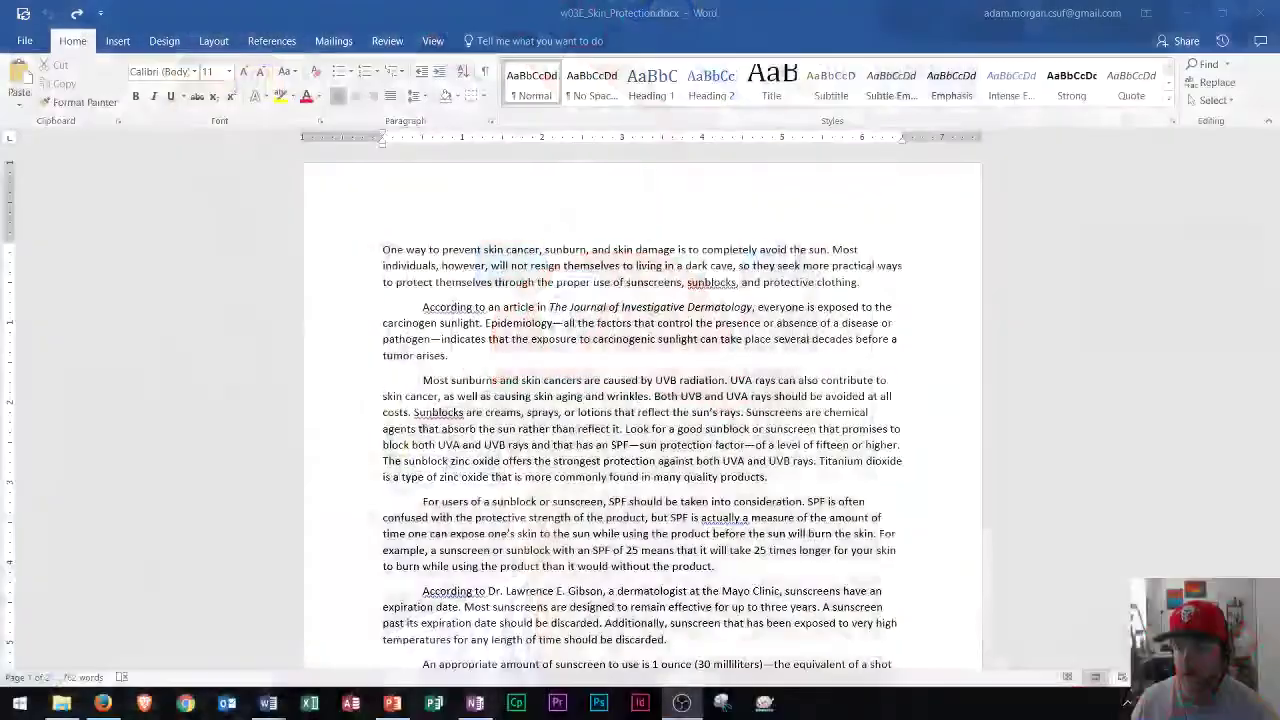
Show the formatting marks and set all of the document's body text to Times New Roman, 12 pt
left_click(737, 343)
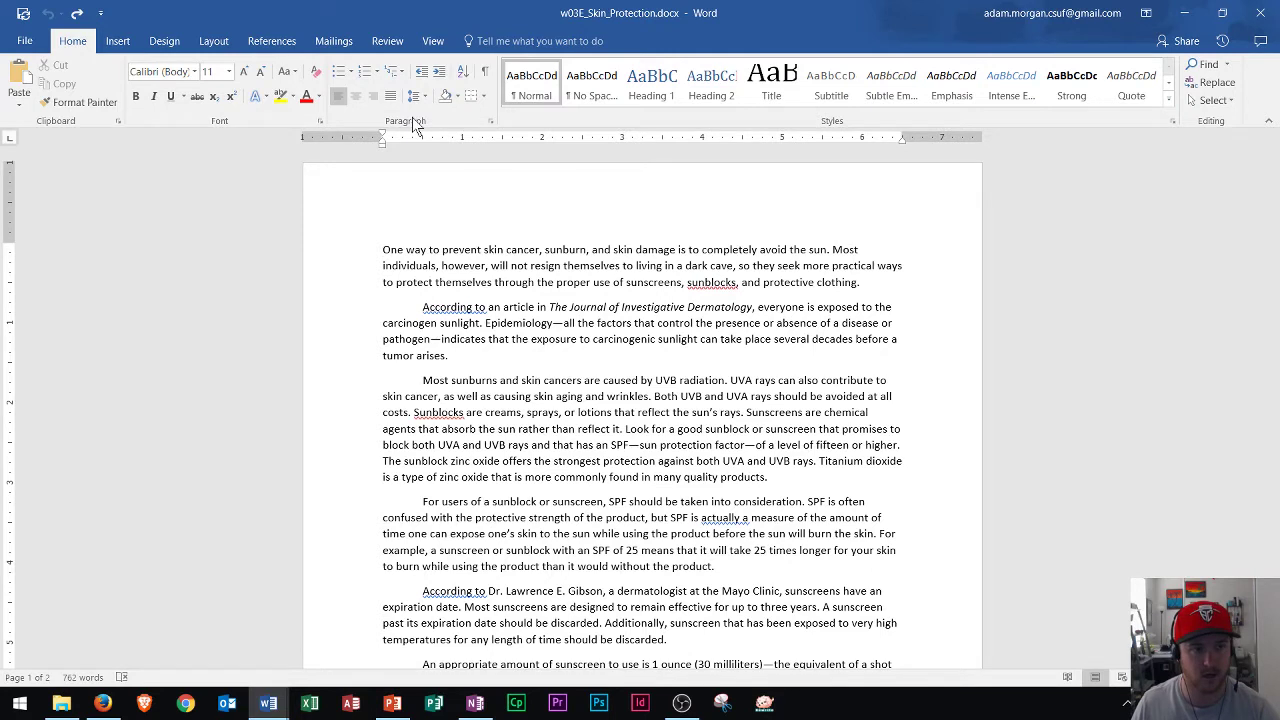
left_click(485, 73)
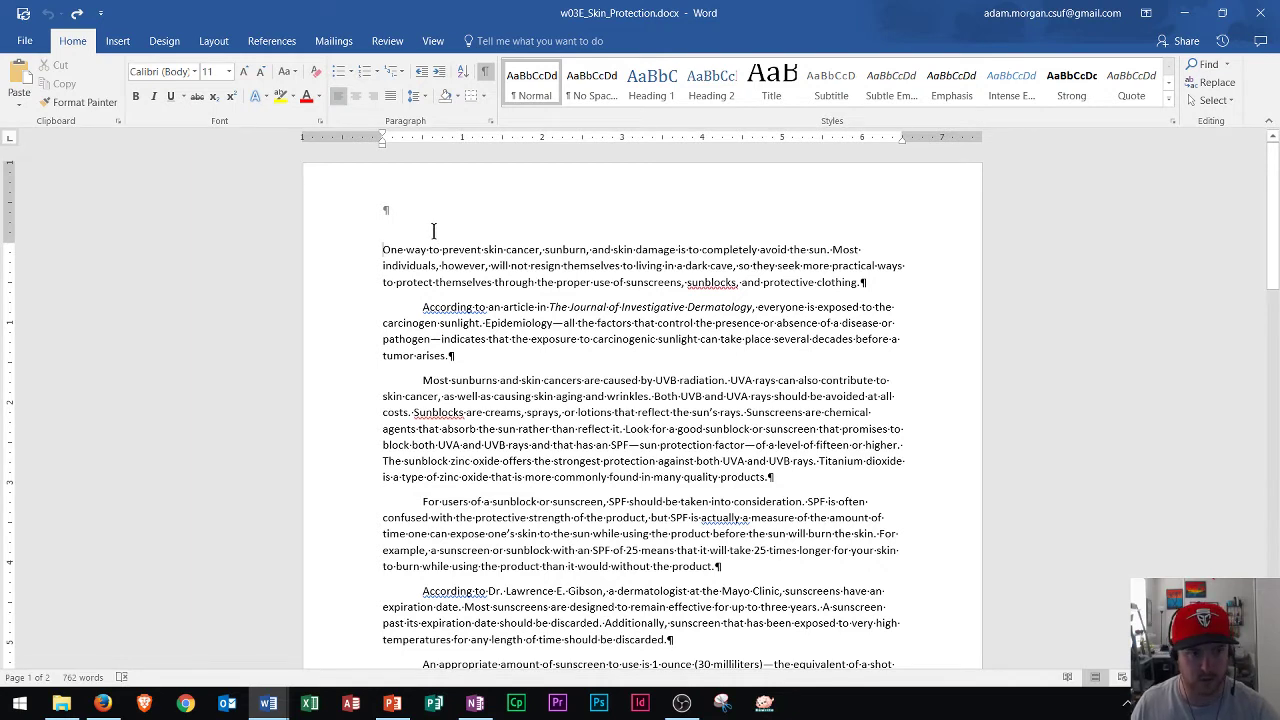
key("ctrl+shift+End")
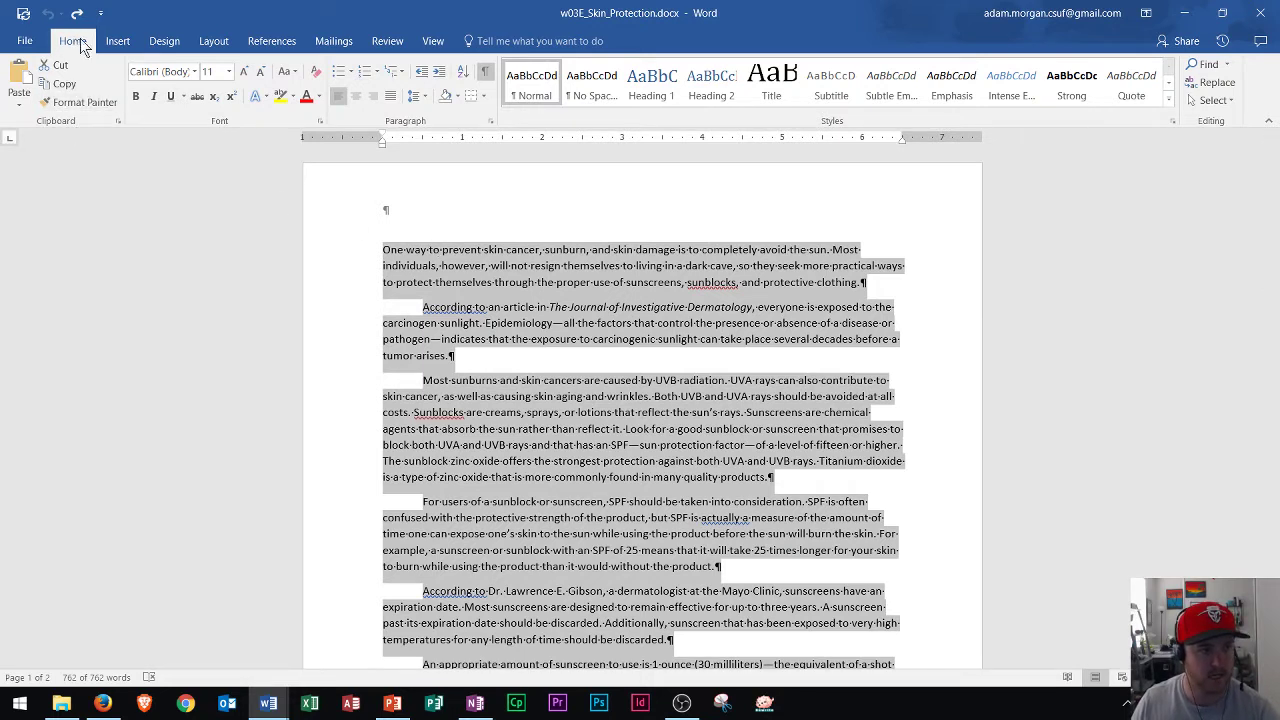
left_click(194, 72)
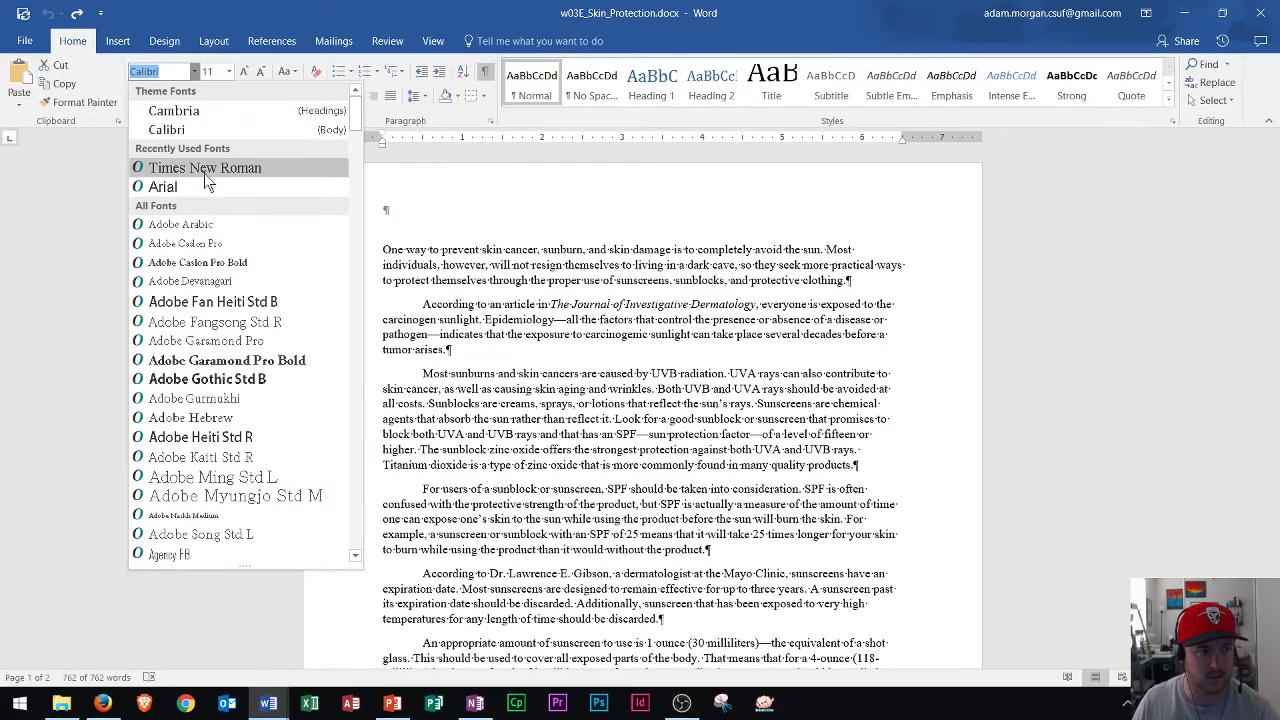
left_click(204, 170)
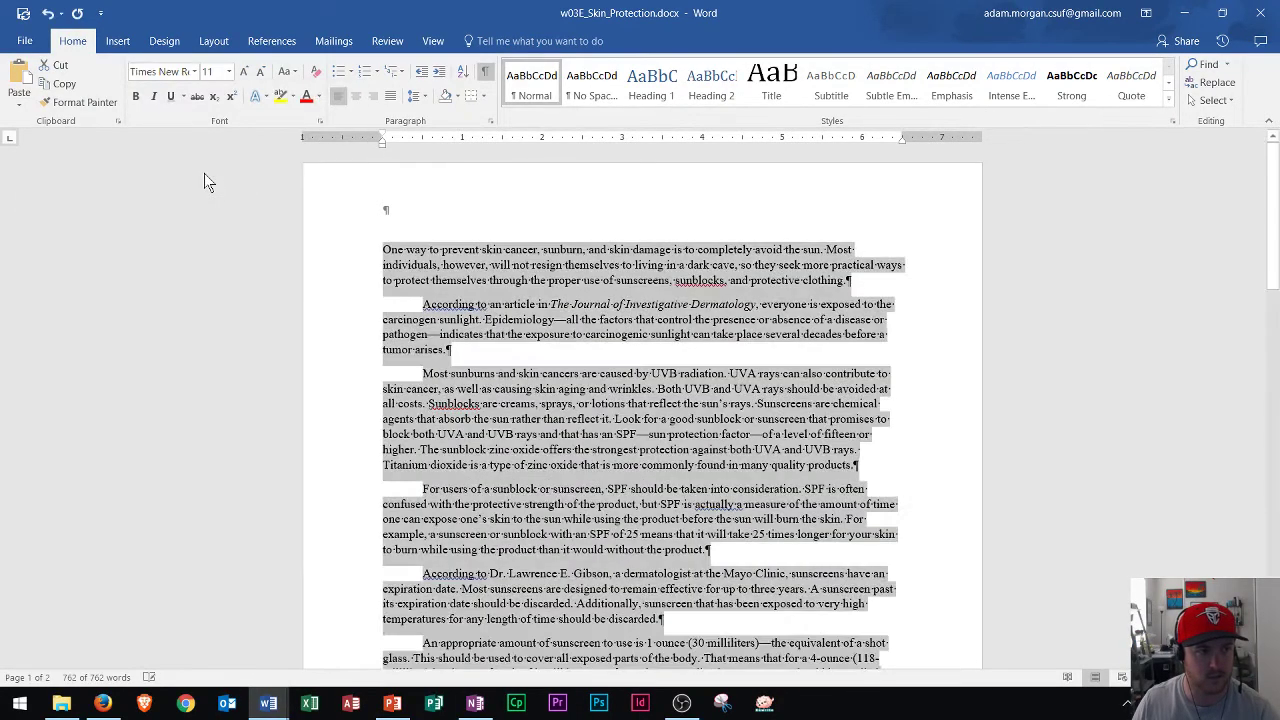
left_click(230, 72)
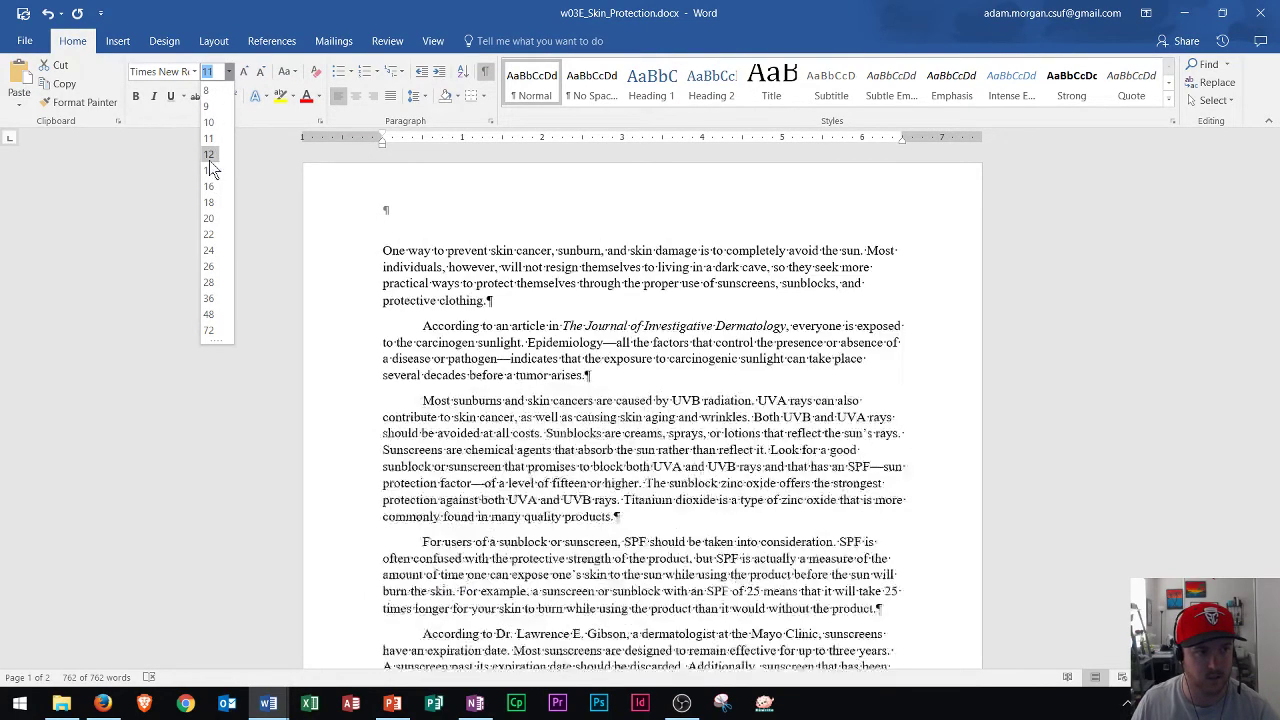
left_click(209, 147)
Format all body text with a 0.5" first-line indent, 0 pt spacing after paragraphs and double line spacing
key("ctrl+a")
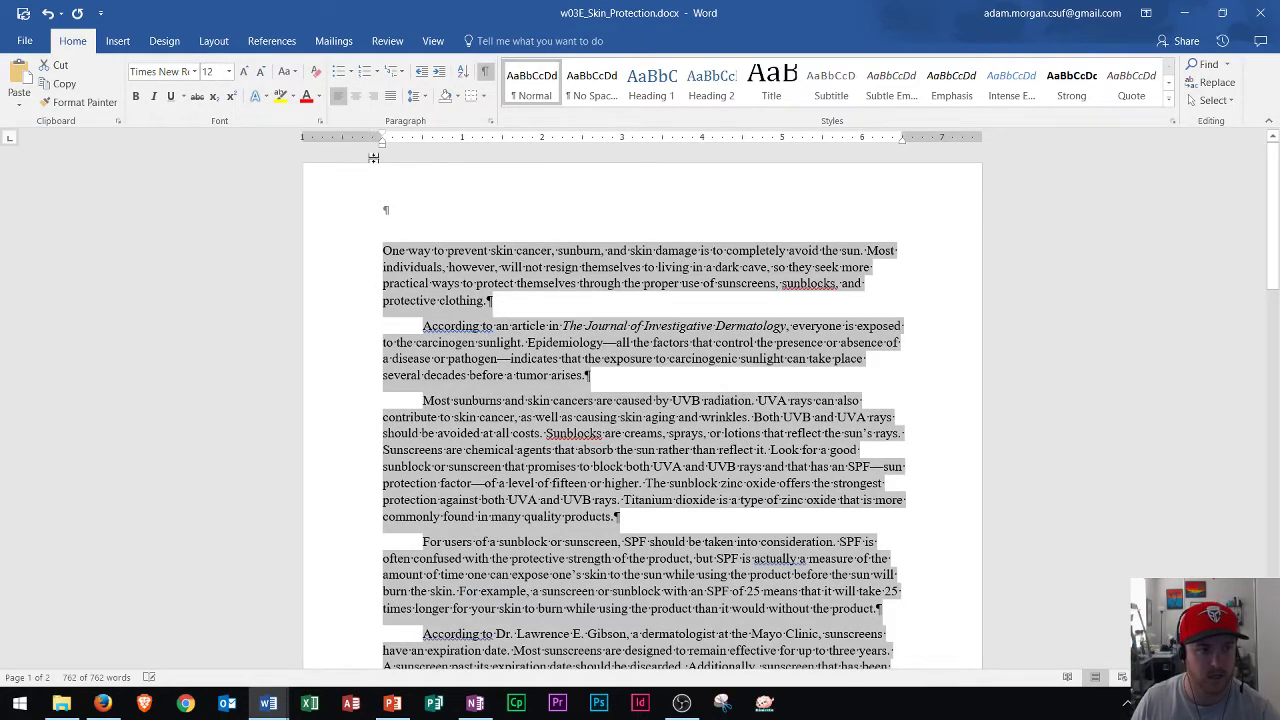
left_click(491, 125)
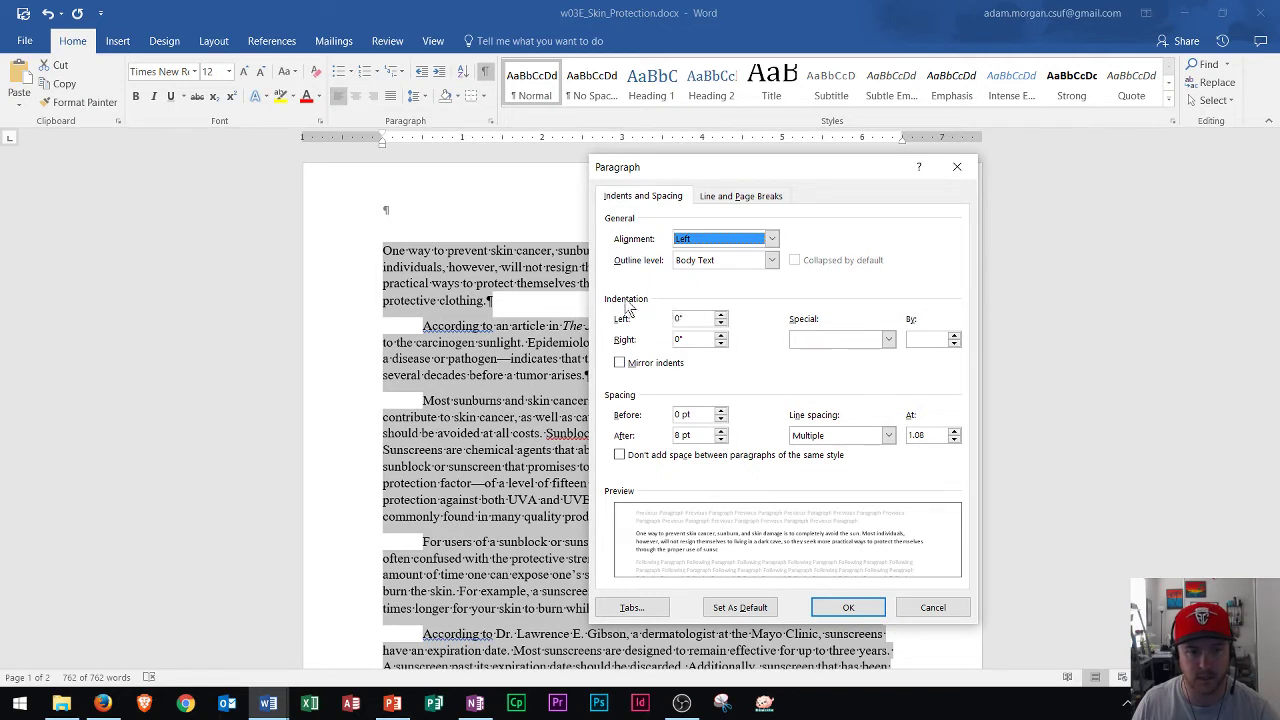
left_click(856, 341)
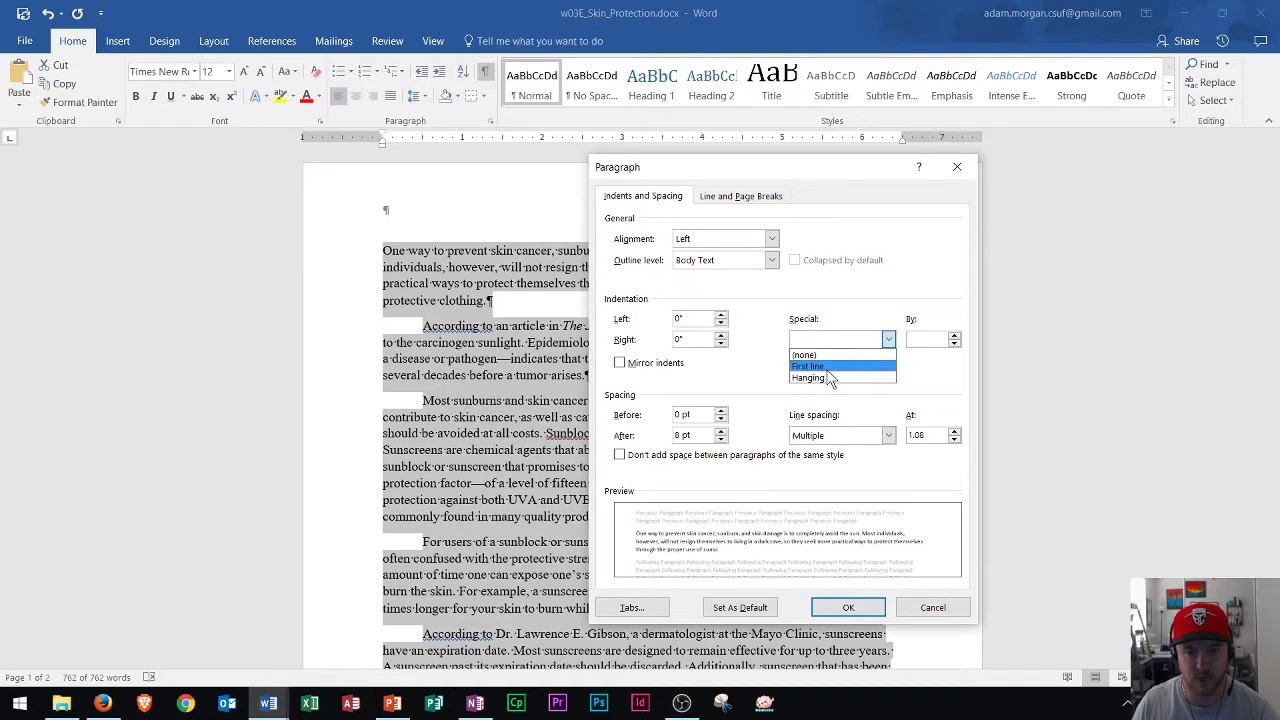
left_click(828, 367)
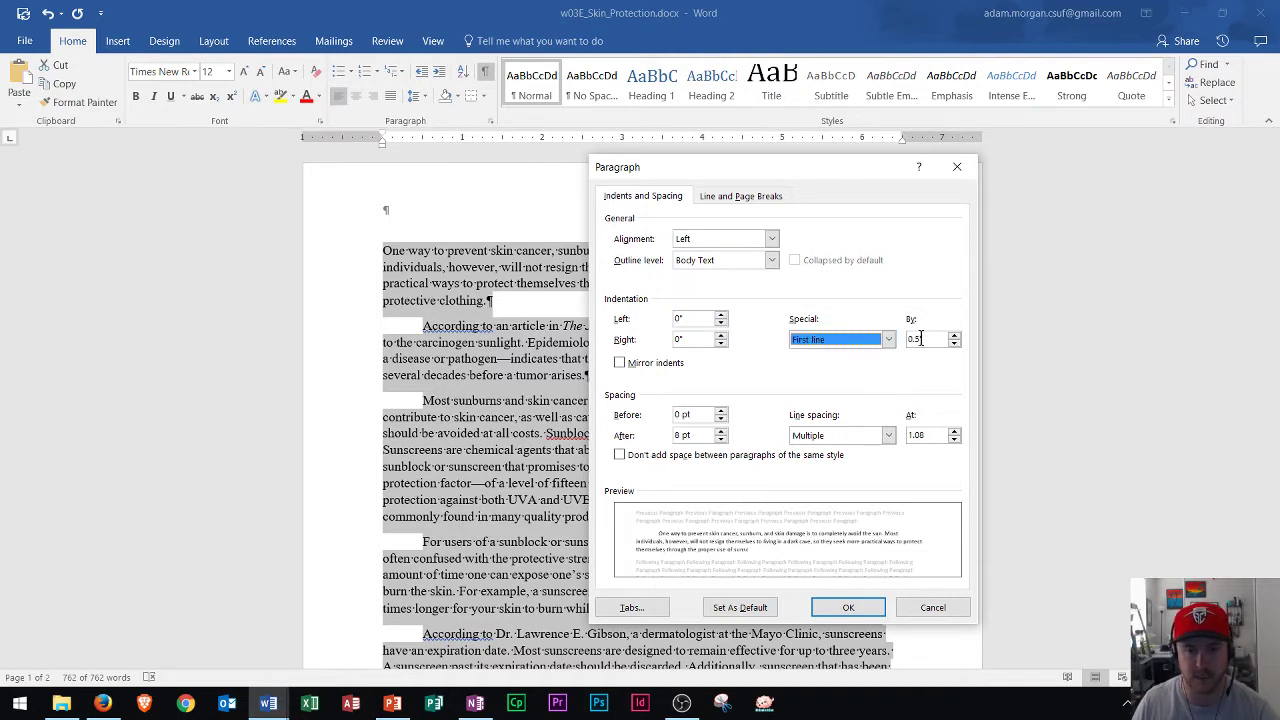
left_click(721, 440)
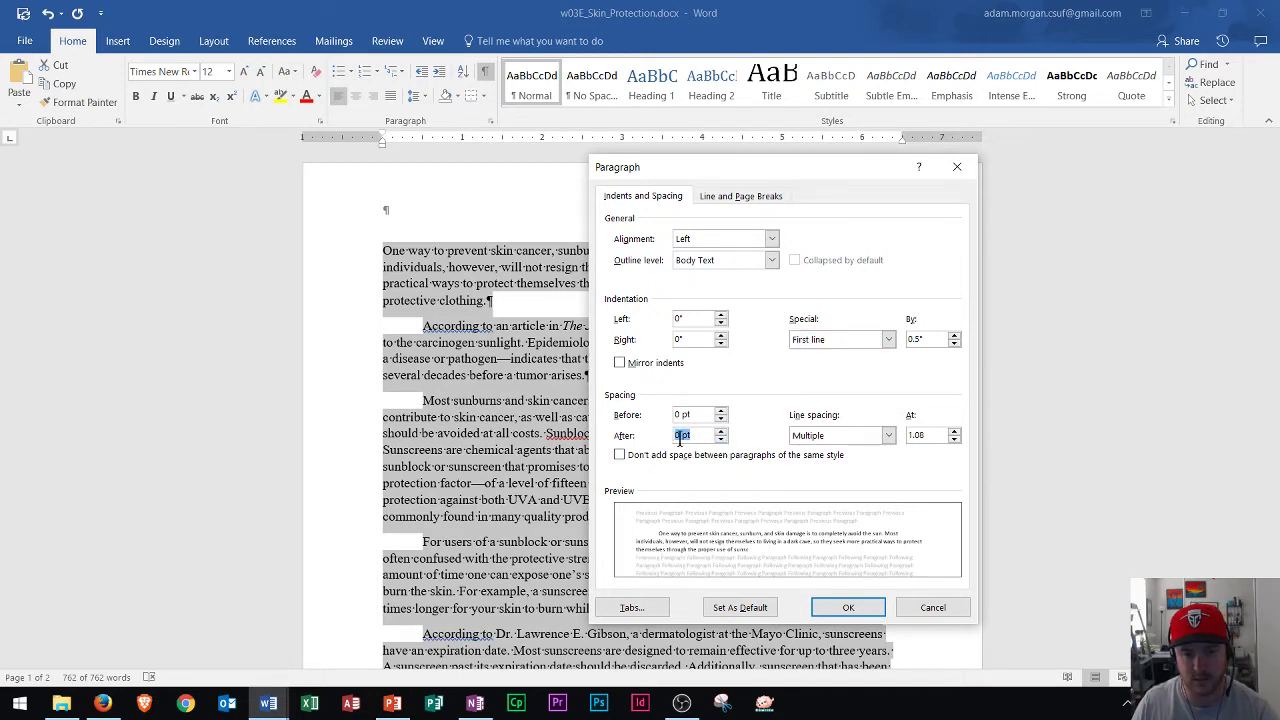
left_click(845, 441)
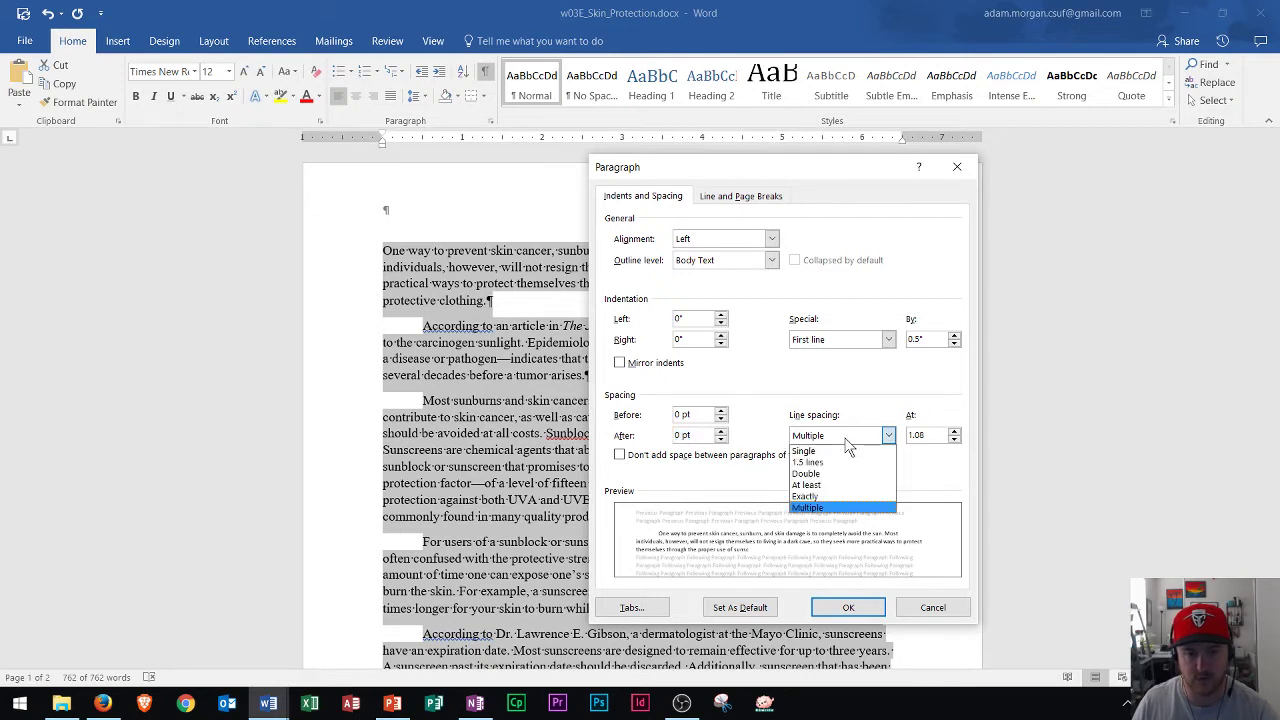
left_click(810, 474)
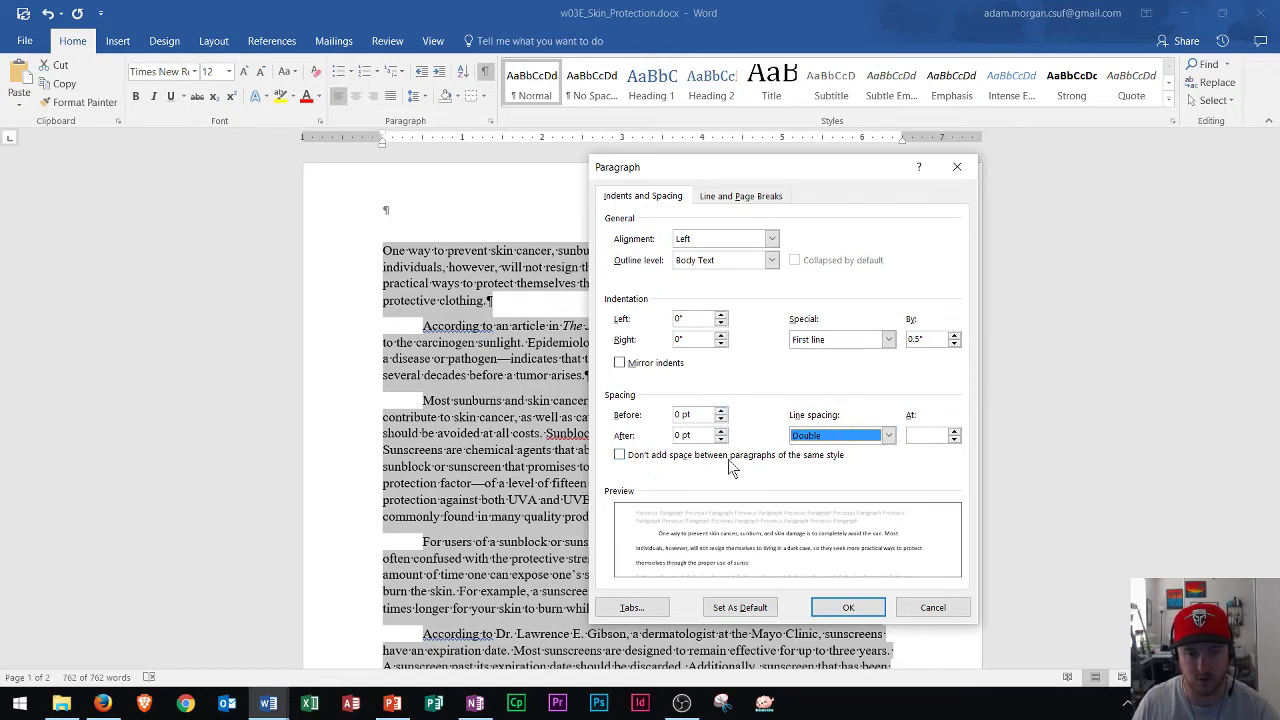
left_click(845, 608)
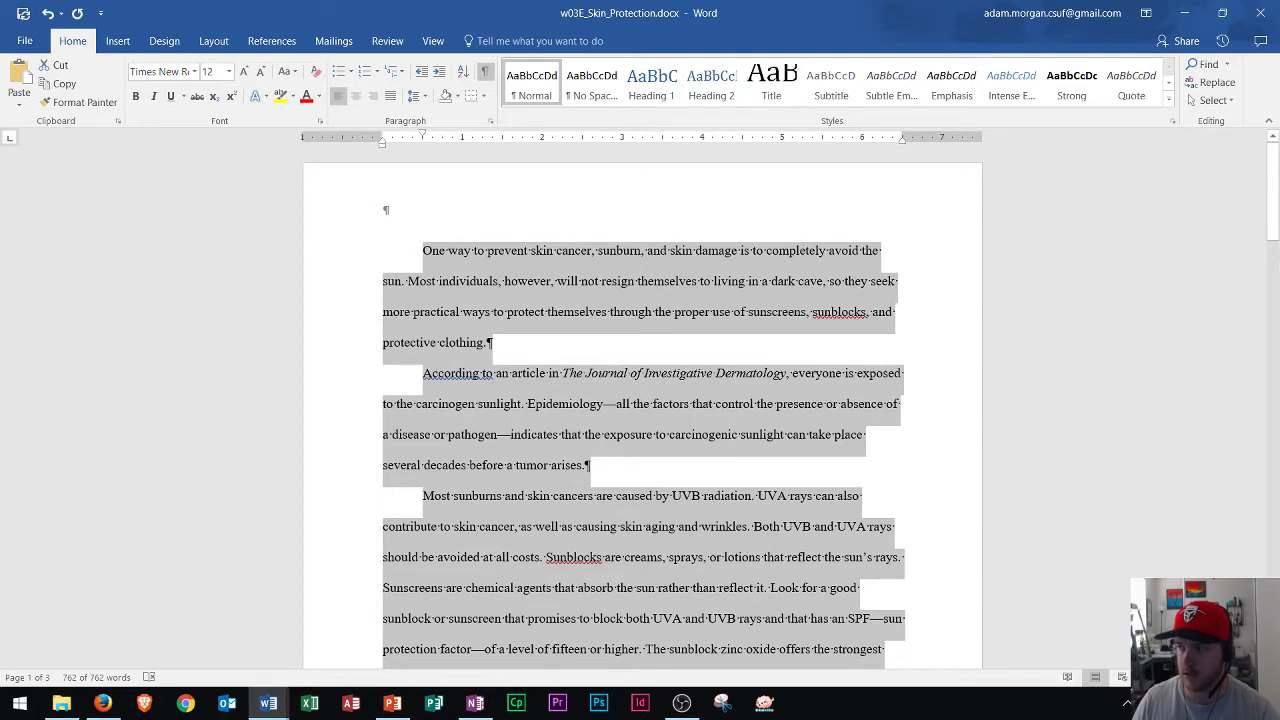
left_click(950, 290)
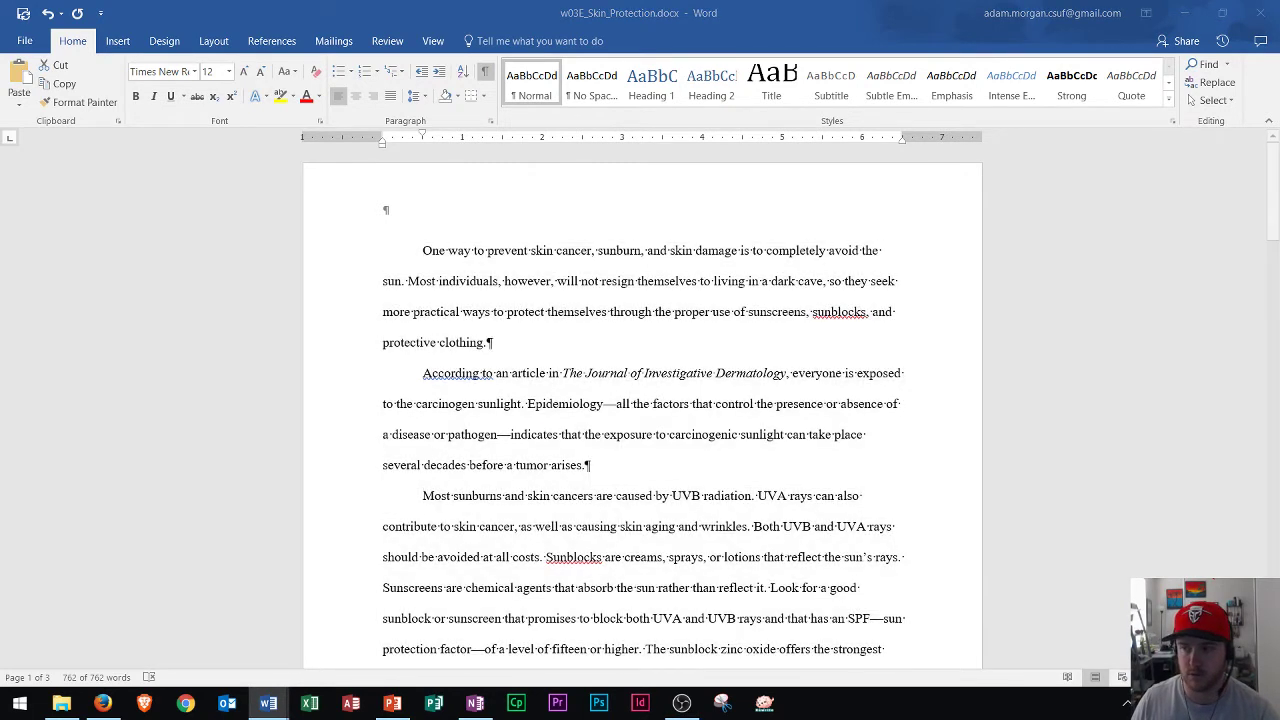
Insert a blank page before the first paragraph, "One way to prevent skin cancer"
left_click(418, 252)
key("ctrl+shift+End")
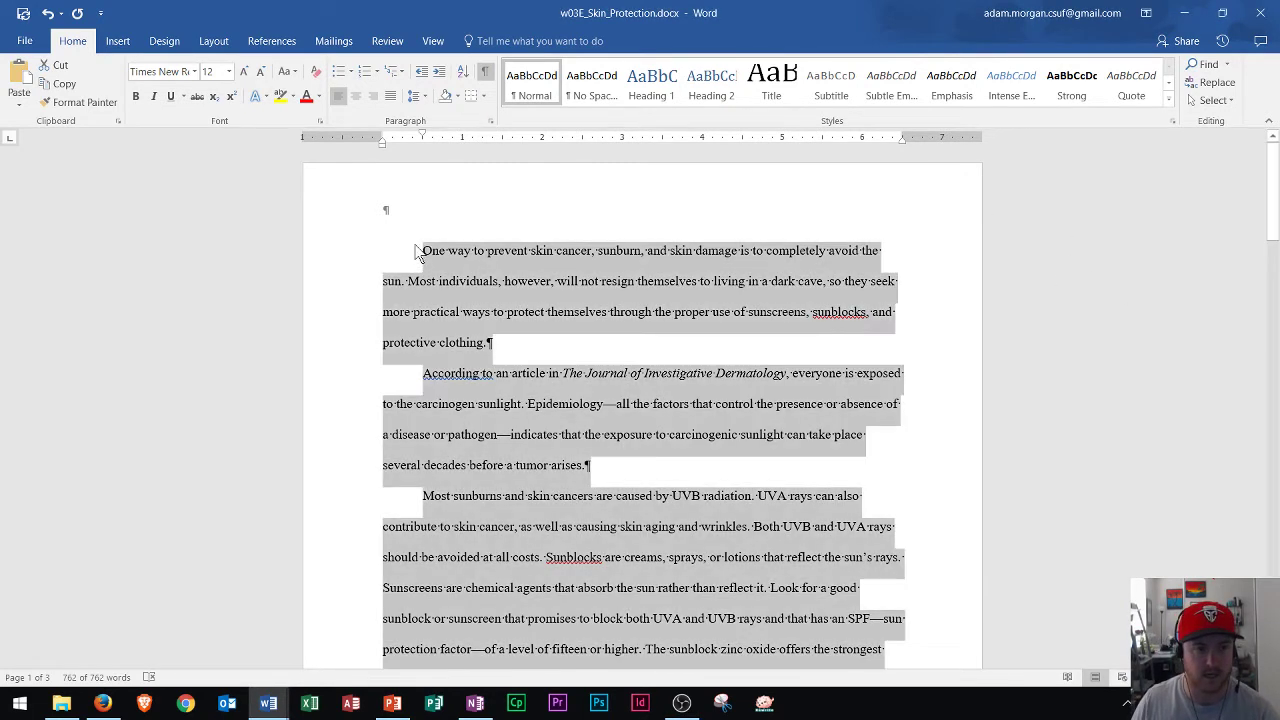
left_click(418, 246)
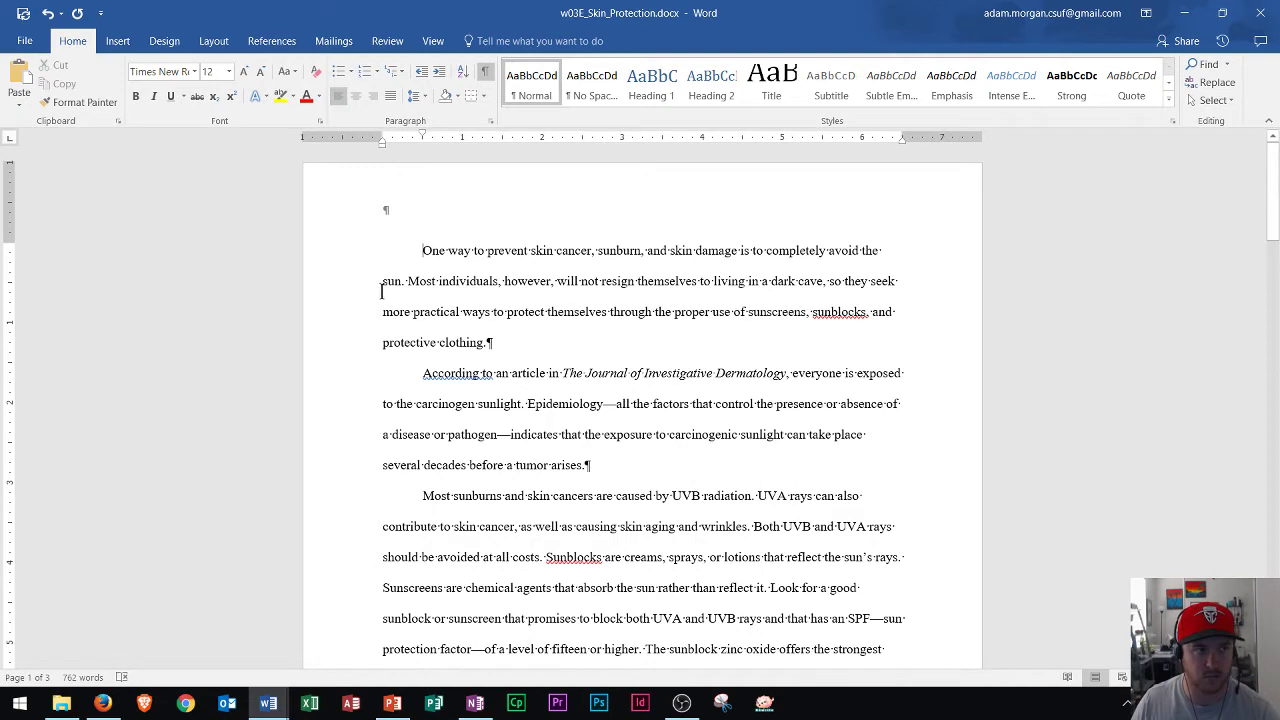
left_click(116, 42)
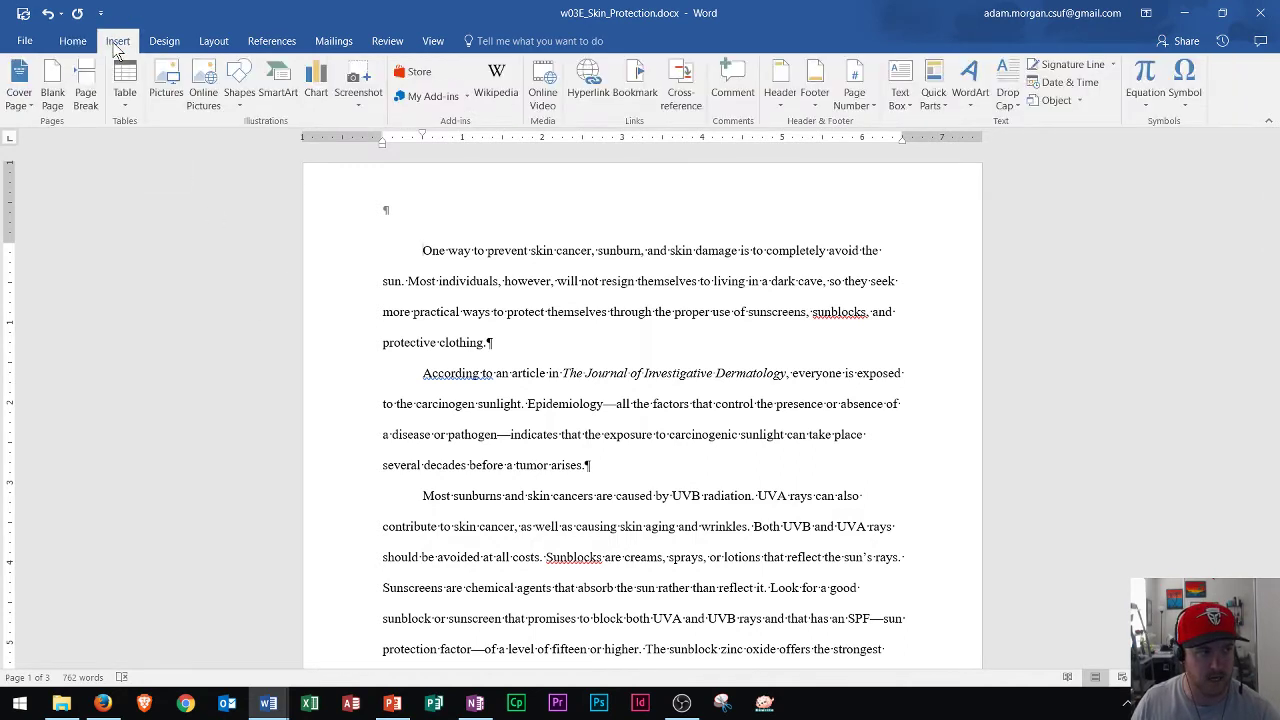
left_click(53, 95)
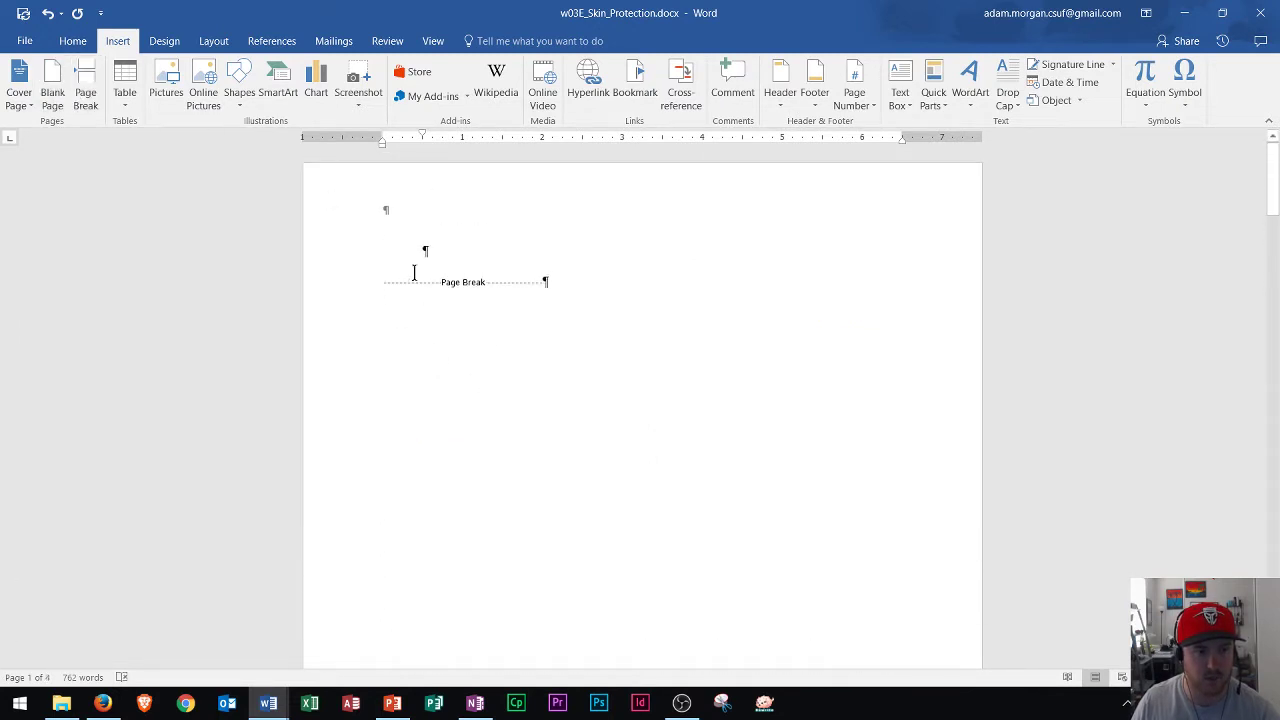
key("ctrl+s")
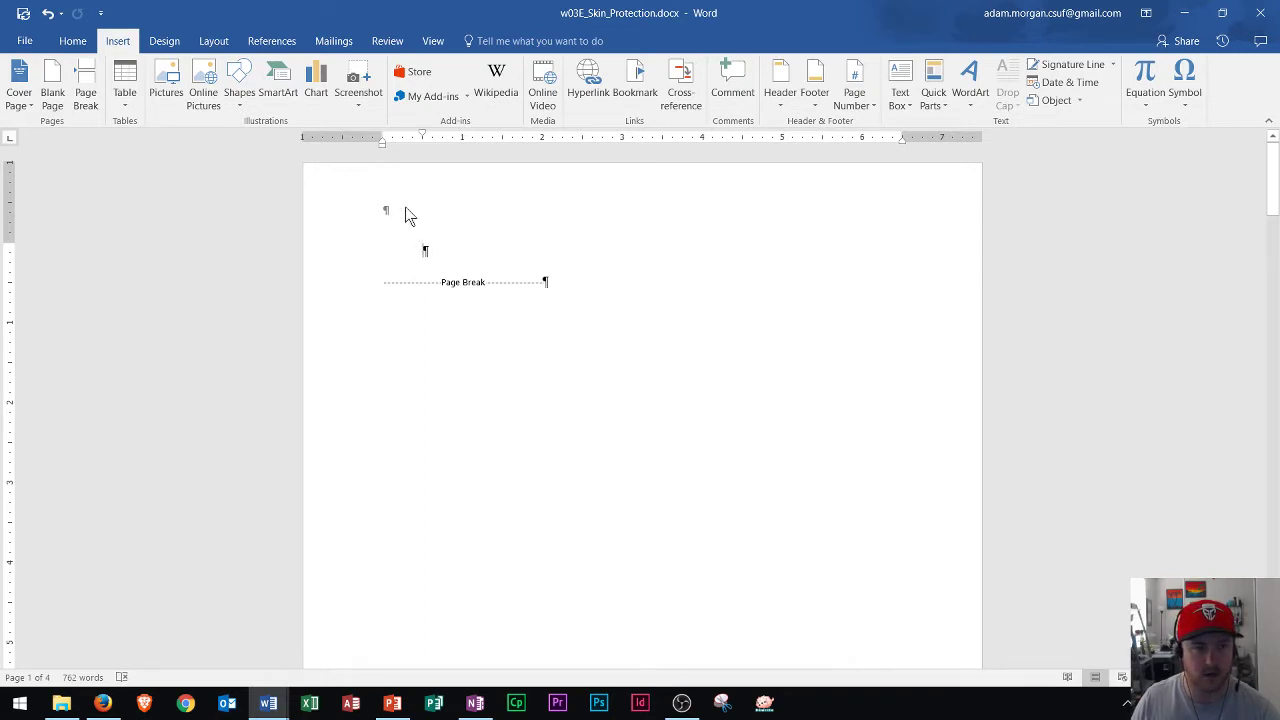
Open the header for editing and set its empty paragraph to Times New Roman, 12 pt
double_click(469, 195)
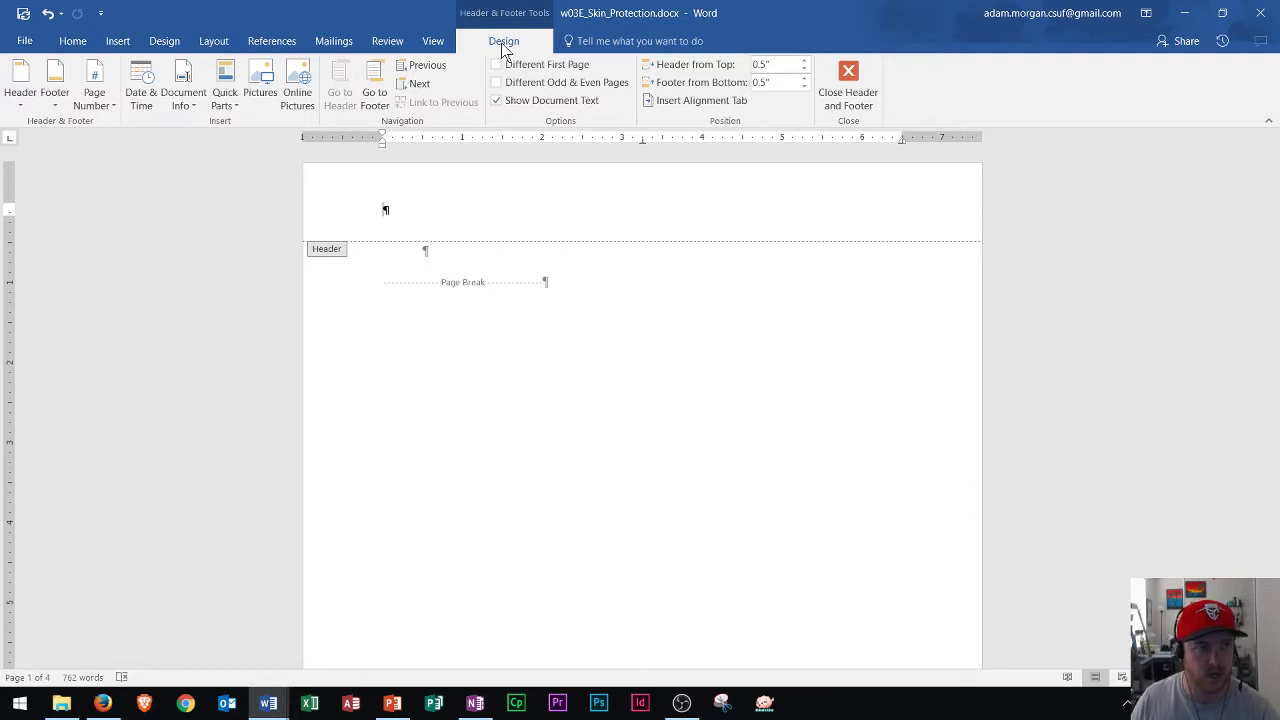
left_click(73, 41)
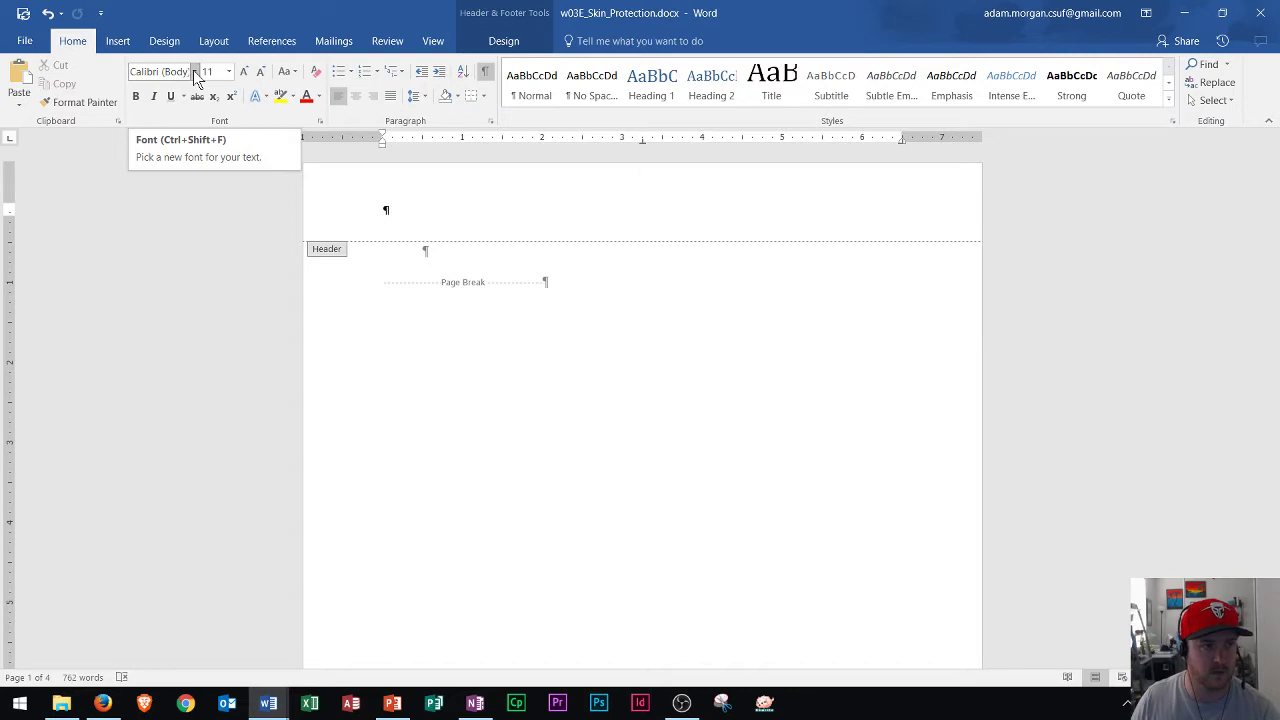
key("ctrl+a")
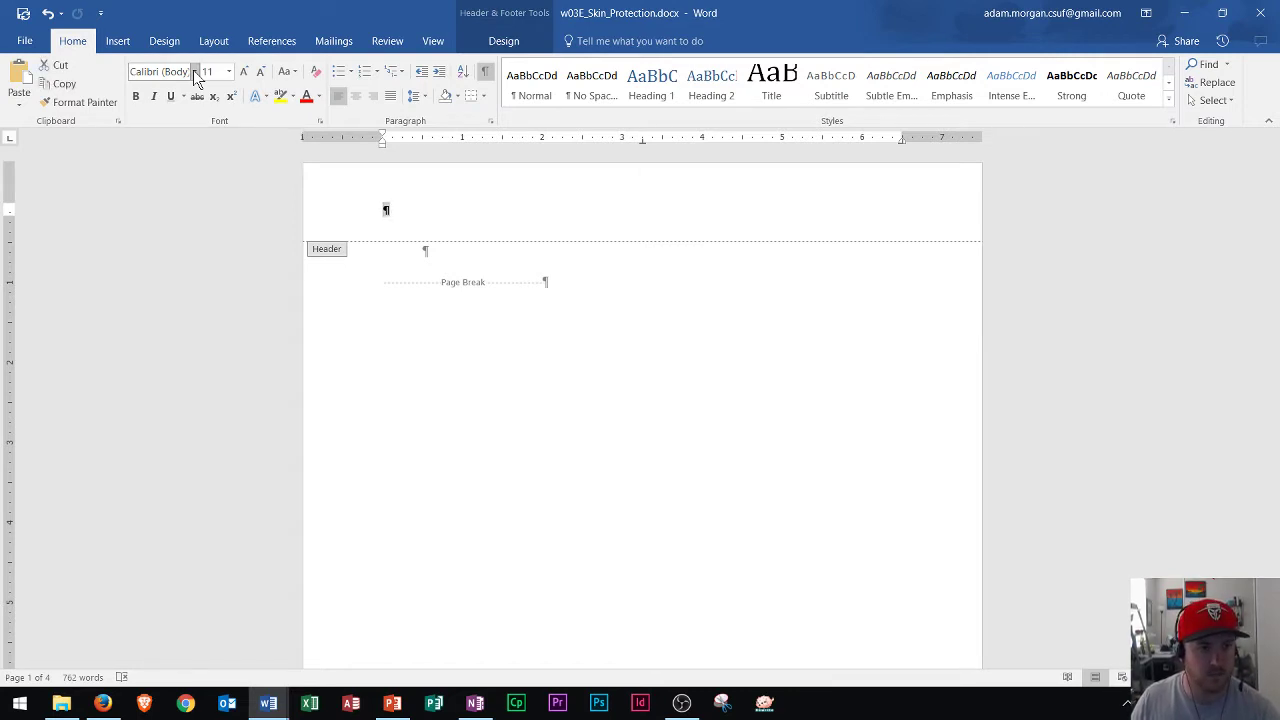
left_click(195, 74)
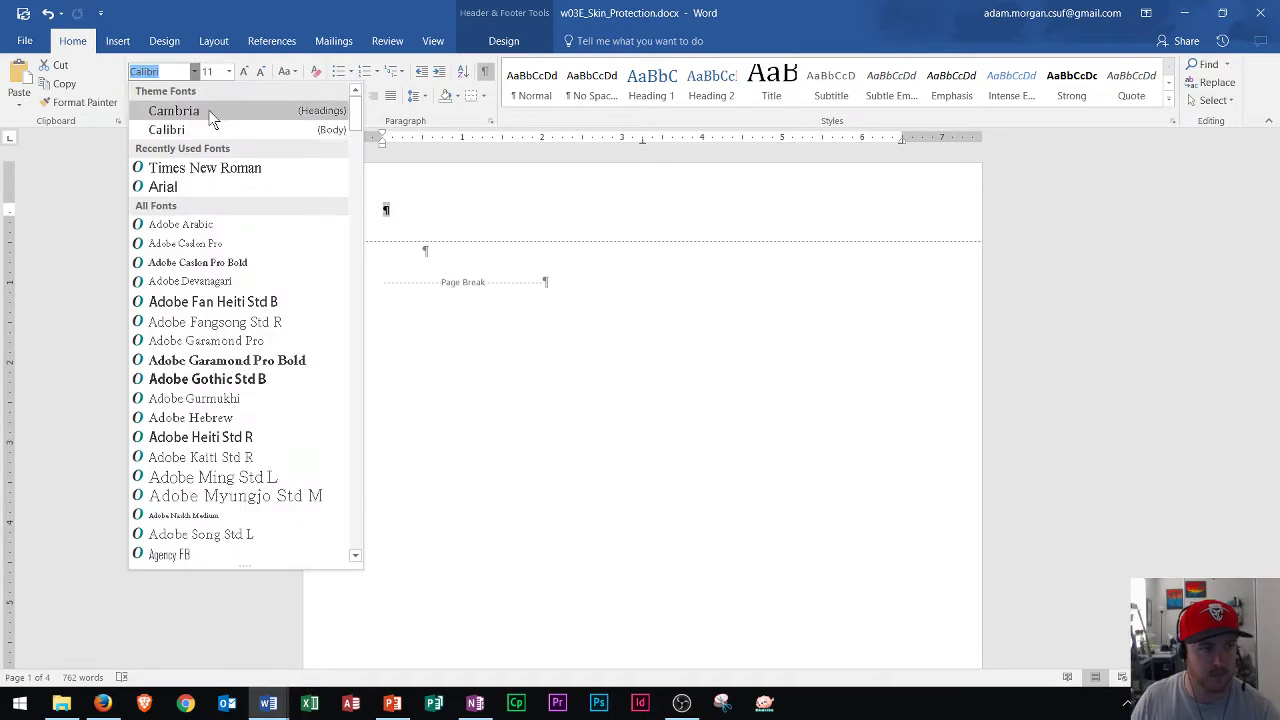
left_click(210, 168)
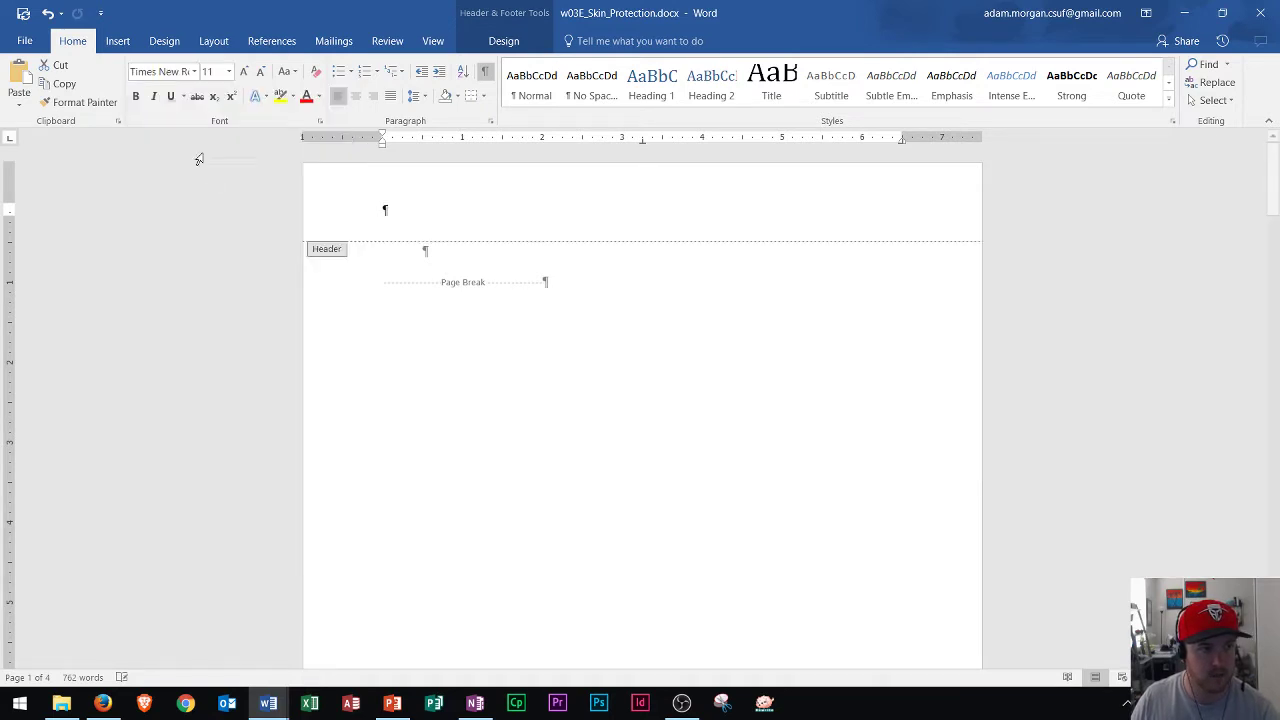
left_click(229, 71)
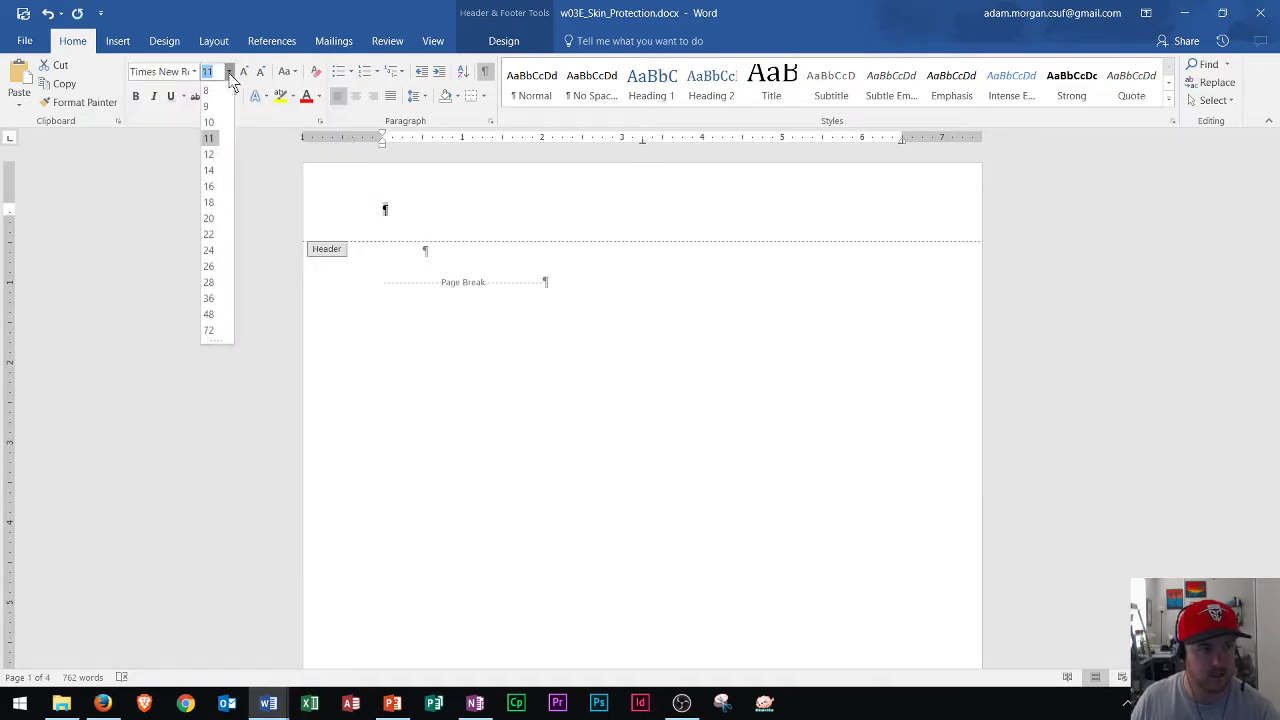
left_click(218, 155)
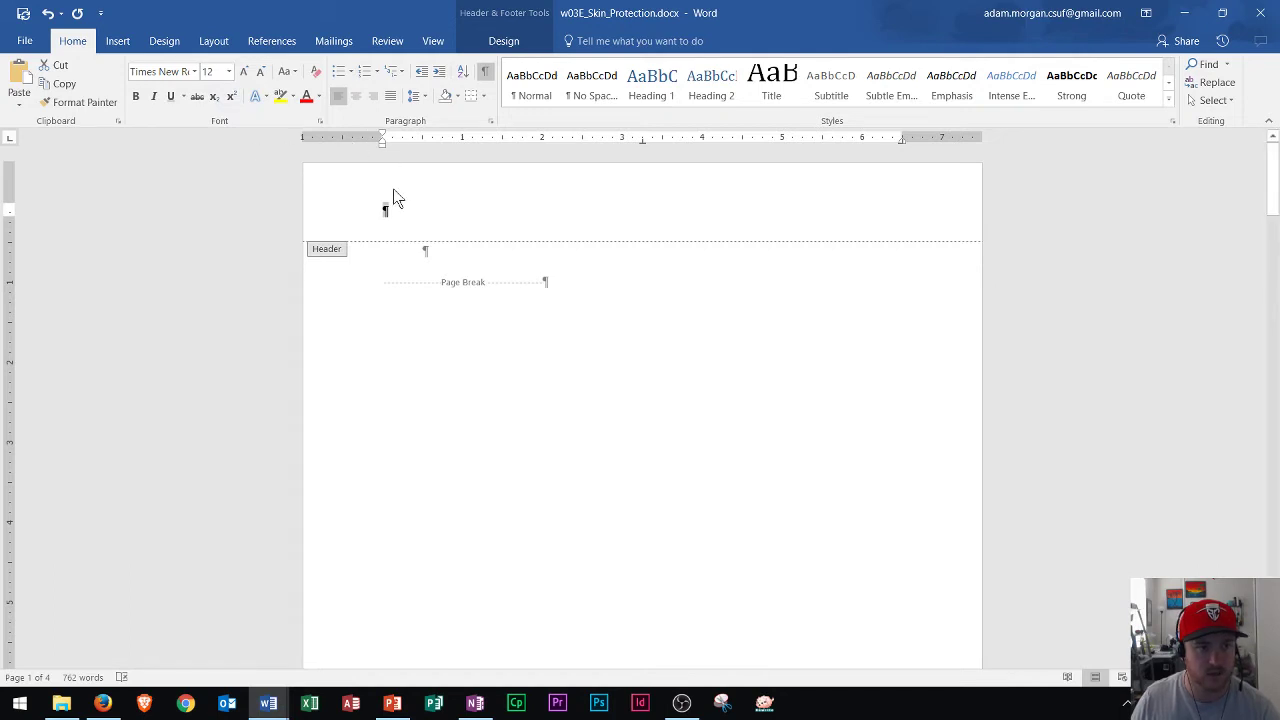
Turn on a different first page for the headers and footers, and check the headers on pages 1 and 2
left_click(492, 45)
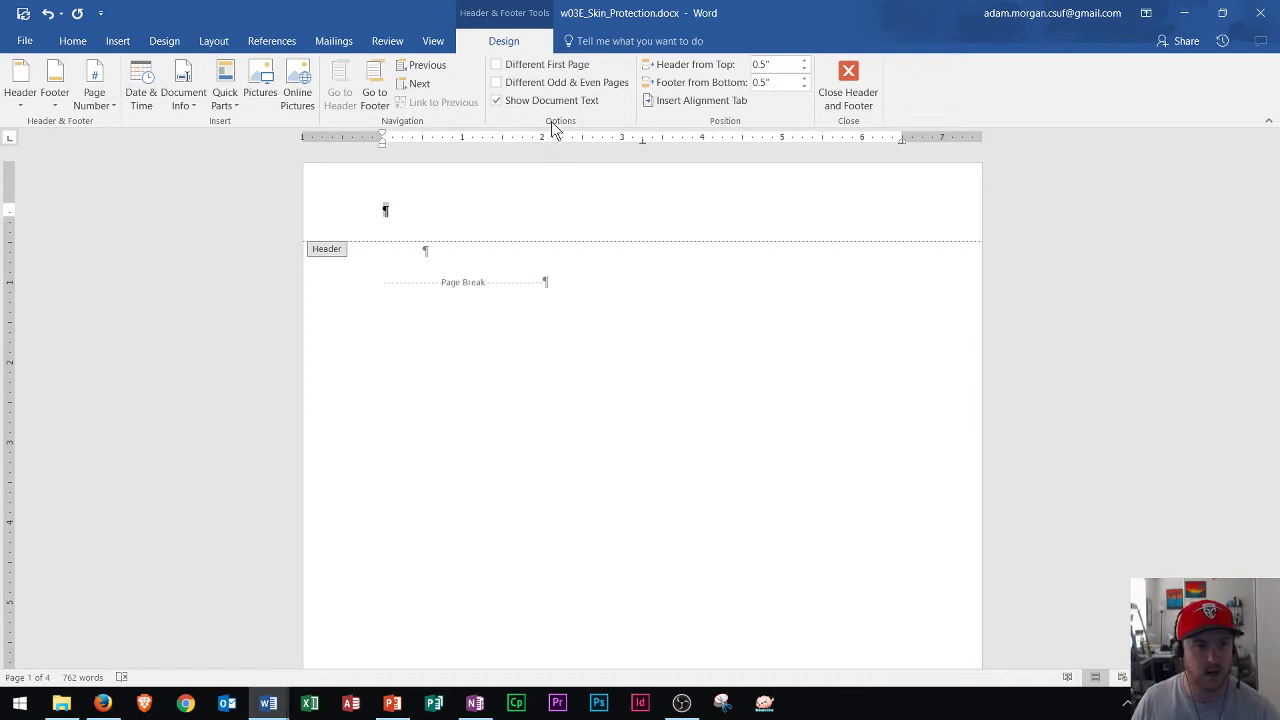
left_click(496, 66)
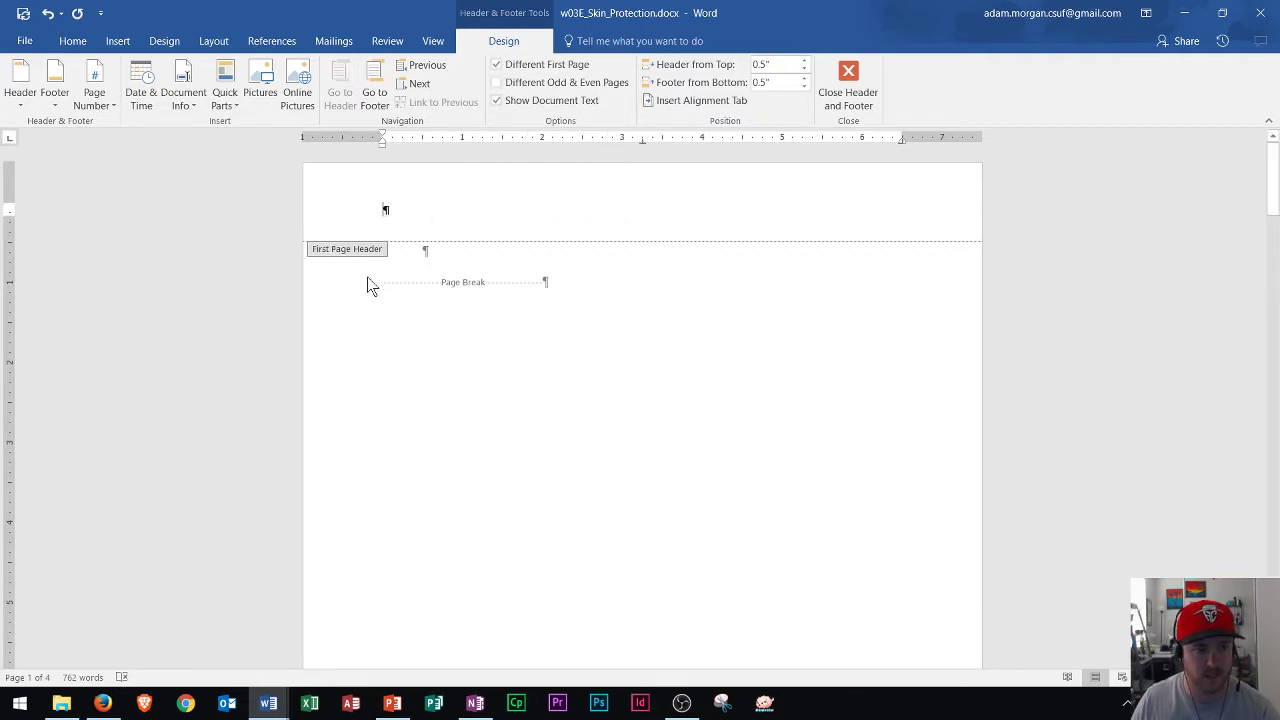
scroll(544, 250, "down", 3)
scroll(544, 255, "down", 5)
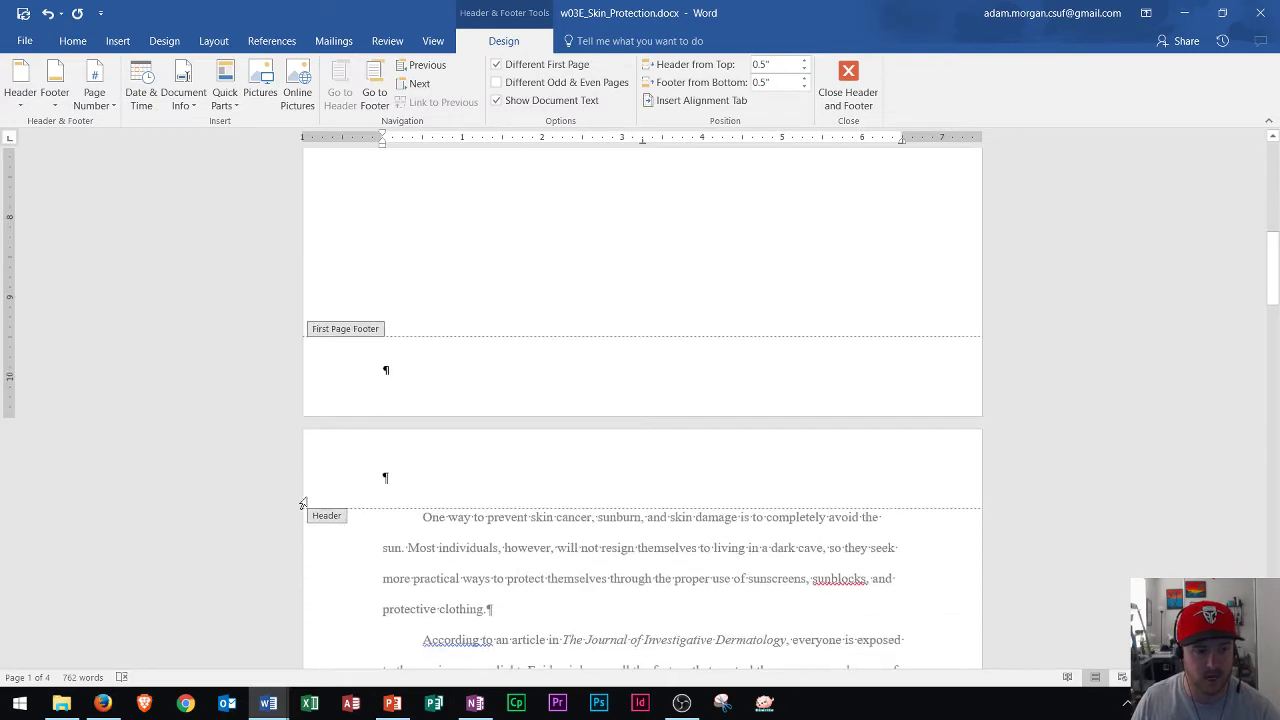
scroll(440, 400, "up", 8)
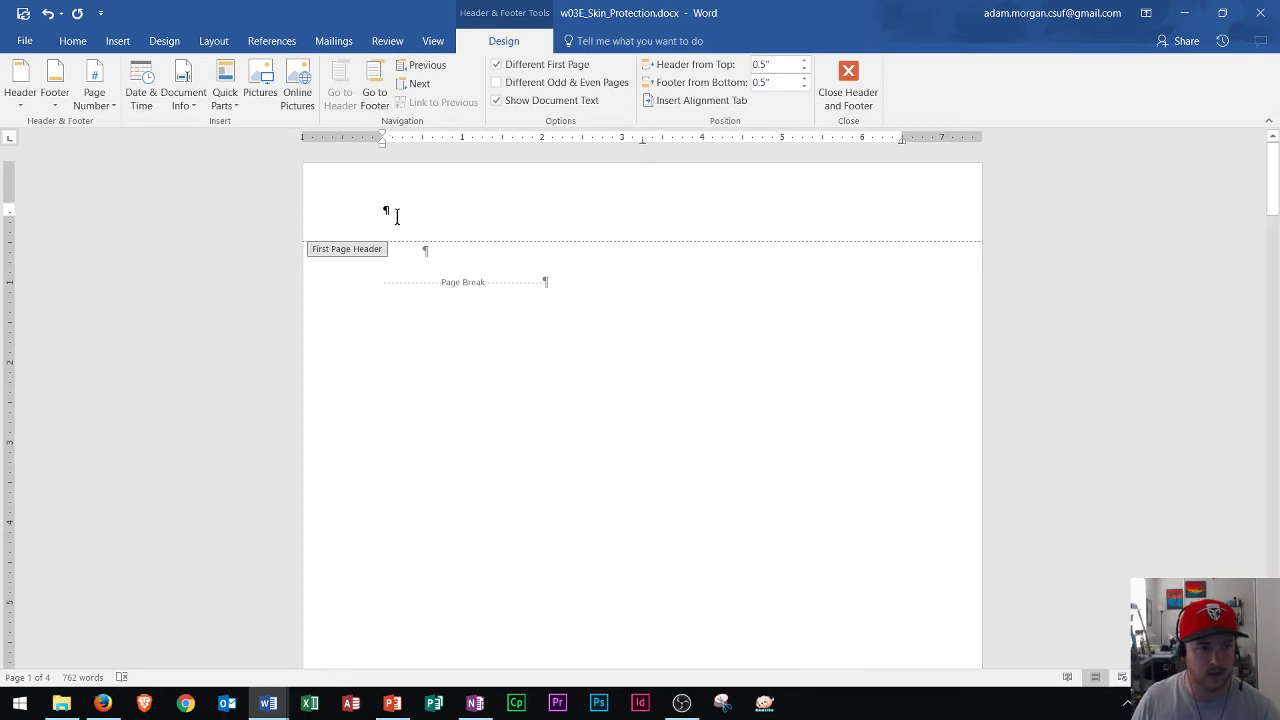
Set the first page header's font to Times New Roman, 12 pt
left_click(80, 41)
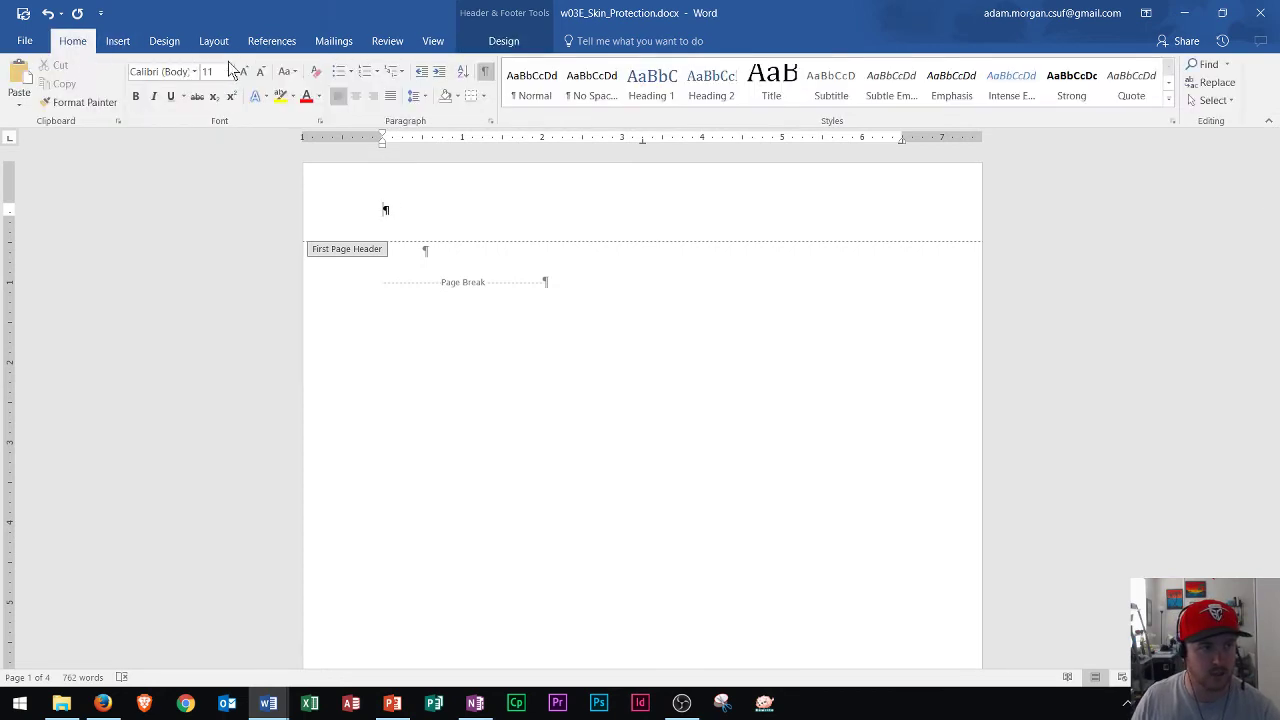
left_click(194, 71)
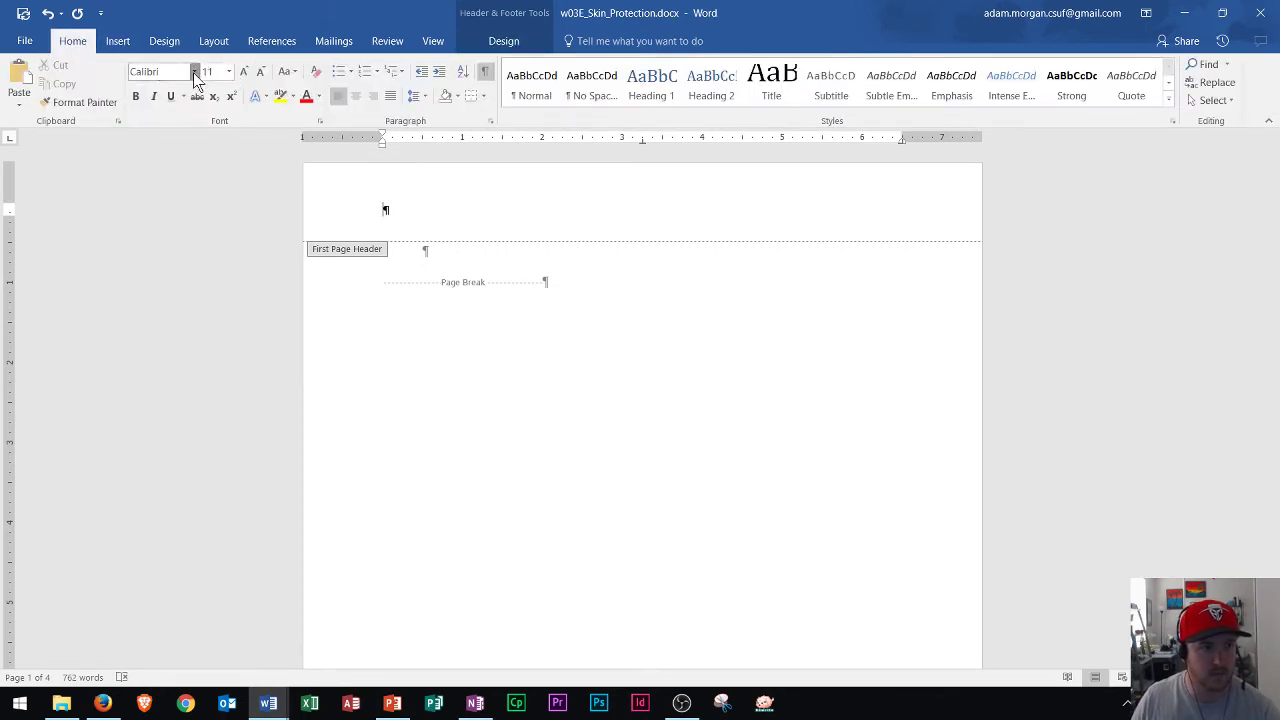
left_click(163, 168)
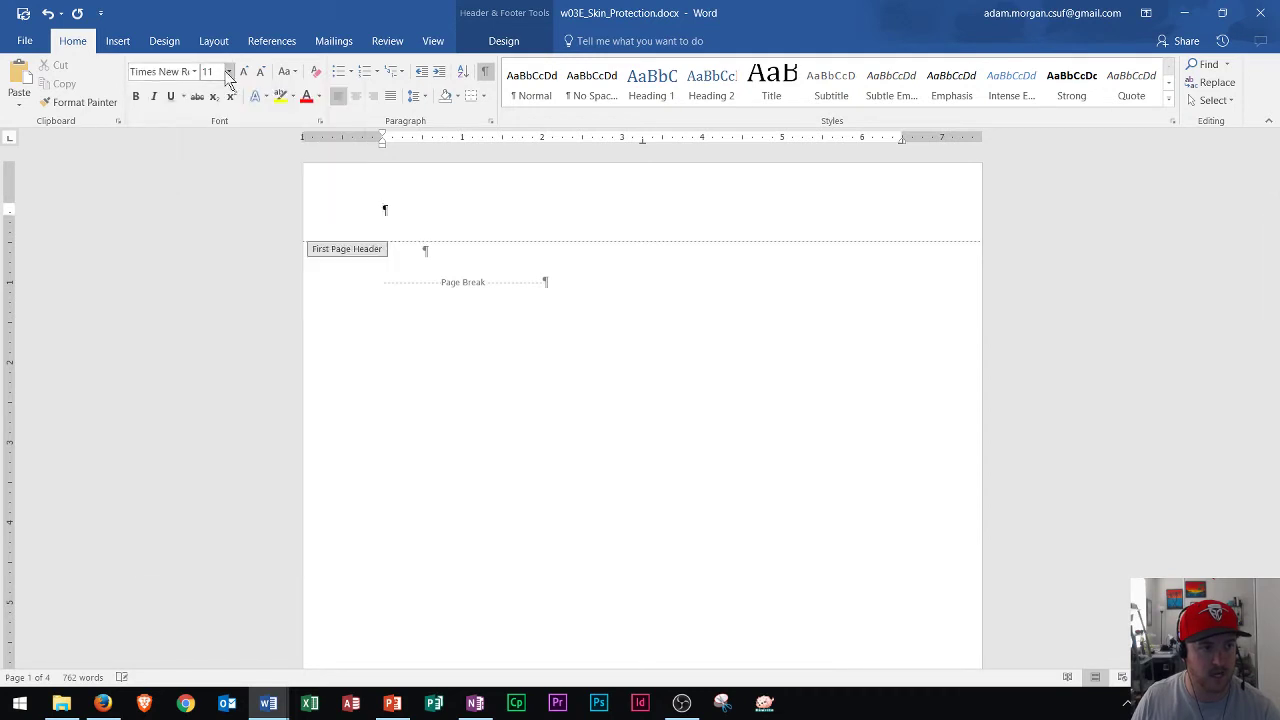
left_click(229, 71)
left_click(215, 154)
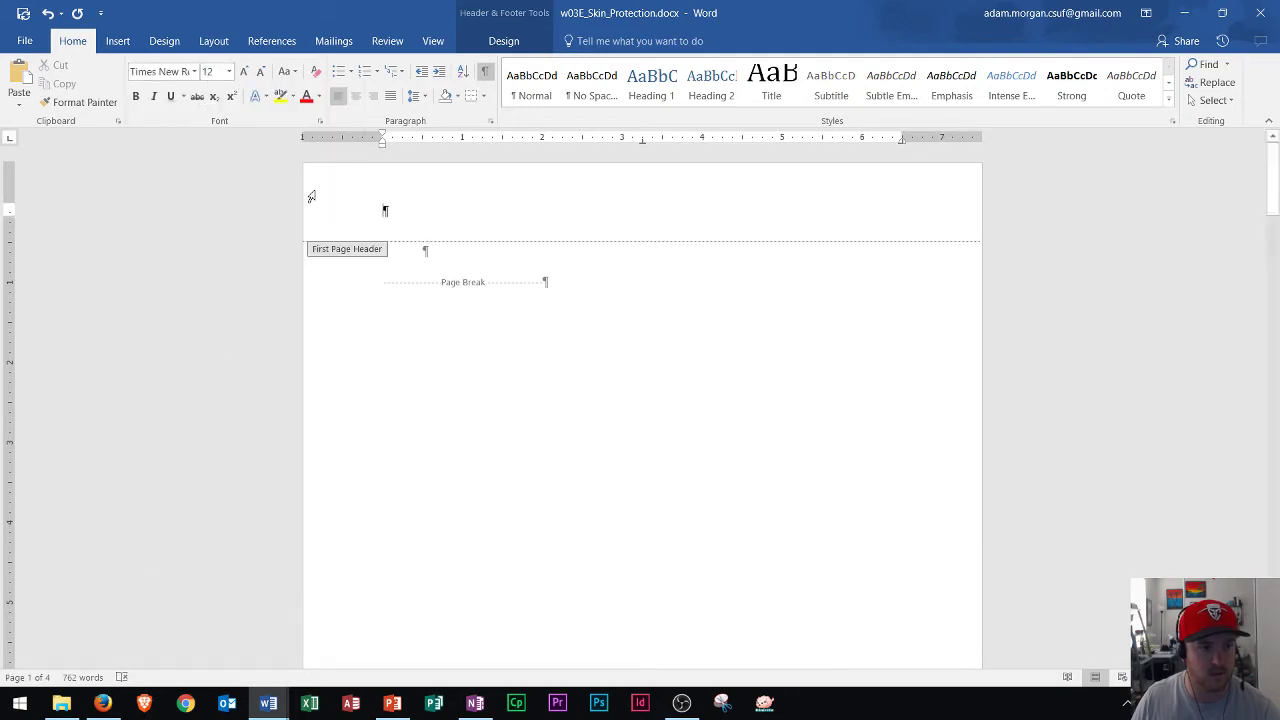
Enter "Running Head: DOCUMENT TITLE" in the first page header, keeping the different first page option on
left_click(492, 48)
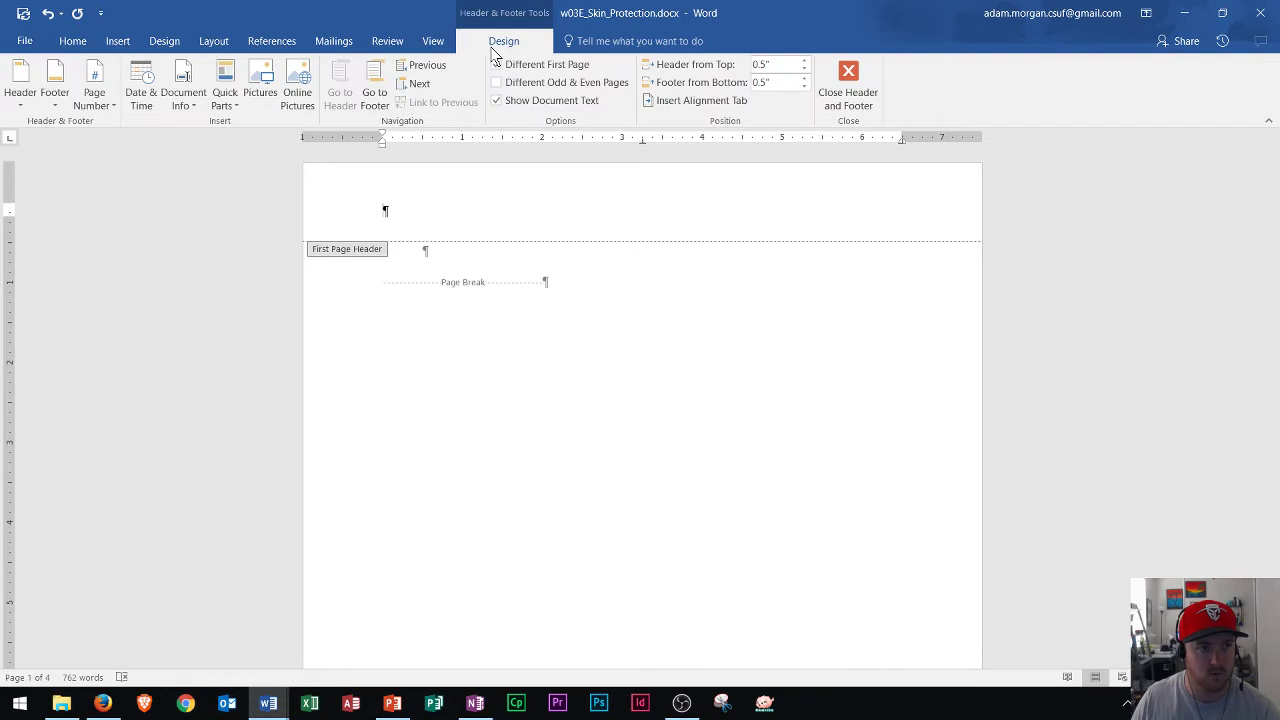
left_click(497, 64)
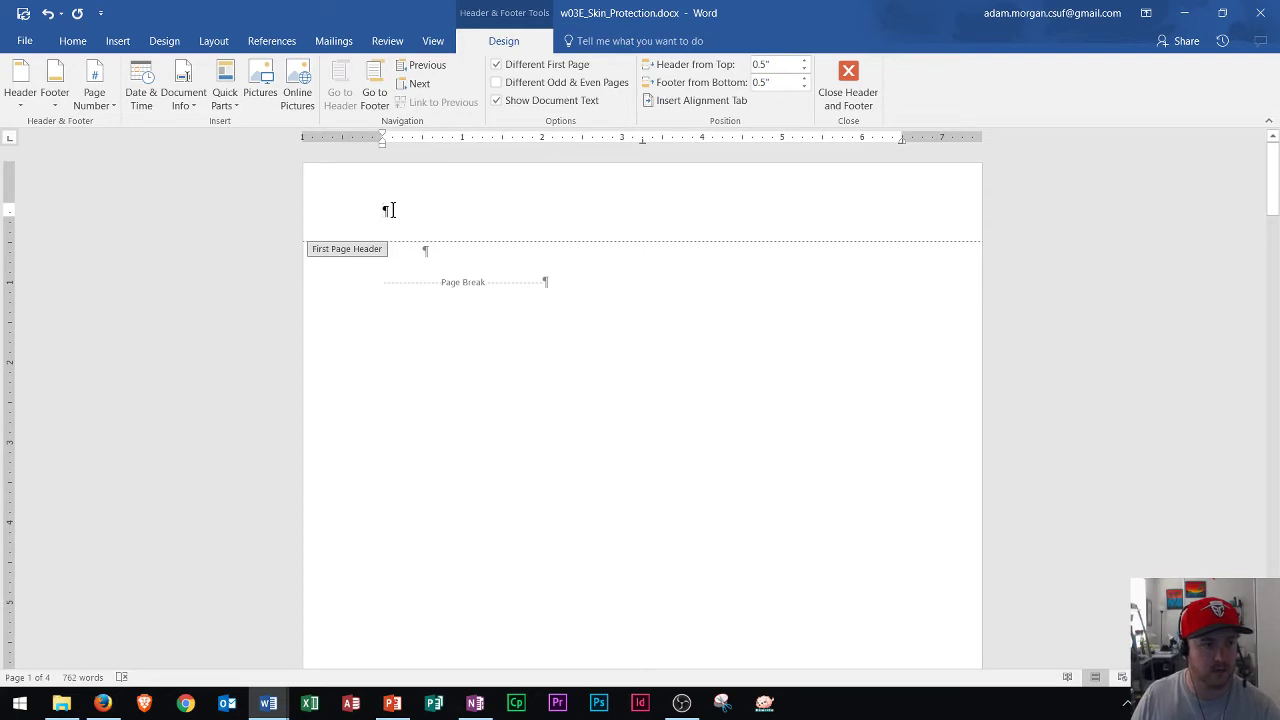
type("Running Head:")
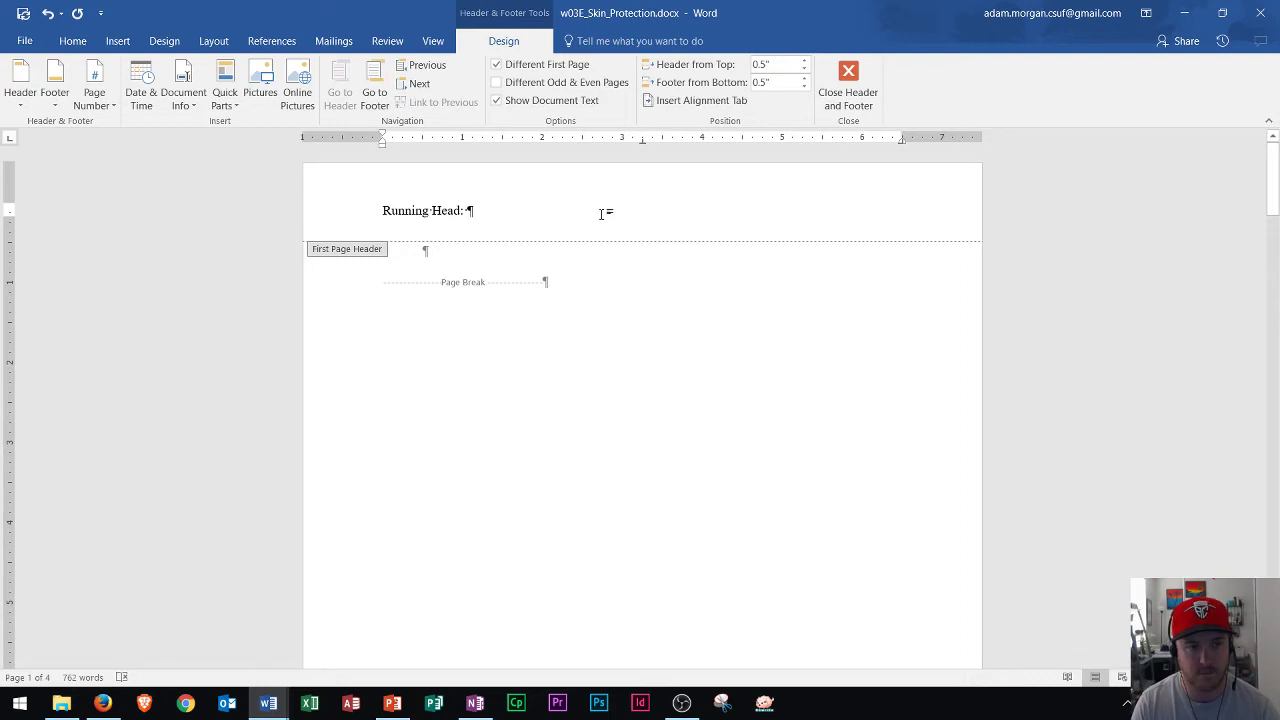
type(" DOCUMENT TI")
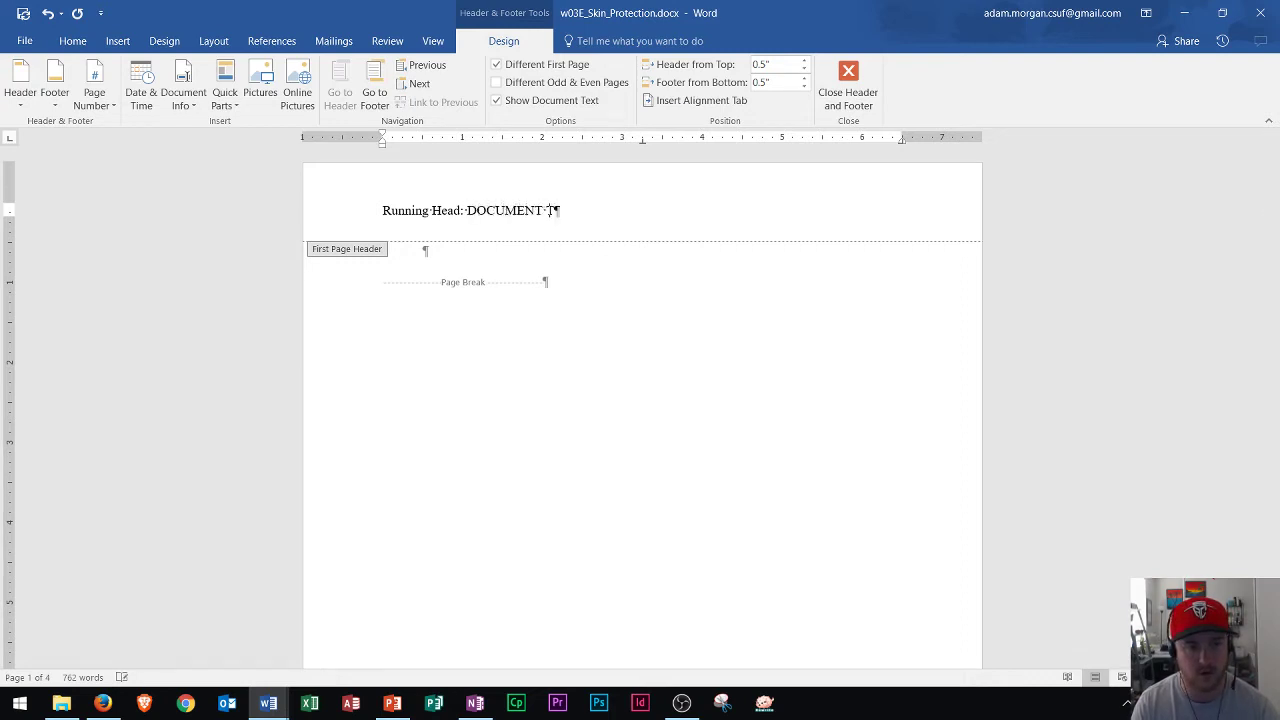
type("TLE")
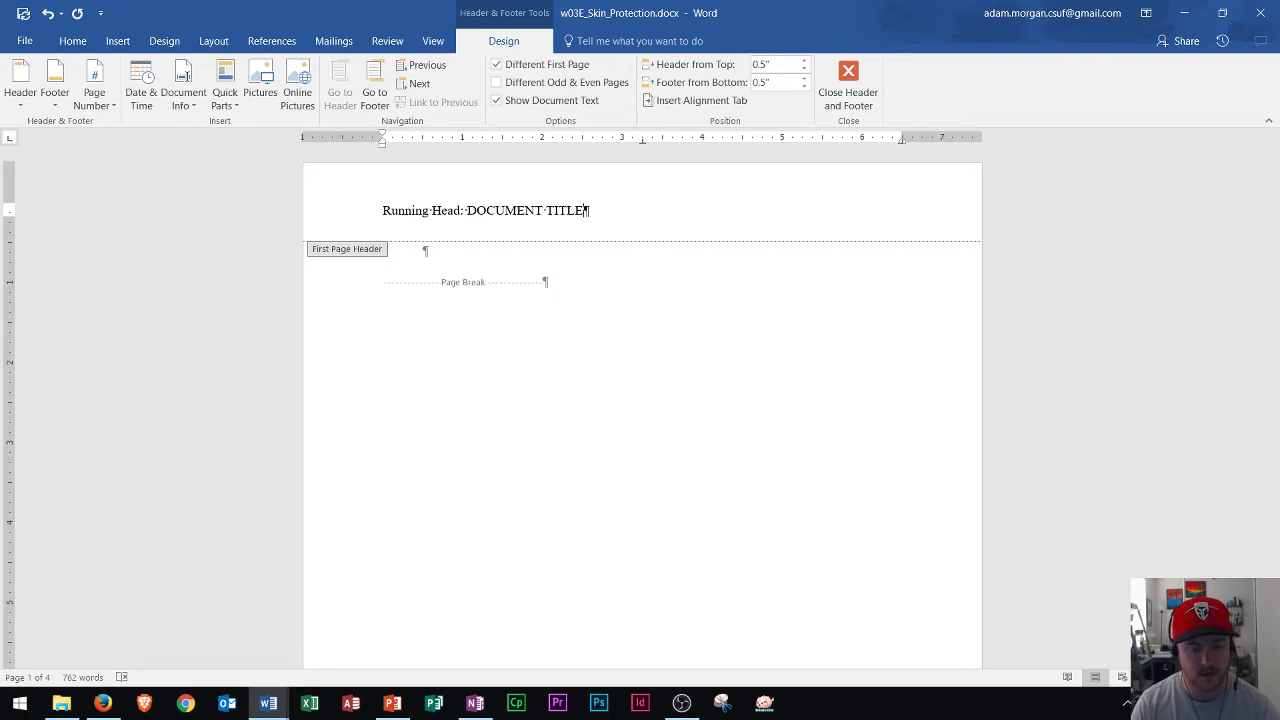
Insert a Plain Number page number at the right tab stop of the first page header, two tabs after the title
key("Tab")
key("Tab")
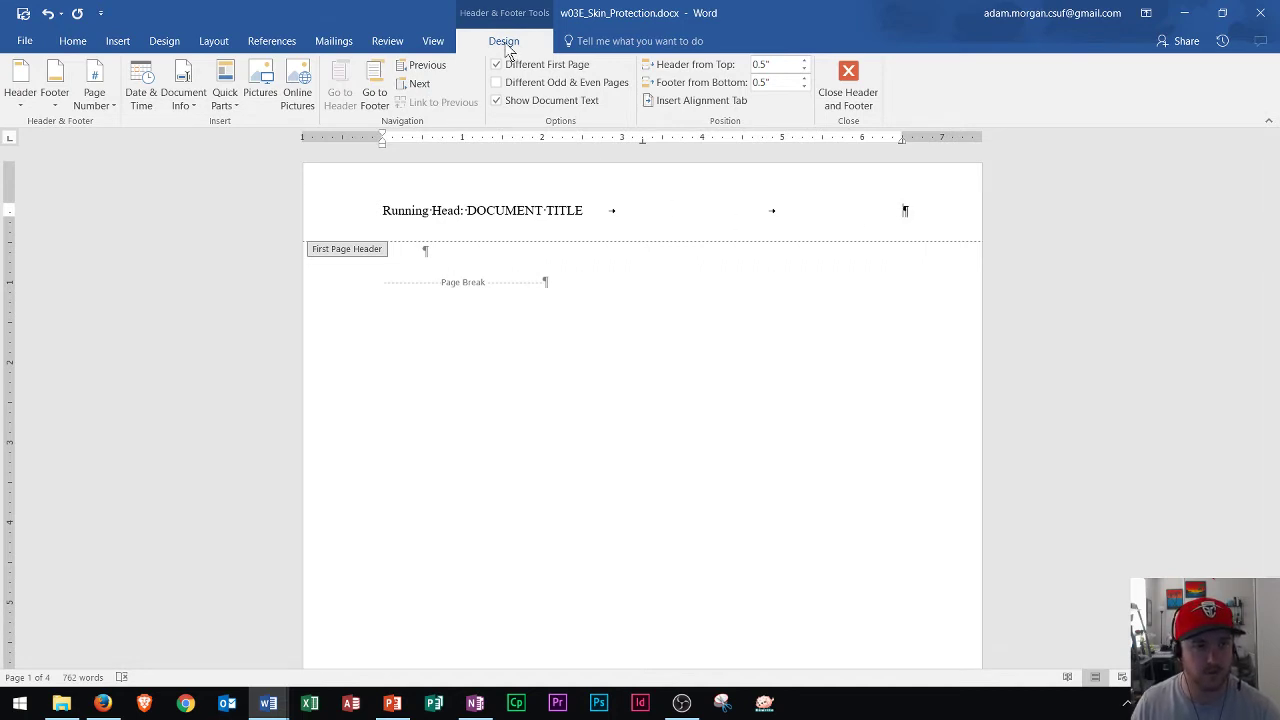
left_click(92, 114)
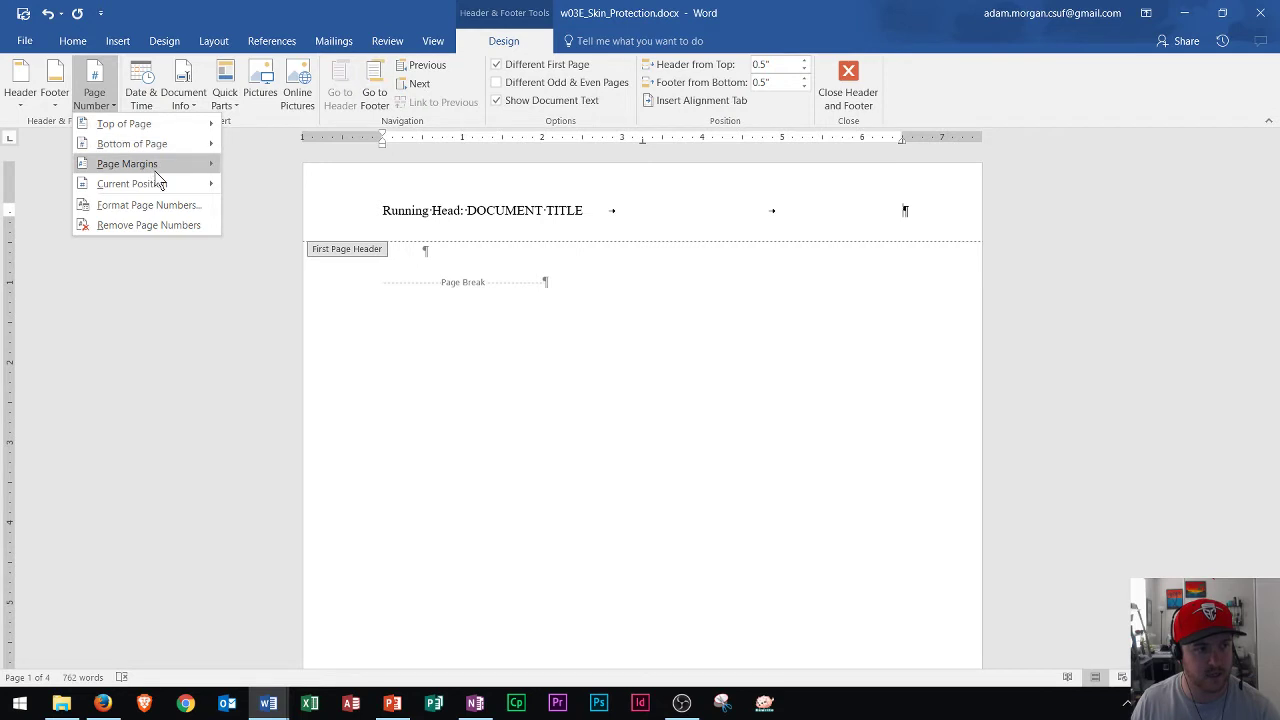
mouse_move(171, 183)
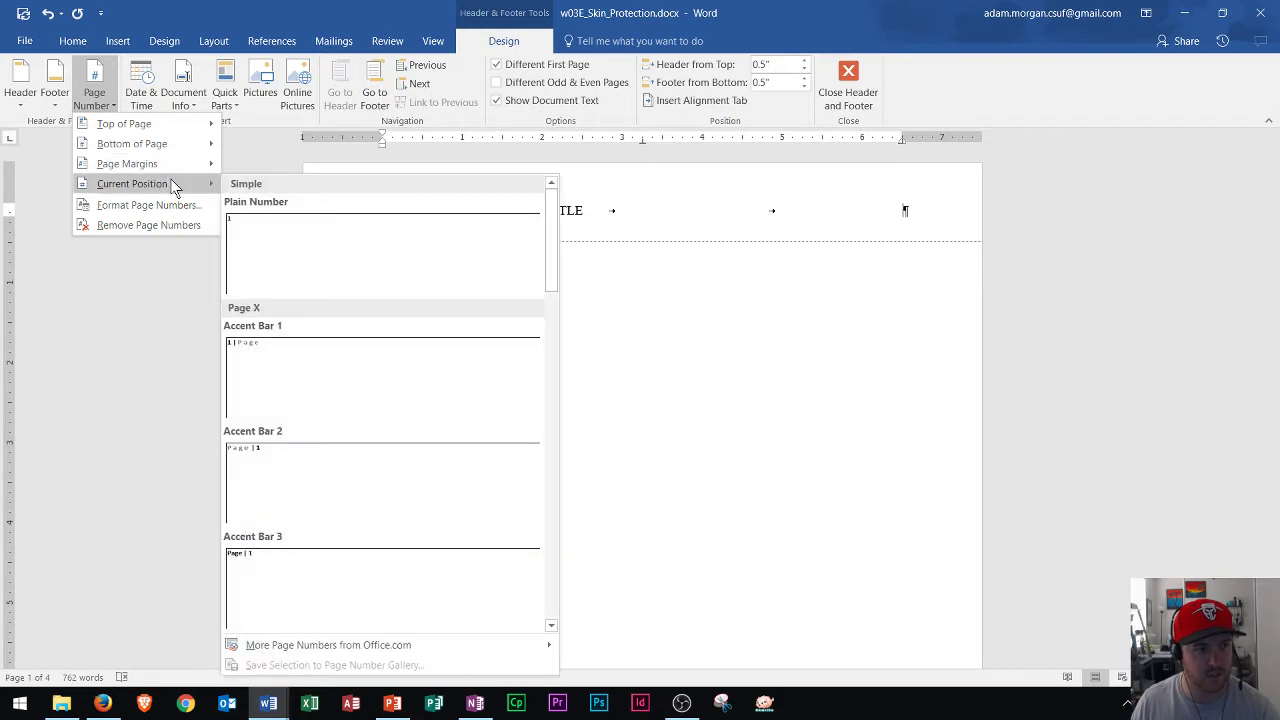
left_click(346, 248)
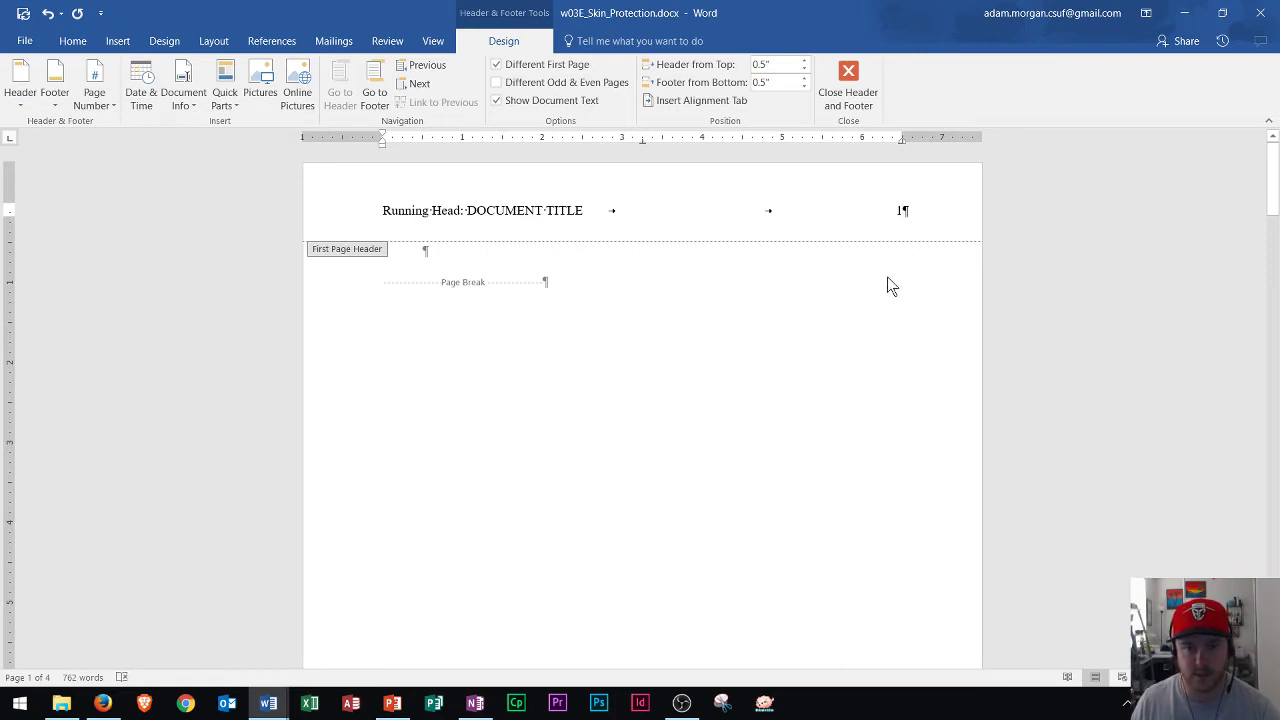
Enter "DOCUMENT TITLE" in the page 2 header, without the "Running Head" label
scroll(611, 349, "down", 10)
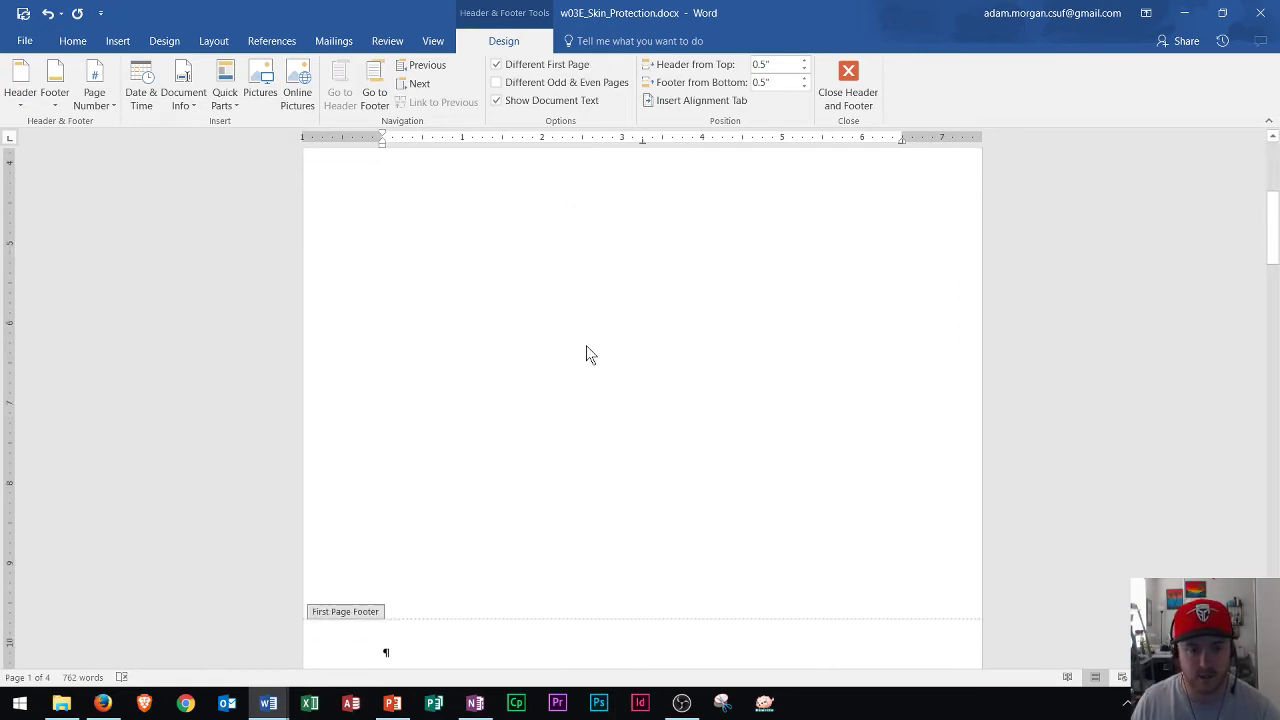
scroll(585, 355, "down", 5)
scroll(405, 445, "down", 3)
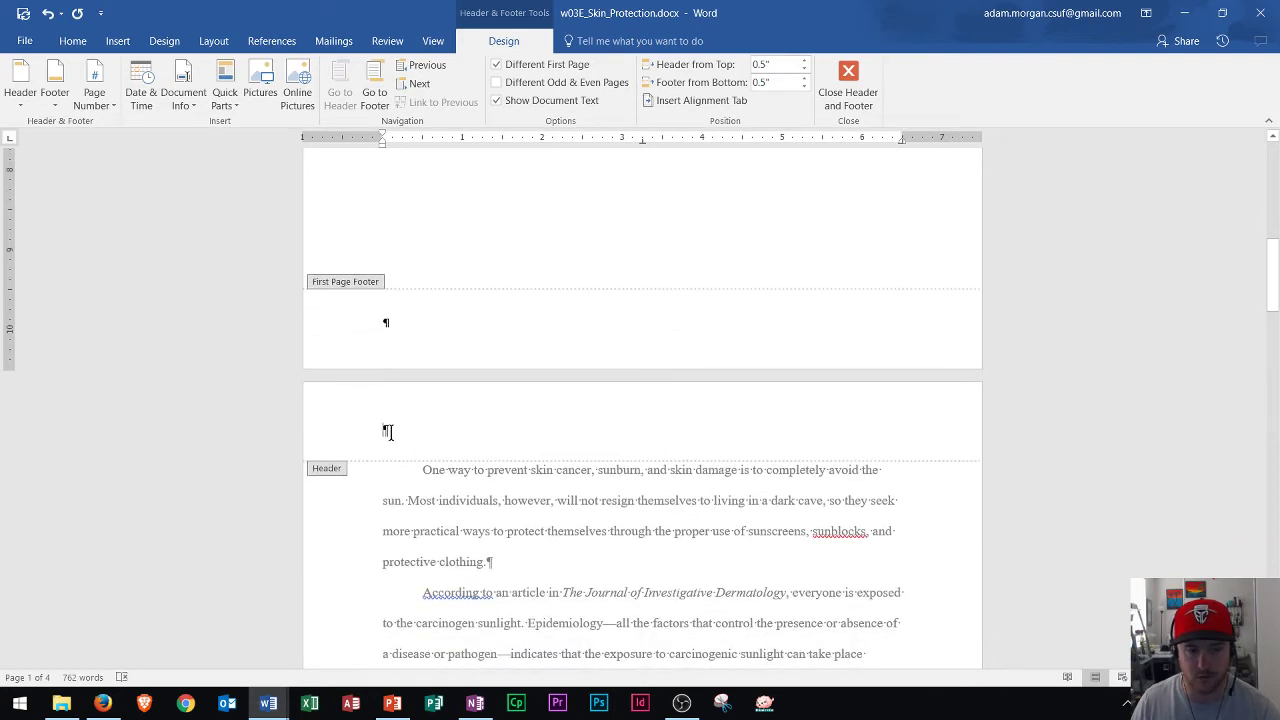
left_click(388, 431)
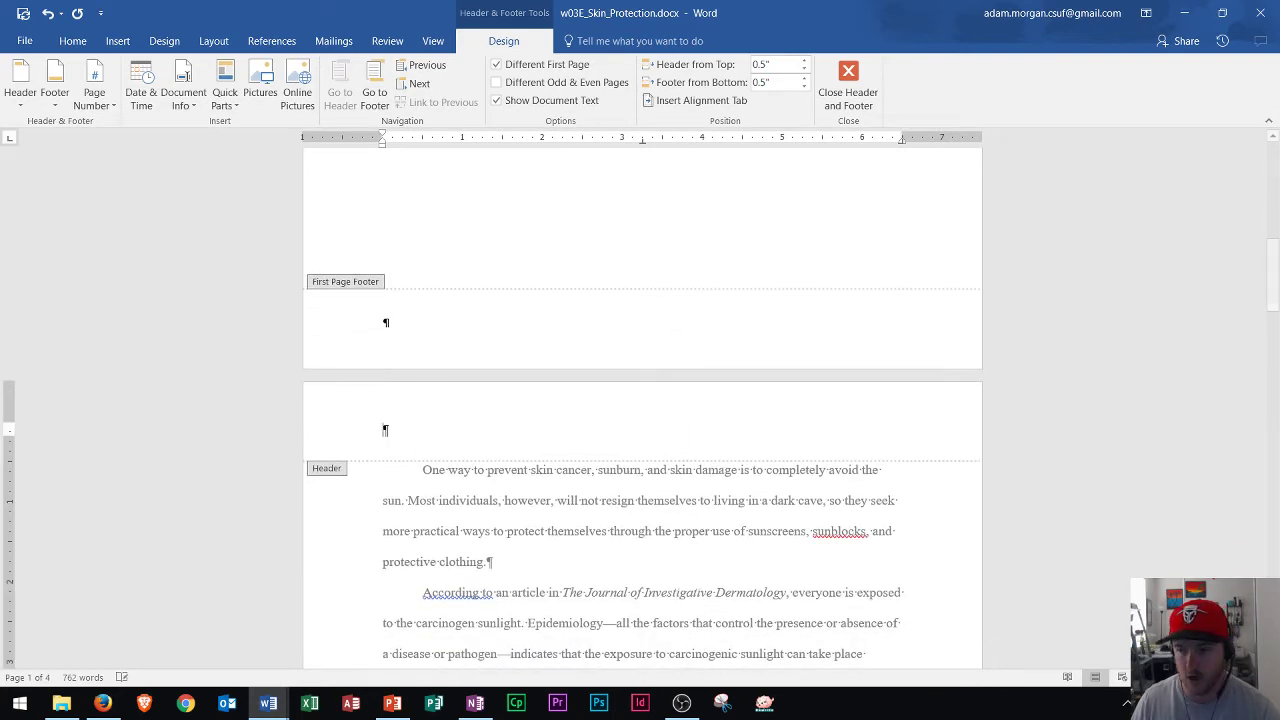
left_click(68, 41)
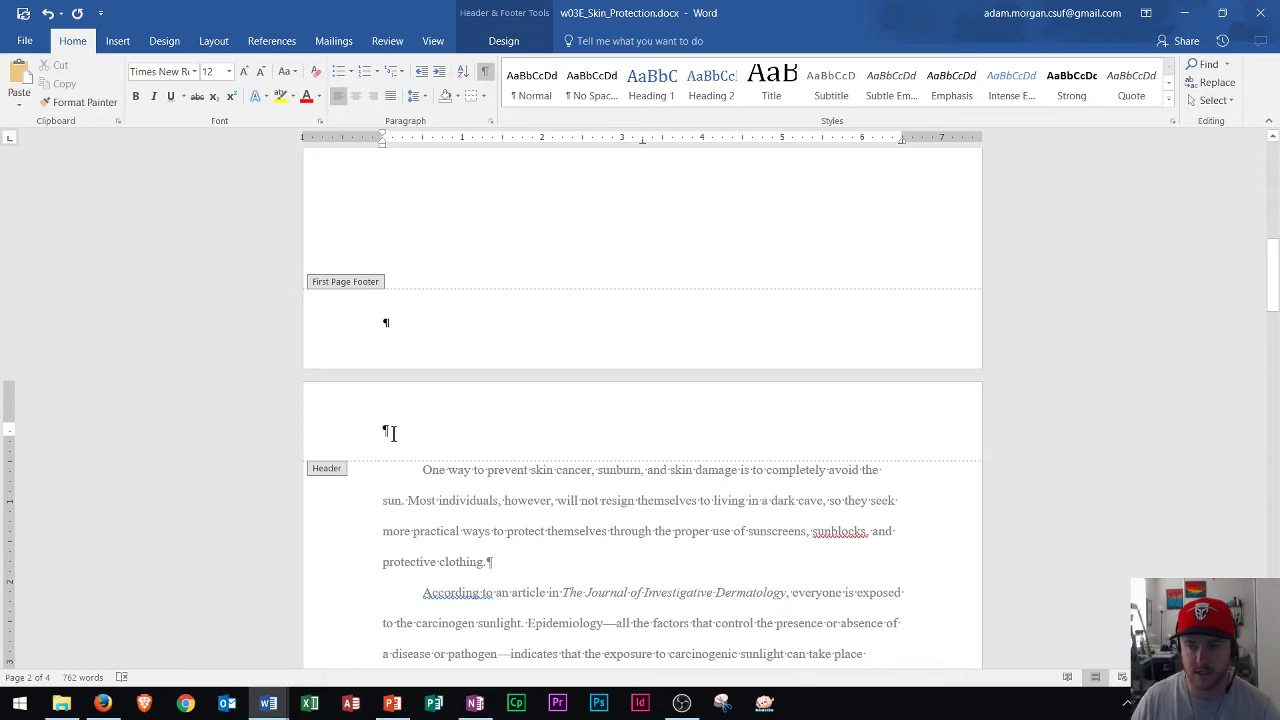
left_click(392, 433)
type("DOCUM")
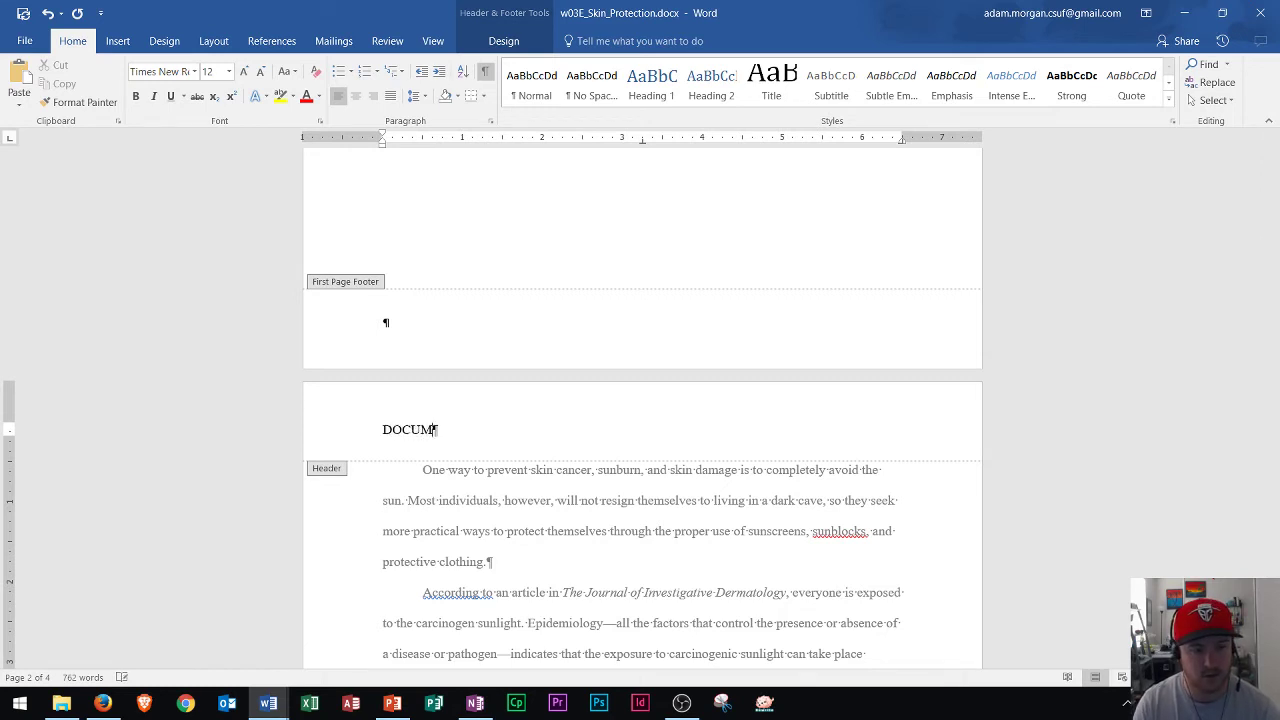
type("ENT TITLE")
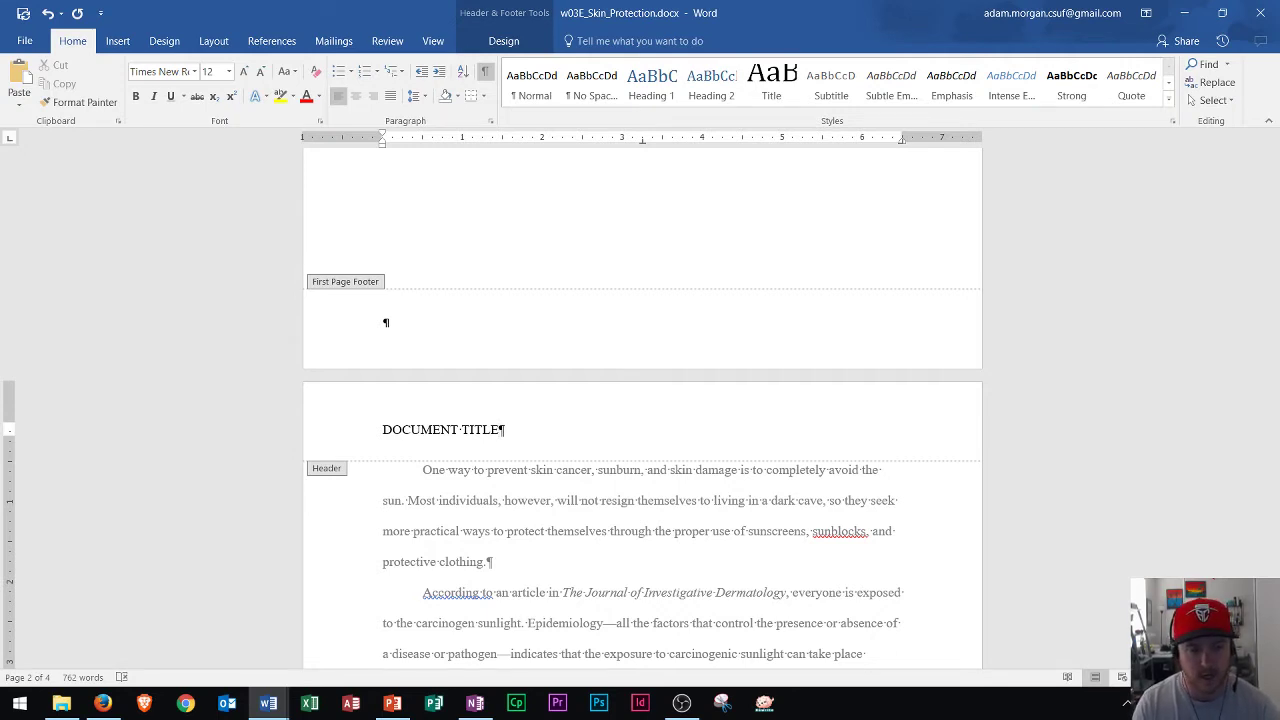
Insert a Plain Number page number at the right tab stop of the page 2 header, two tabs after the title
key("Tab")
key("Tab")
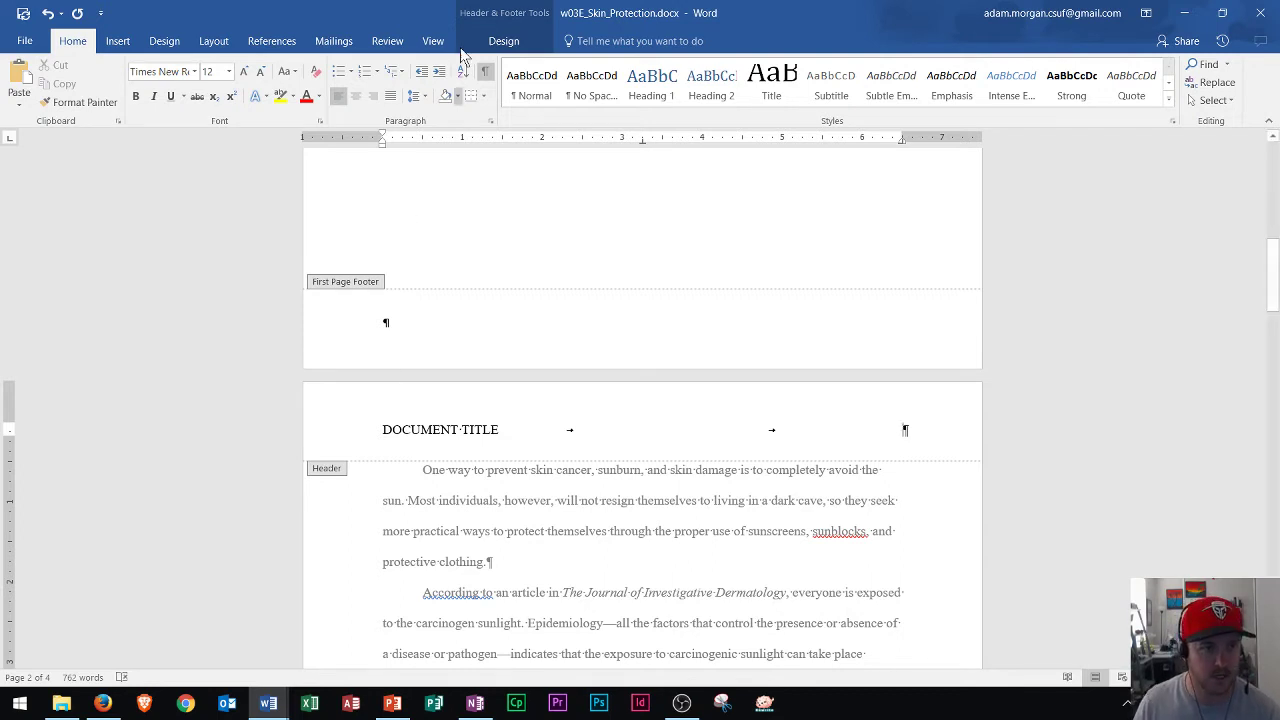
left_click(500, 41)
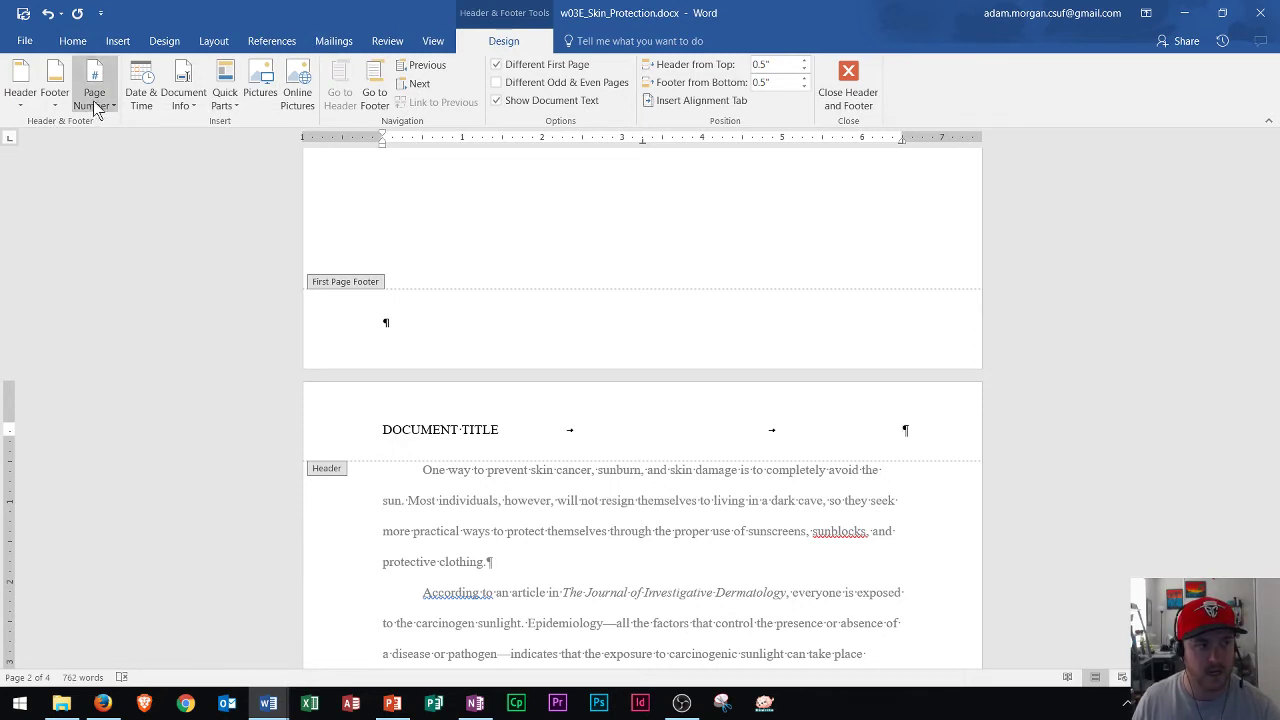
left_click(94, 104)
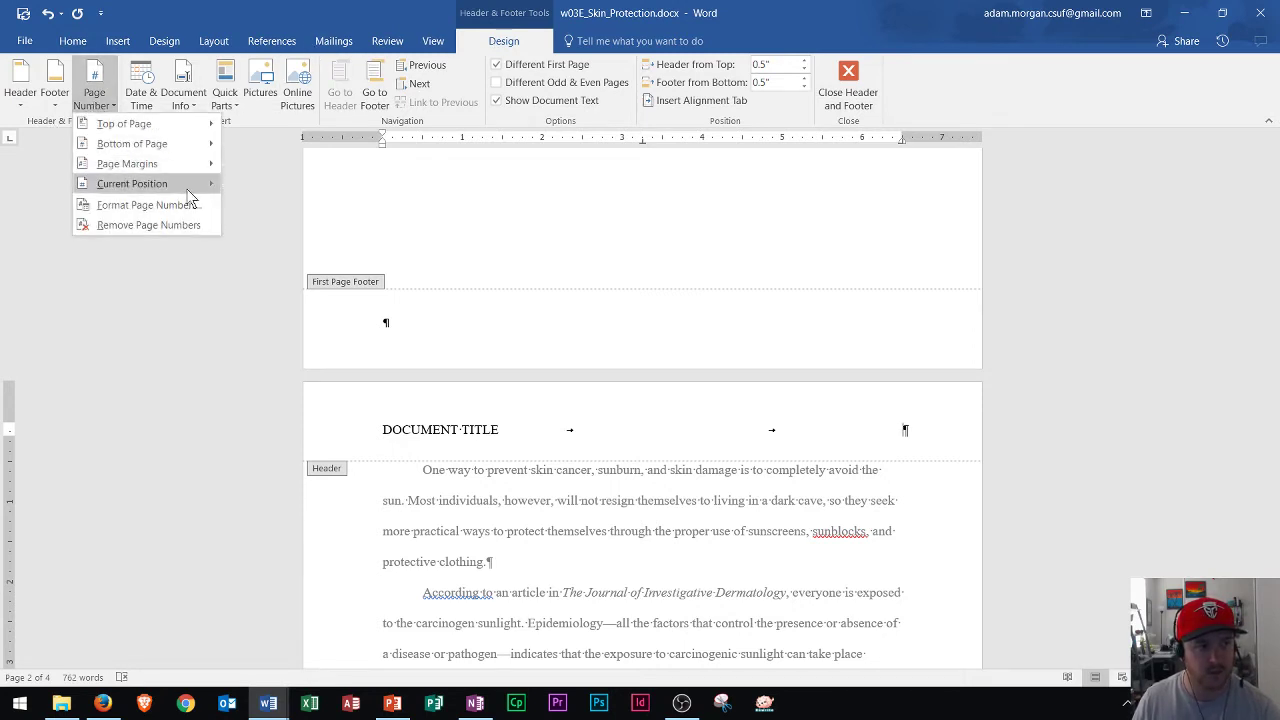
mouse_move(209, 179)
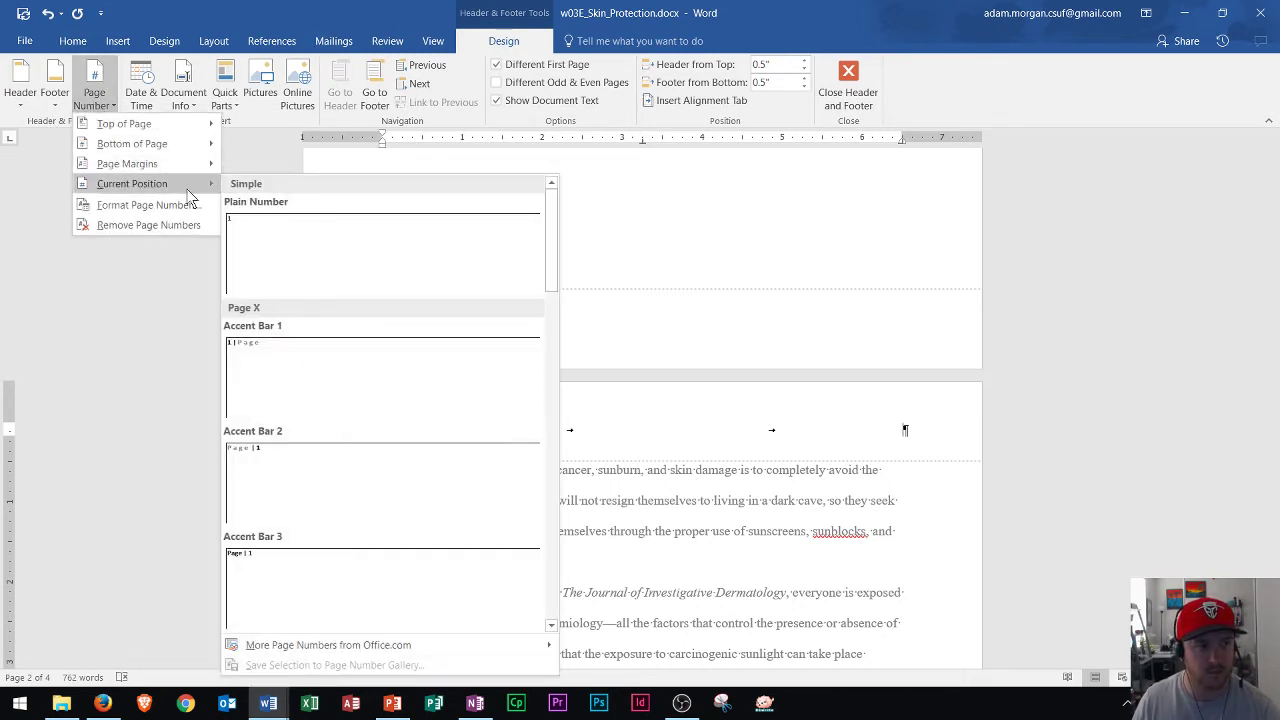
left_click(346, 250)
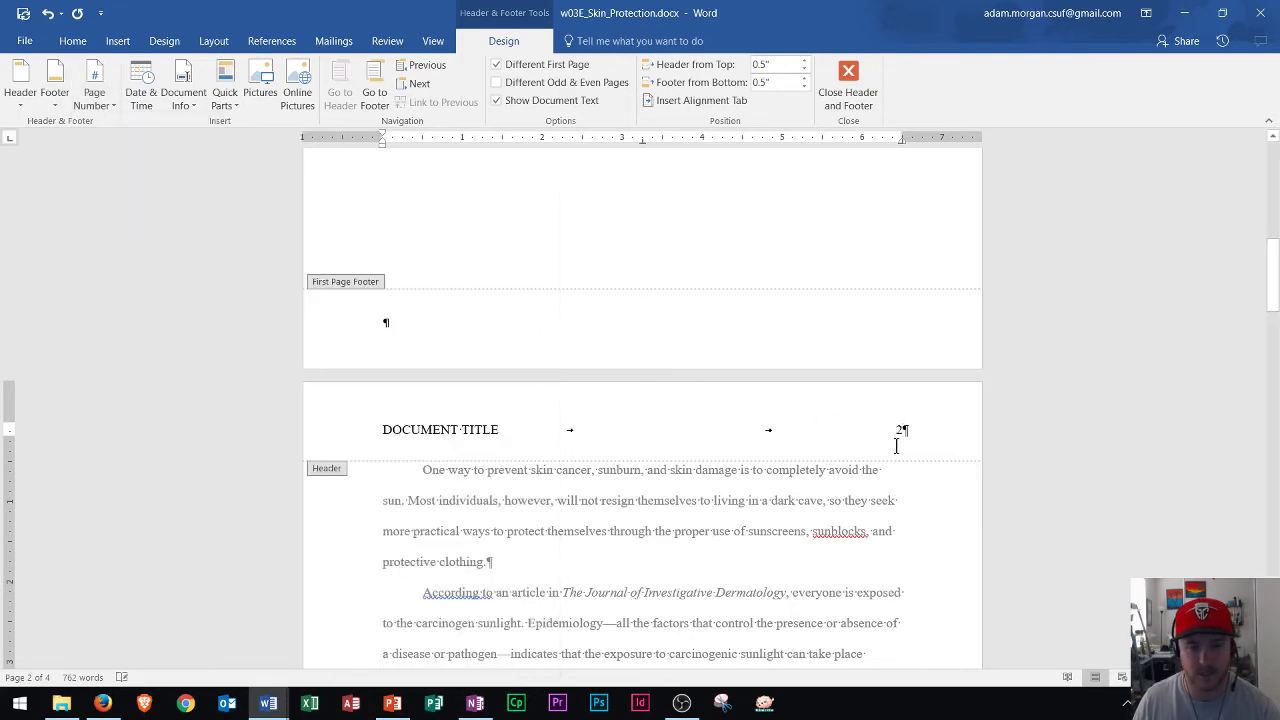
Check the headers on pages 3 and 4, and close header and footer editing from the first page
scroll(905, 435, "down", 2)
scroll(908, 437, "down", 7)
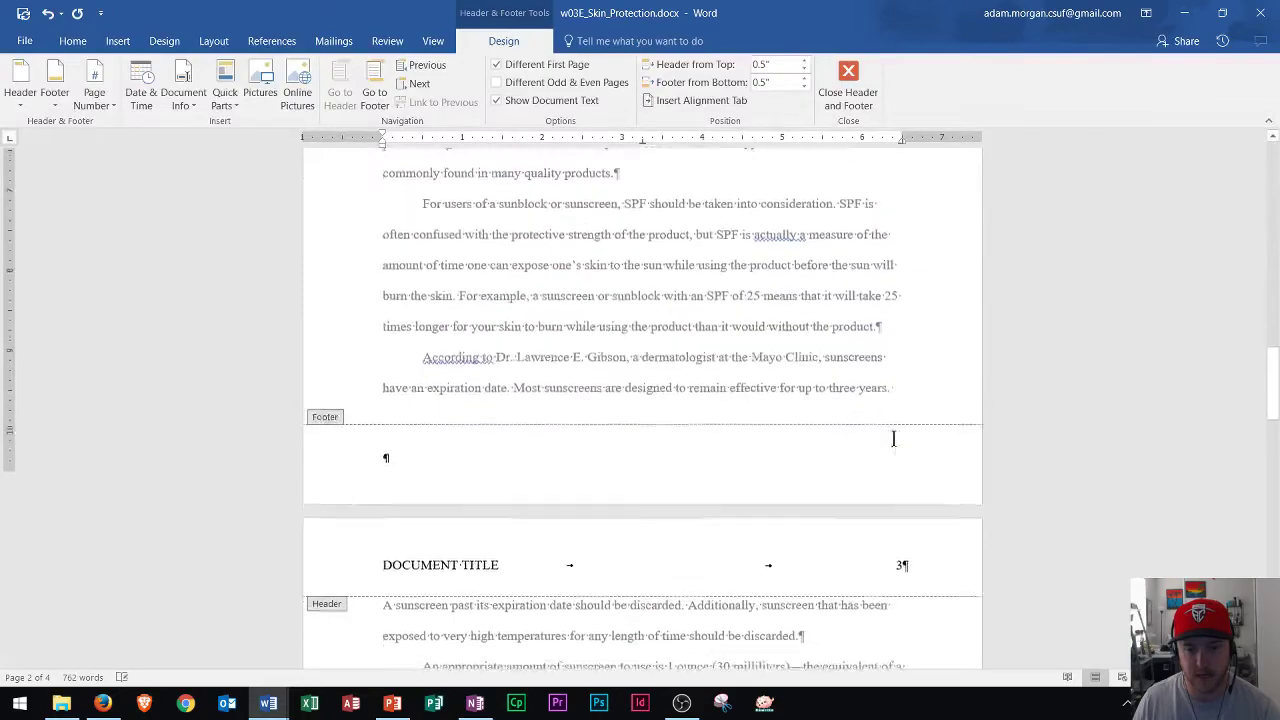
scroll(860, 420, "down", 7)
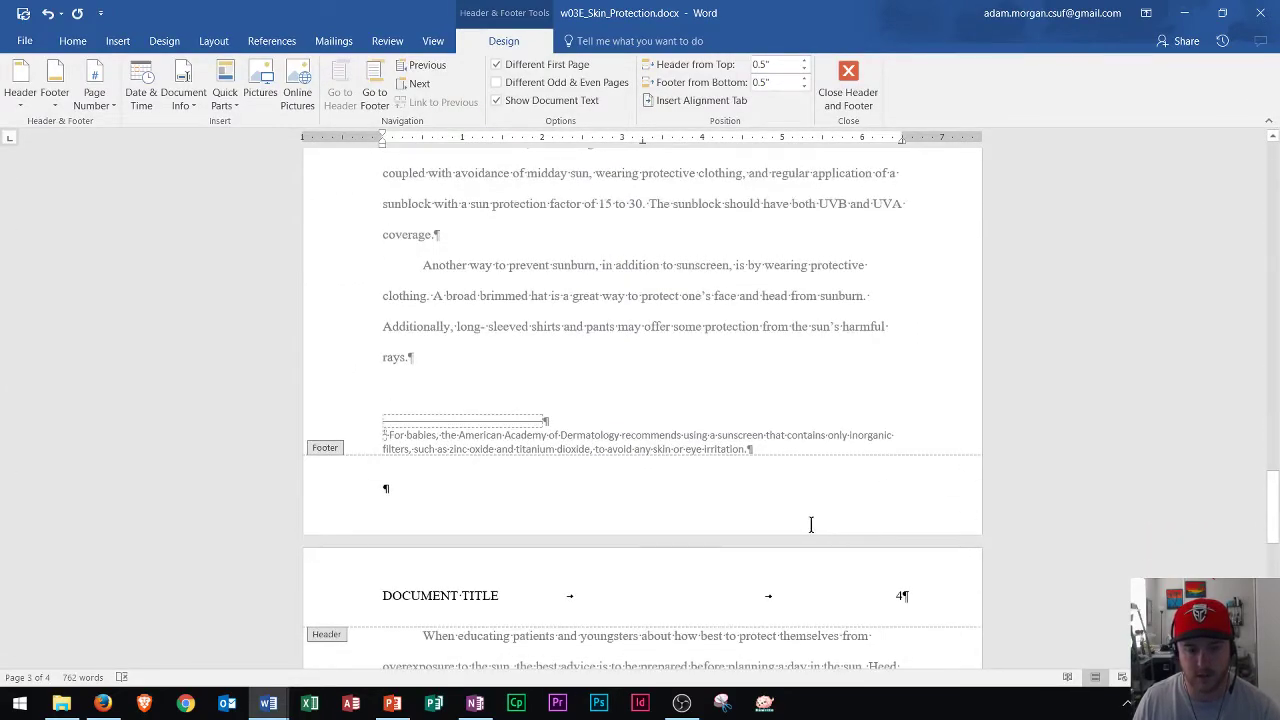
scroll(743, 423, "up", 7)
scroll(747, 357, "up", 15)
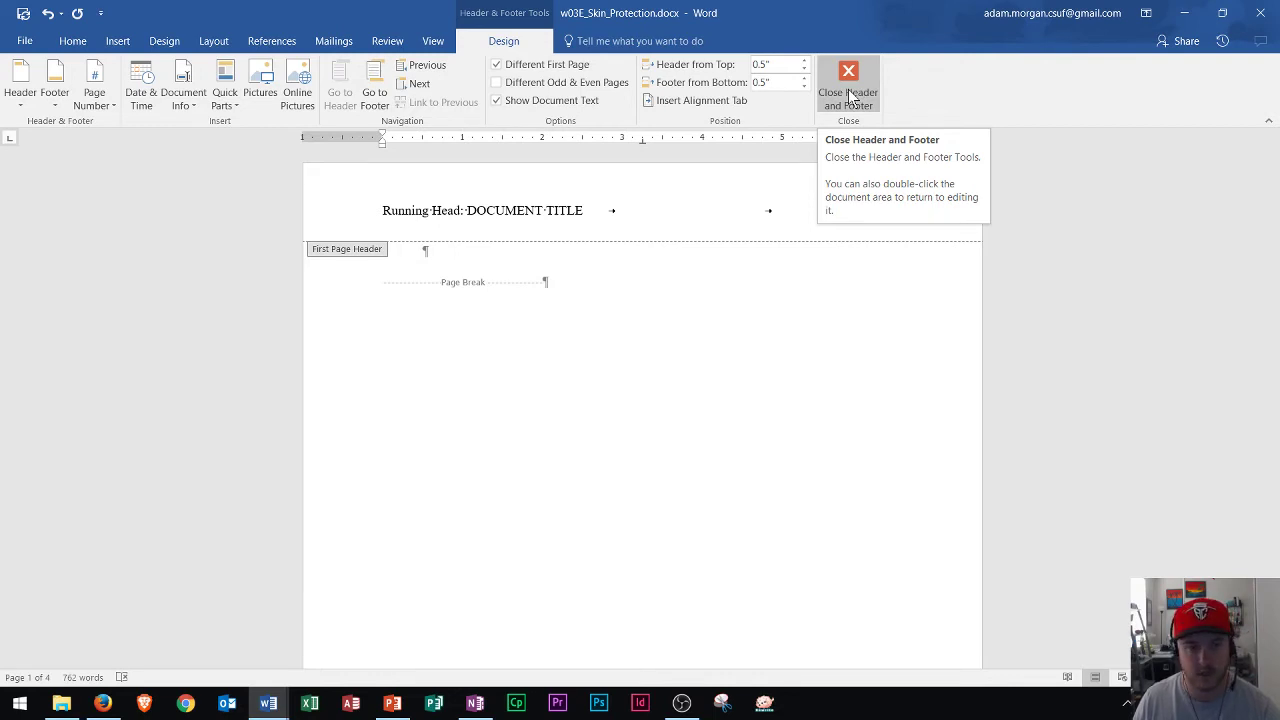
left_click(849, 96)
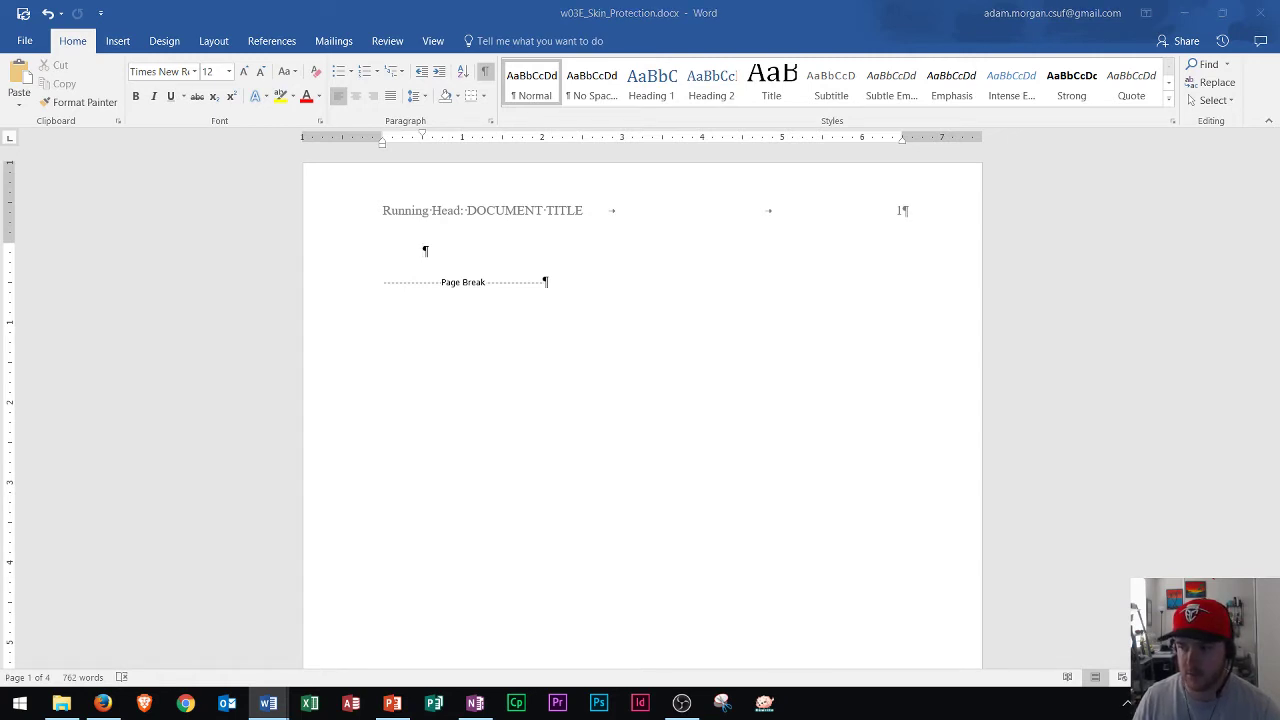
Add three blank lines above the page break on the first page and center the fourth line
left_click(447, 251)
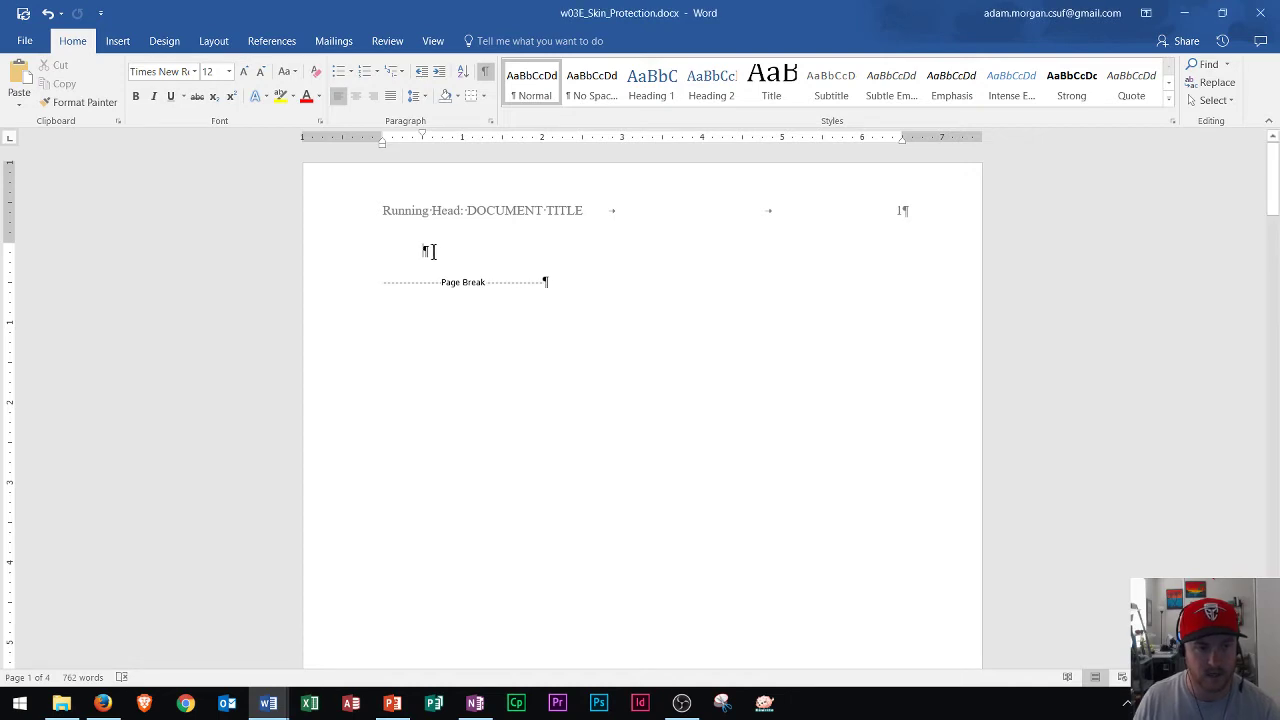
key("Return")
key("Return")
key("Return")
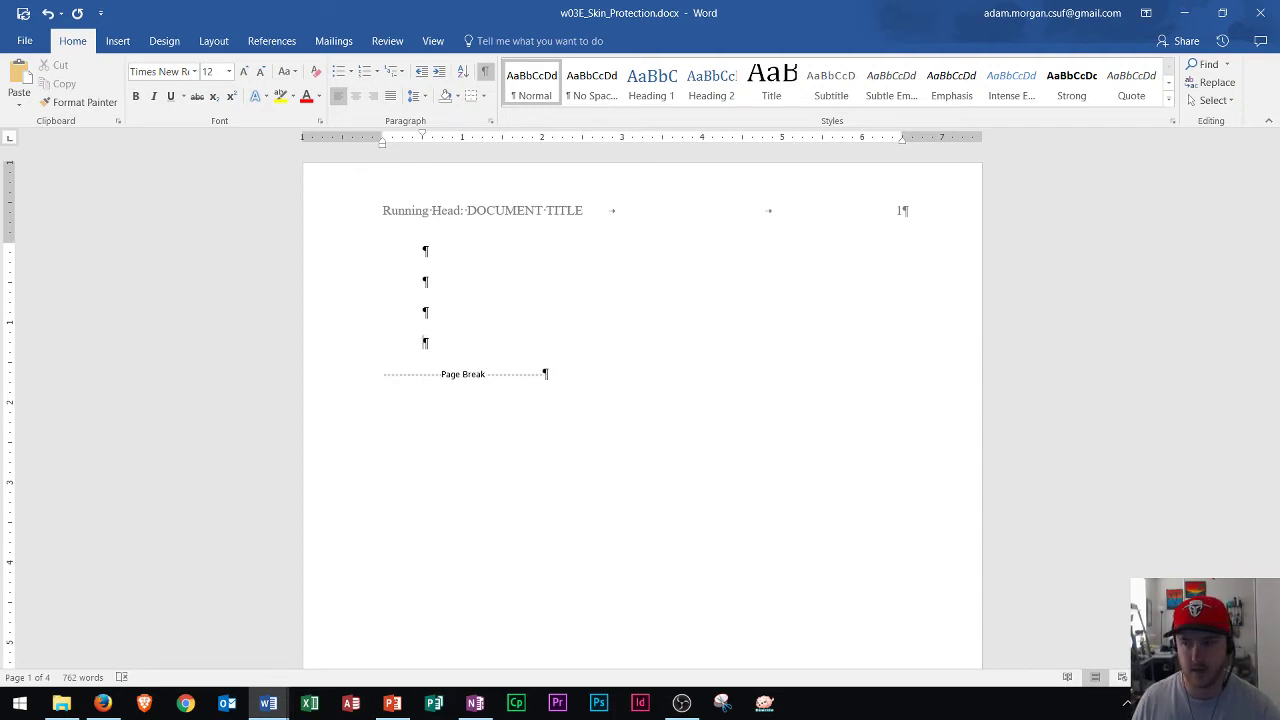
left_click(359, 97)
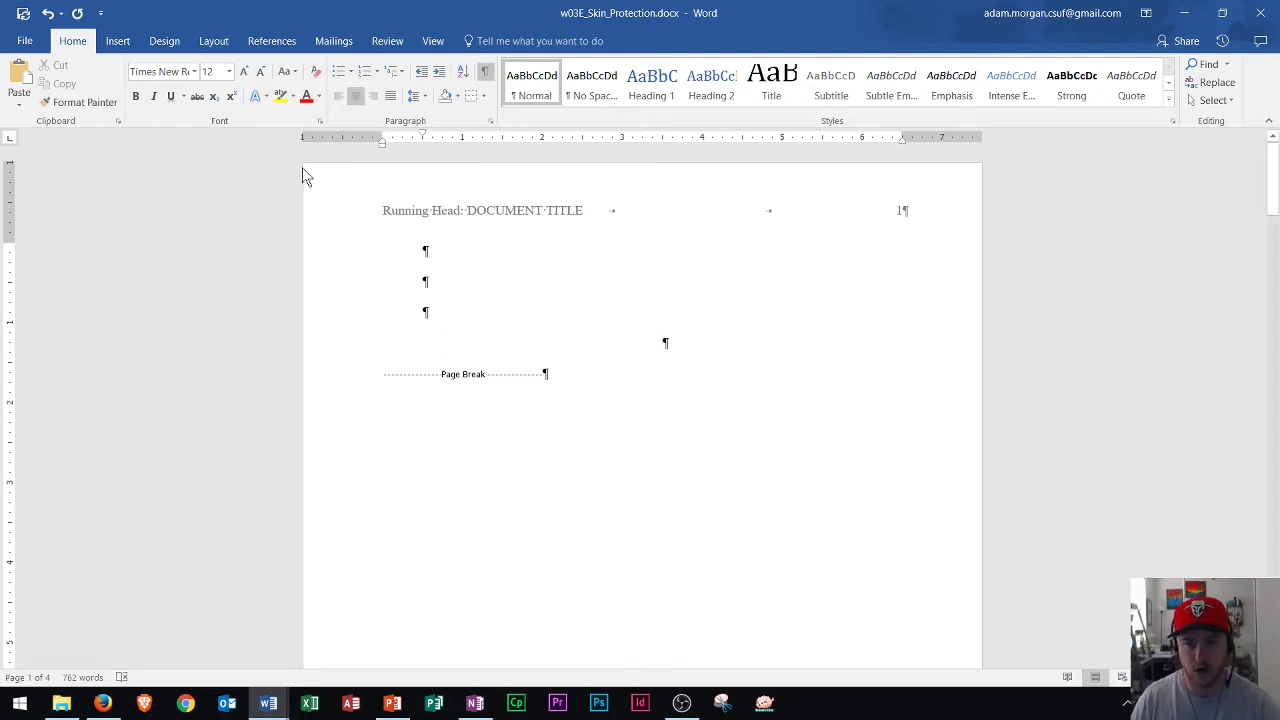
Enter the title "Document Title" on the centered line and start a new line below it
type("D")
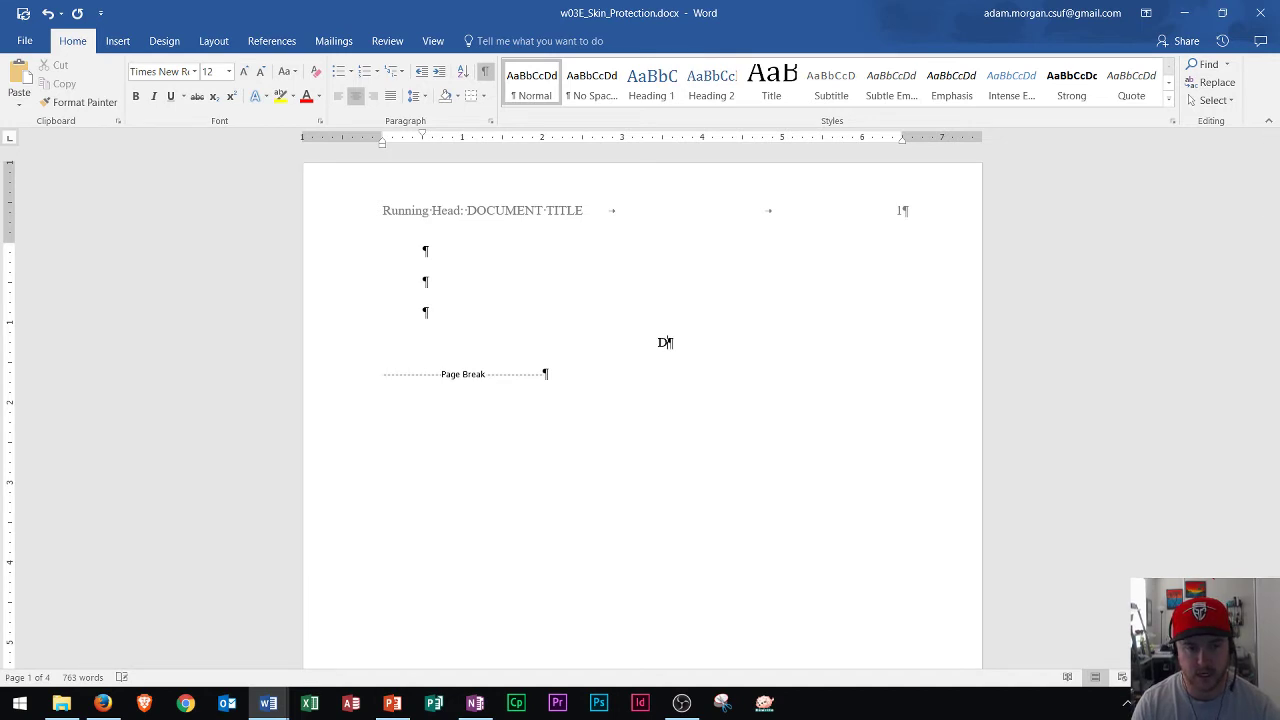
type("ocu")
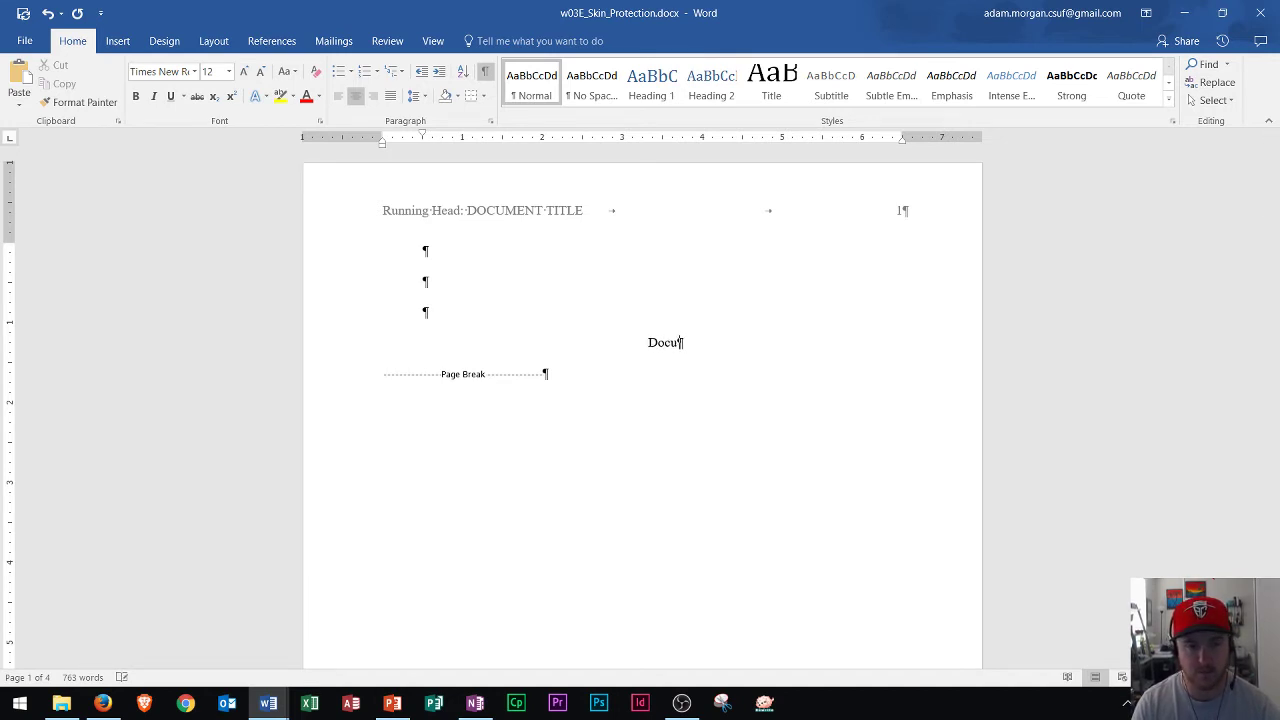
type("ment TITLE")
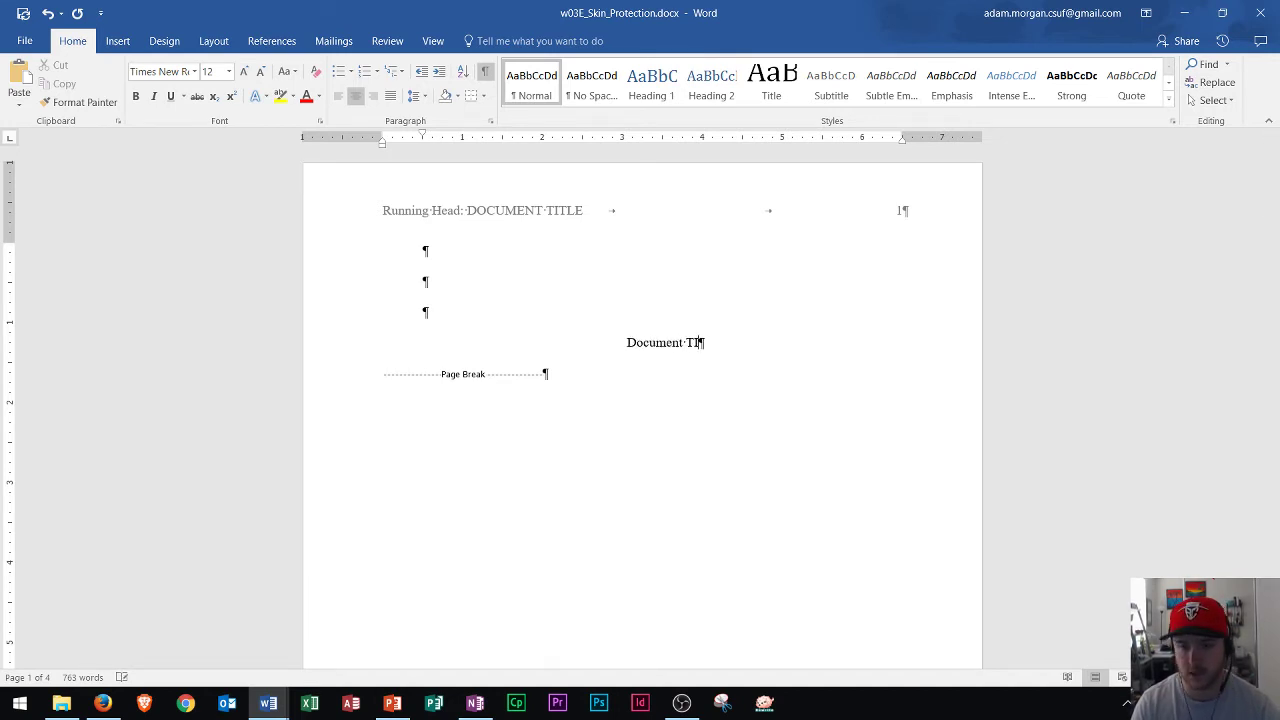
key("BackSpace")
key("BackSpace")
key("BackSpace")
key("BackSpace")
key("BackSpace")
type("Title")
key("Return")
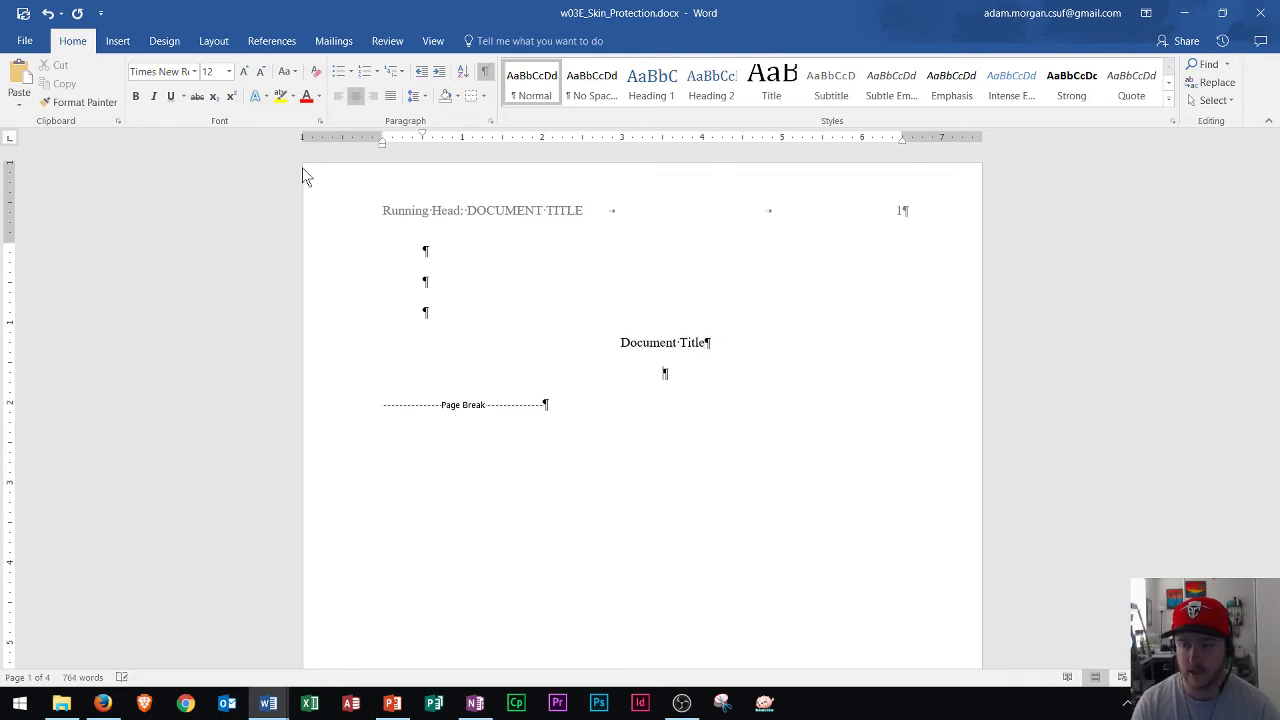
Add the centered lines "Name" and "Affiliation" below the title on the first page
type("Name")
key("Return")
type("Affil")
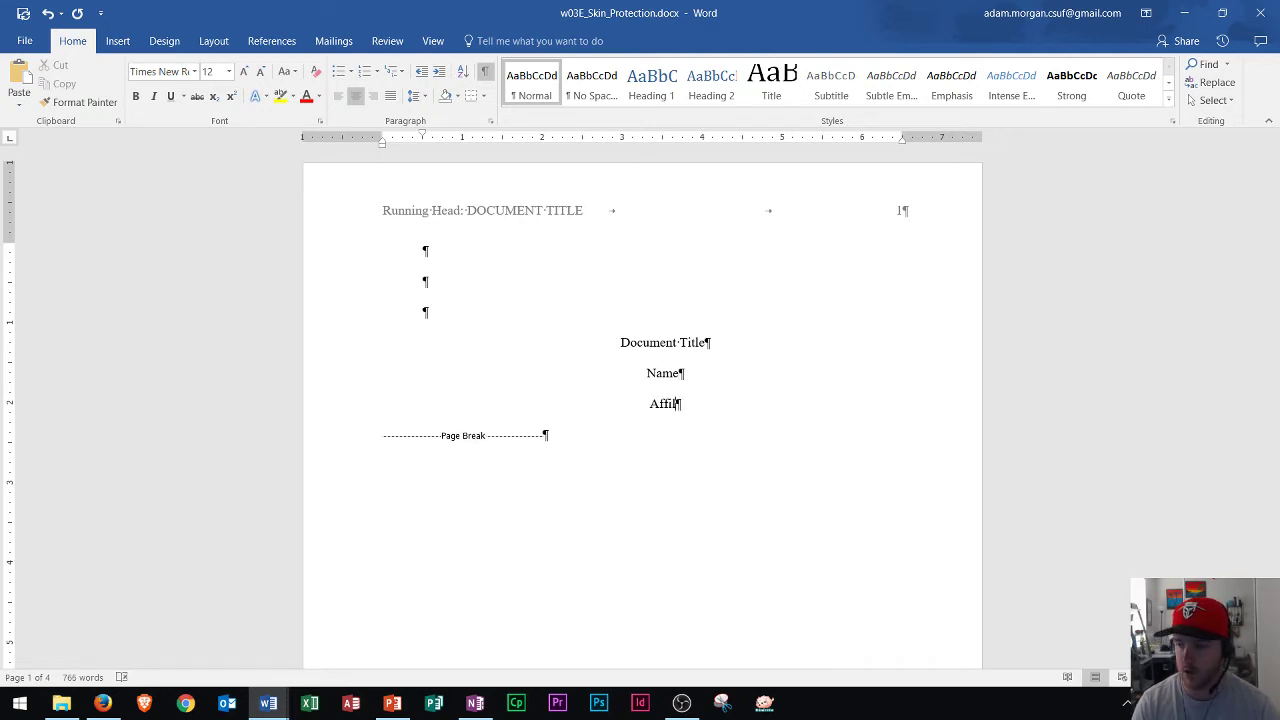
type("iation")
key("BackSpace")
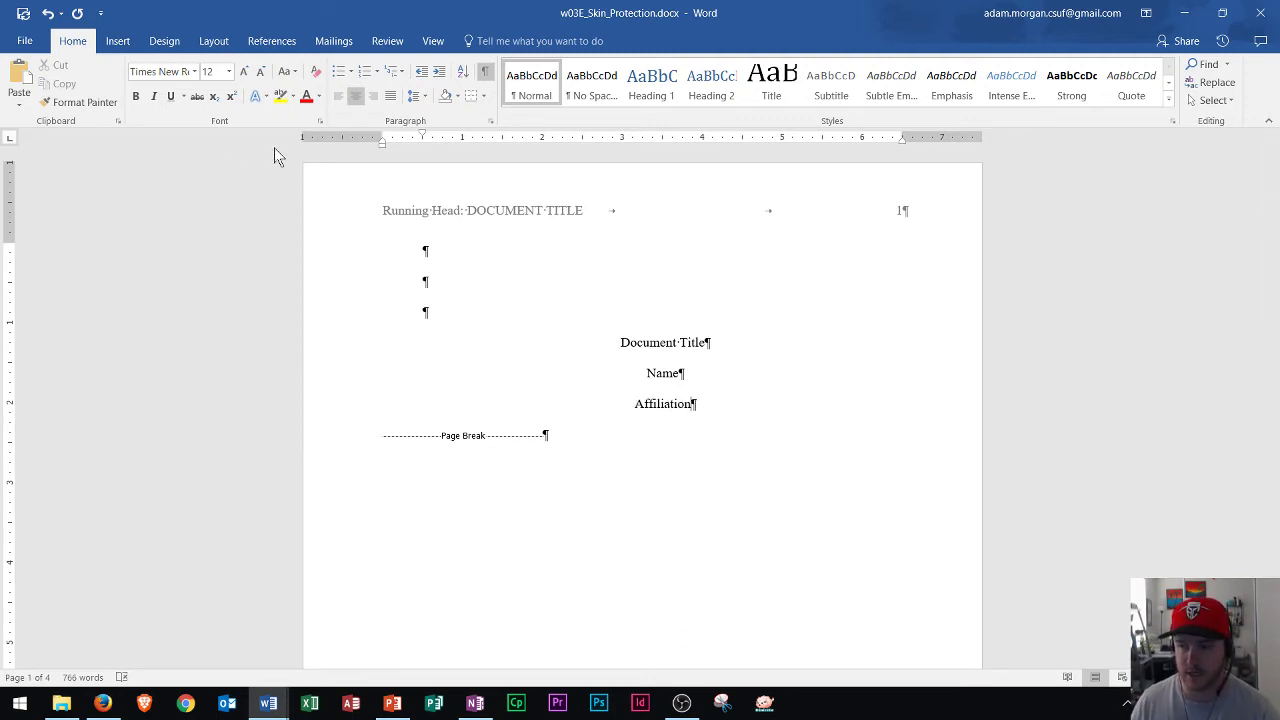
scroll(646, 323, "down", 2)
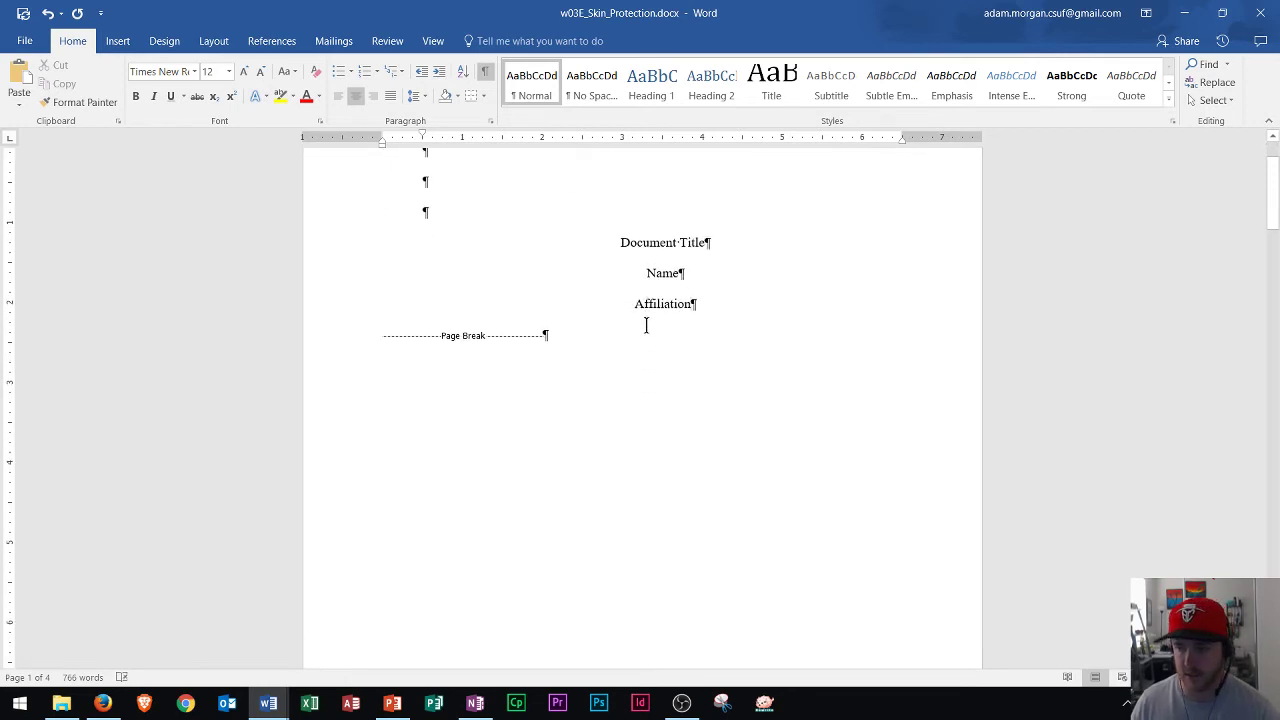
scroll(688, 528, "down", 4)
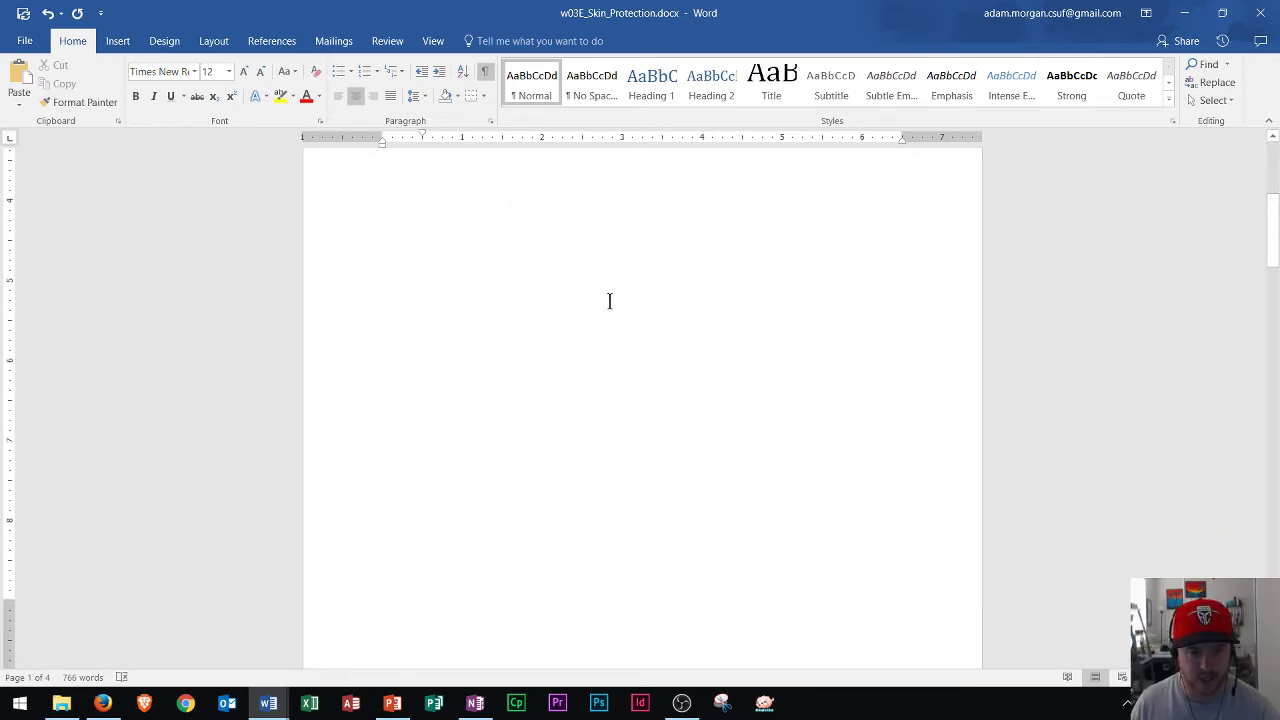
Add a centered "Abstract" heading line above the first paragraph on page 2
scroll(720, 375, "down", 3)
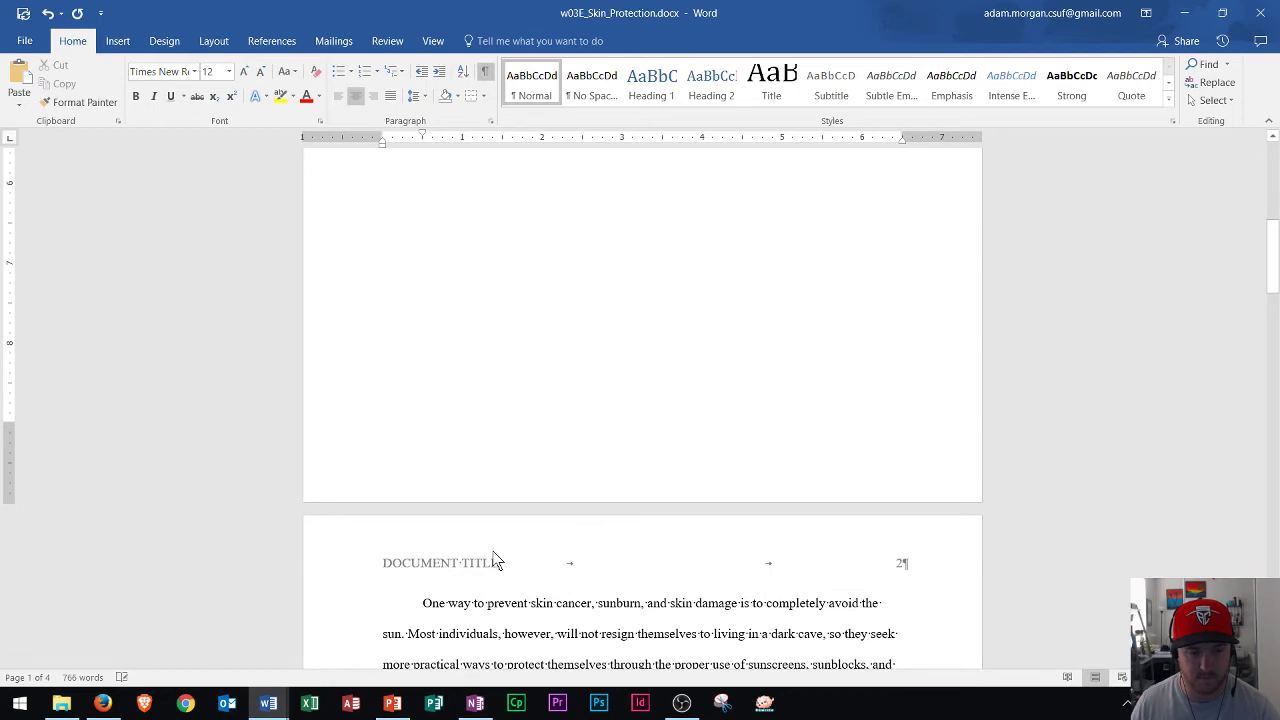
scroll(523, 357, "up", 10)
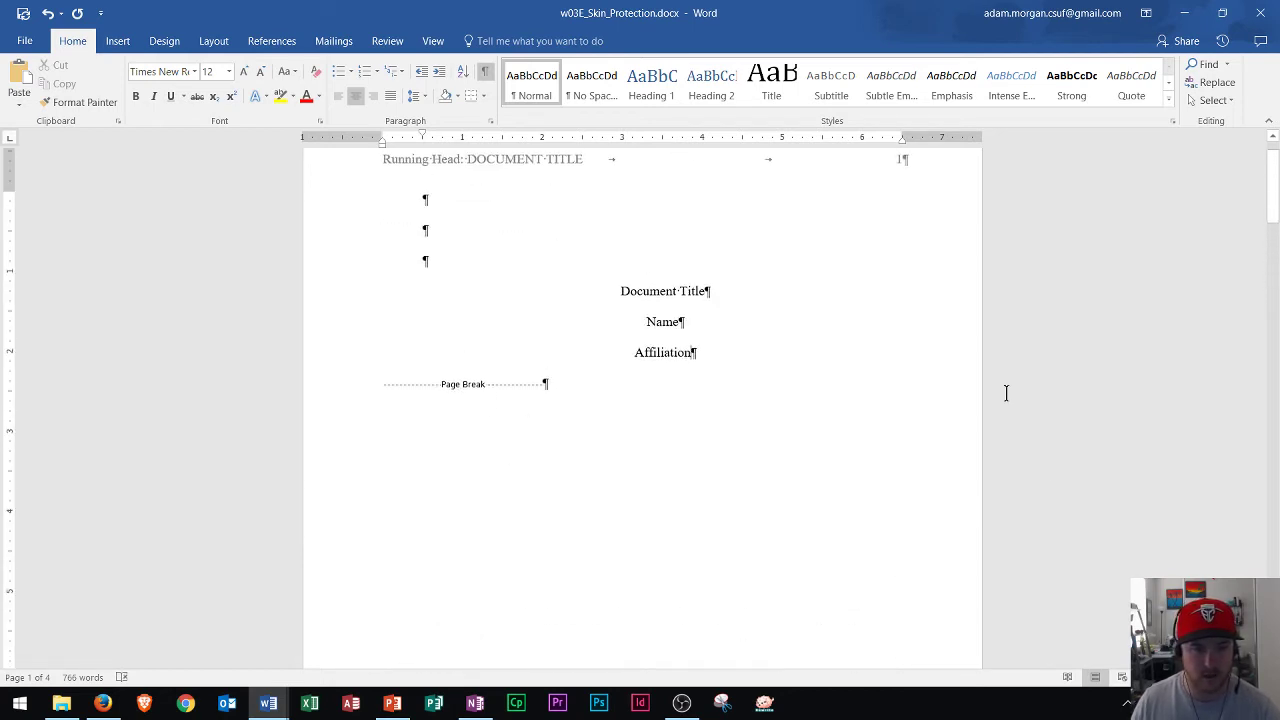
scroll(679, 341, "up", 1)
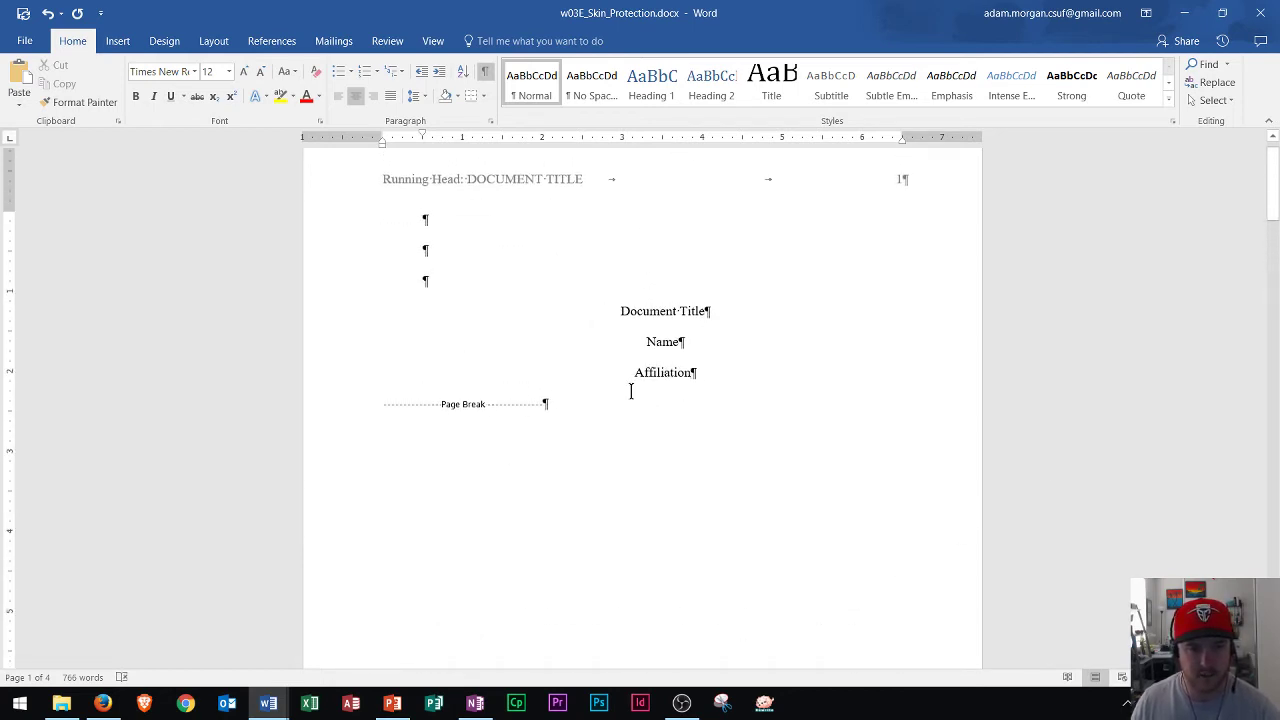
scroll(649, 386, "down", 11)
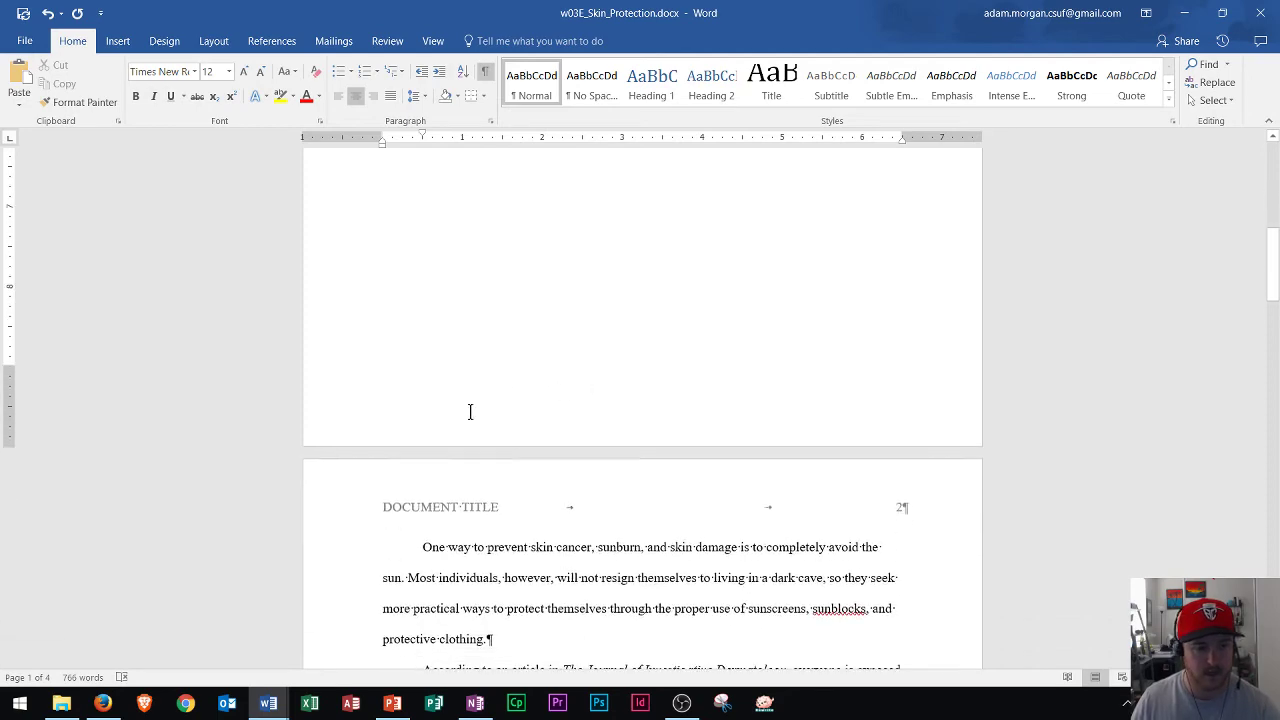
scroll(409, 437, "down", 1)
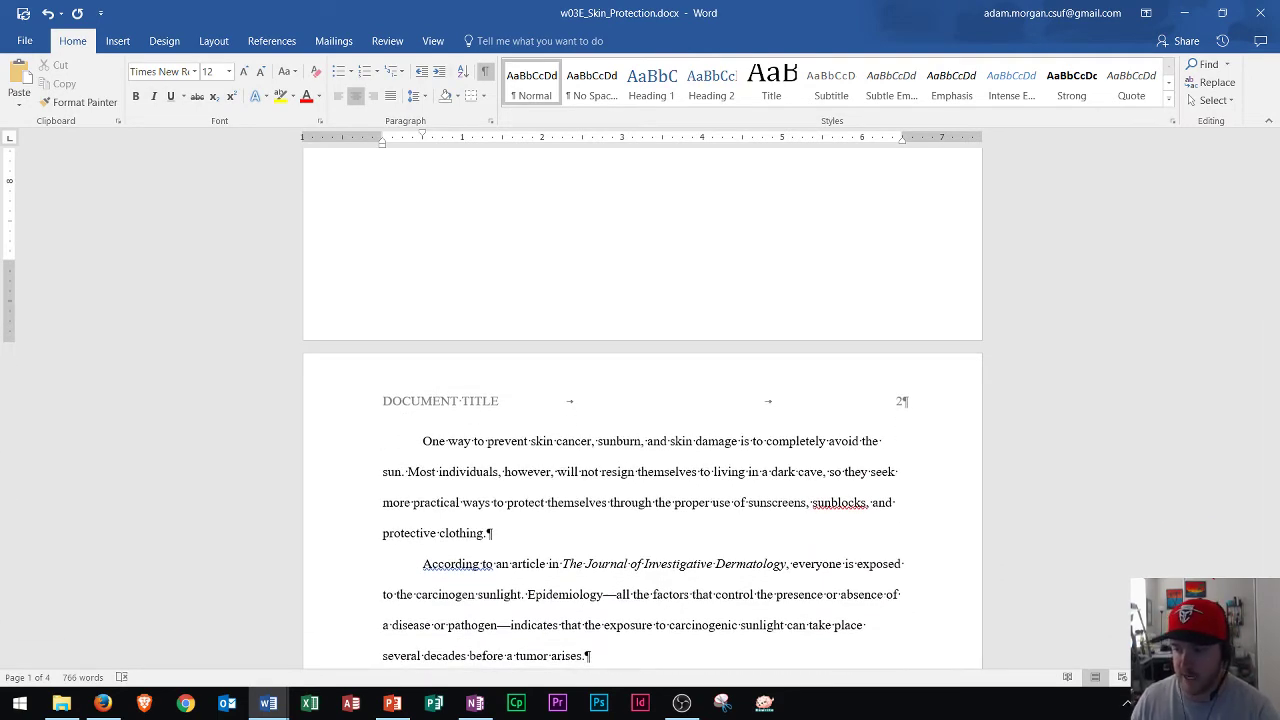
left_click(418, 441)
key("Return")
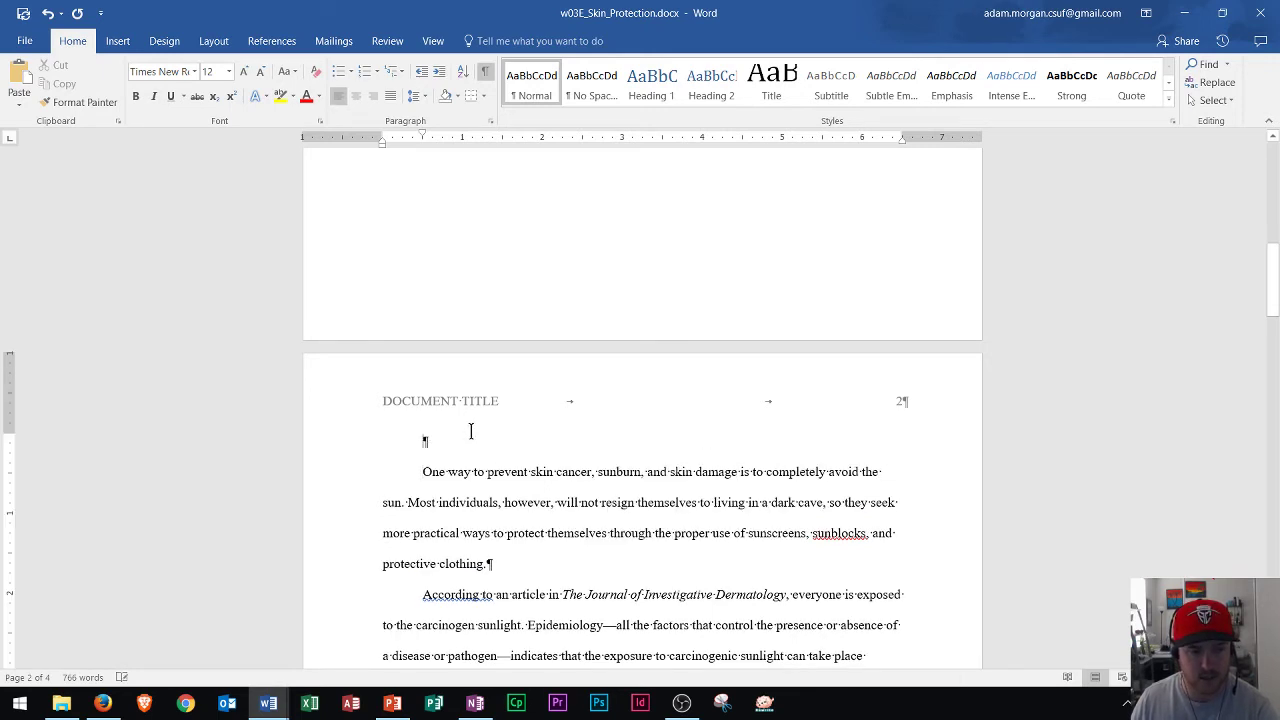
left_click(360, 100)
type("Abs")
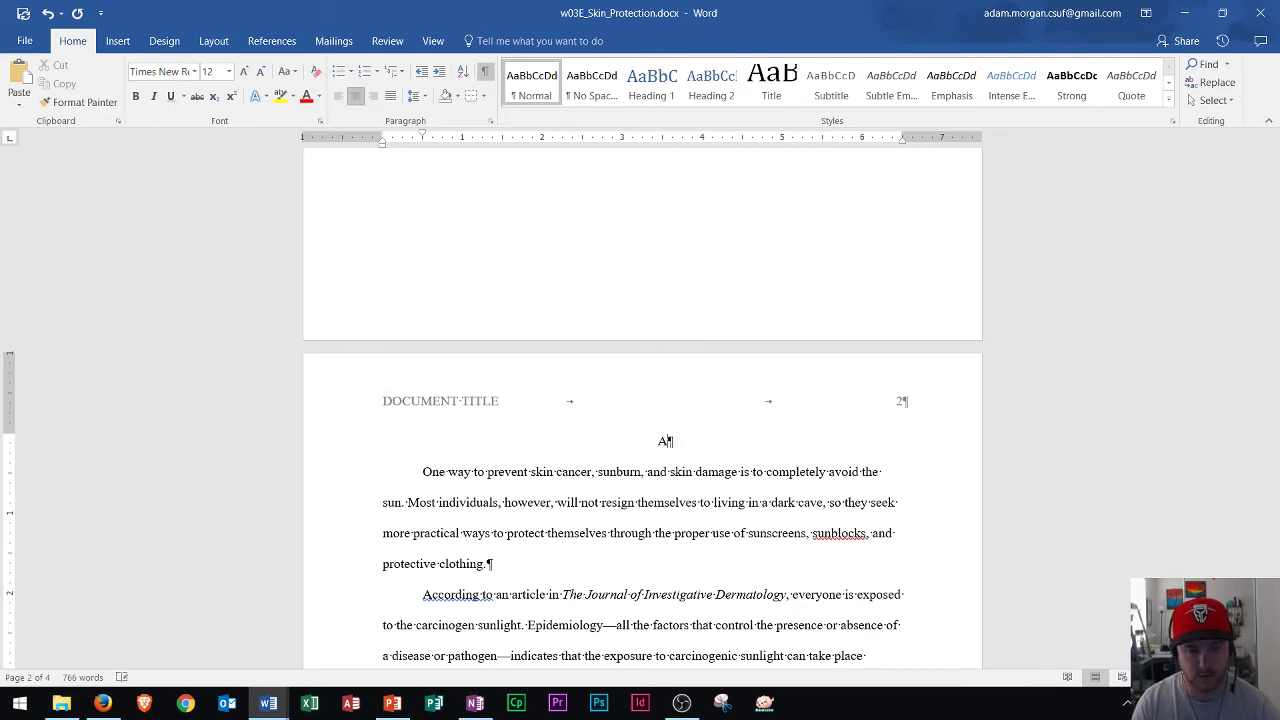
type("act")
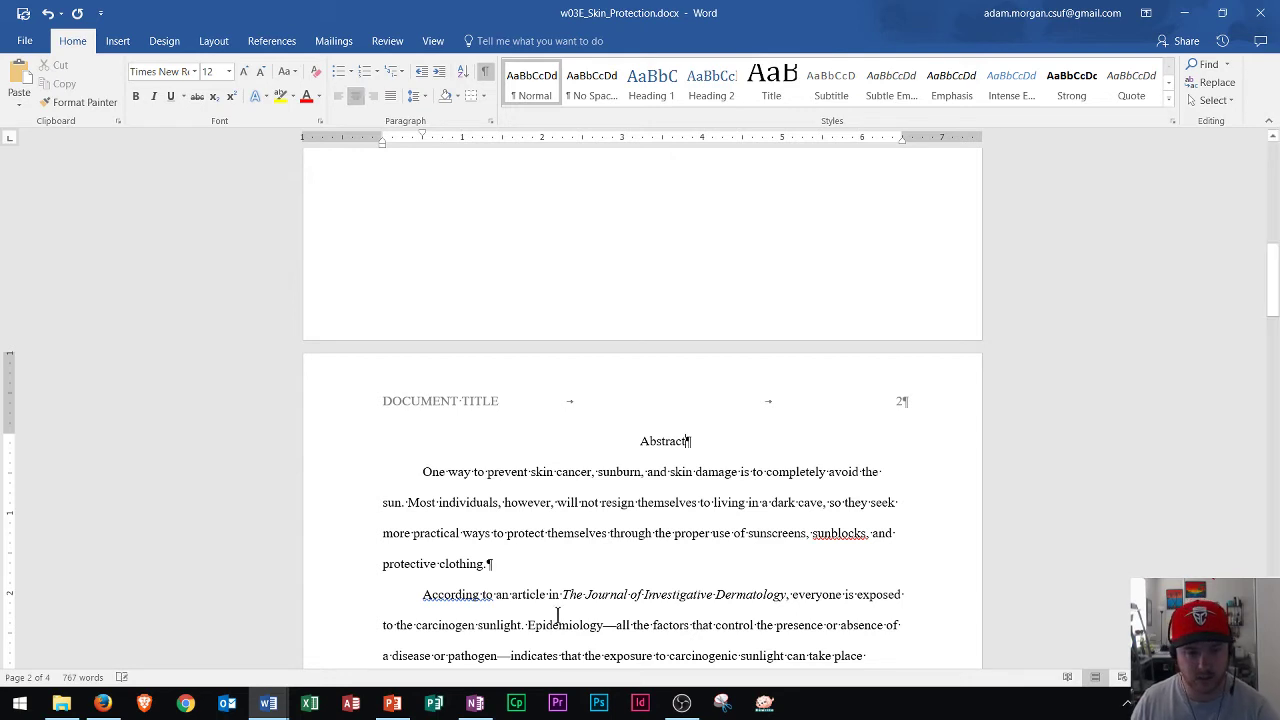
Insert a page break after the abstract paragraph and remove the empty line at the start of page 3
left_click(557, 567)
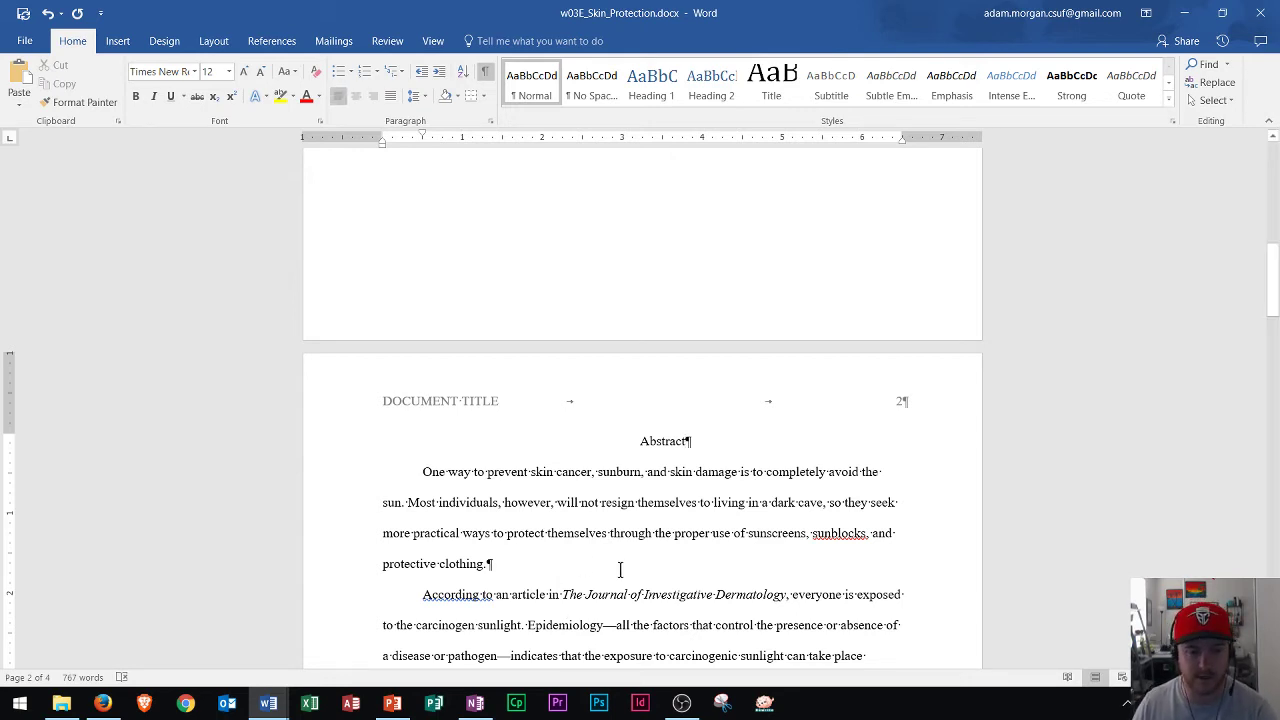
scroll(477, 366, "down", 1)
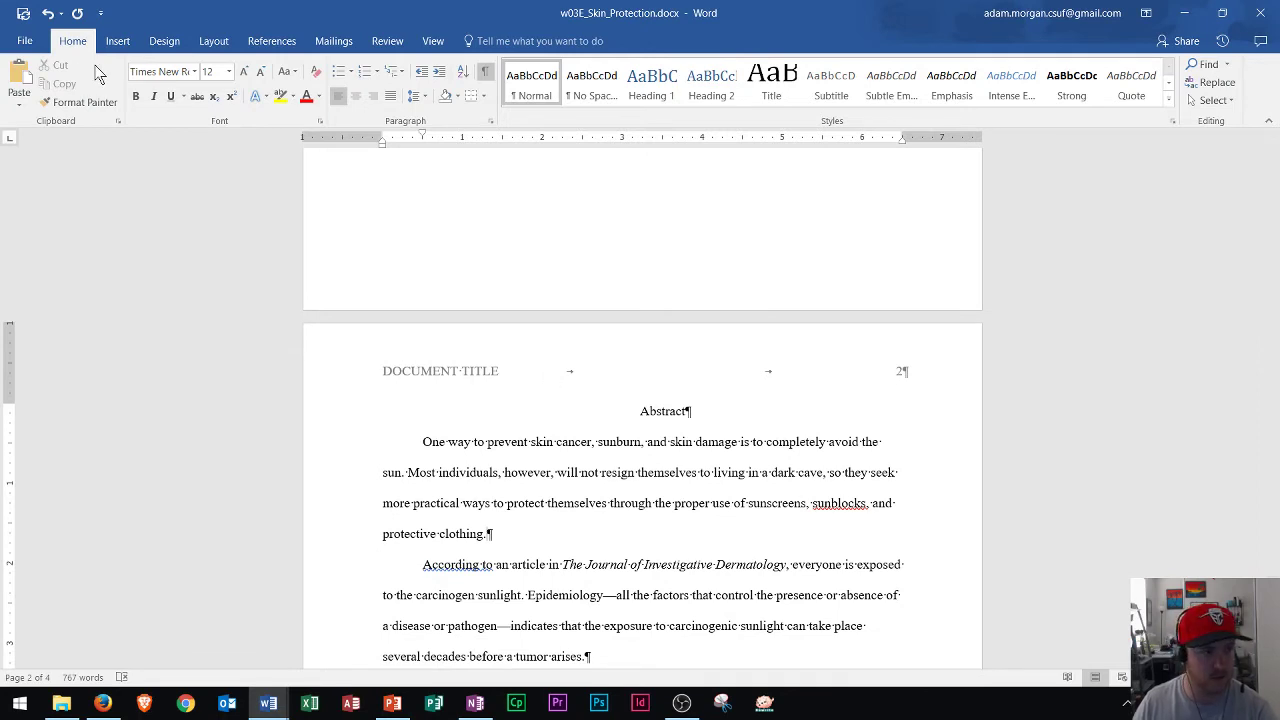
left_click(118, 42)
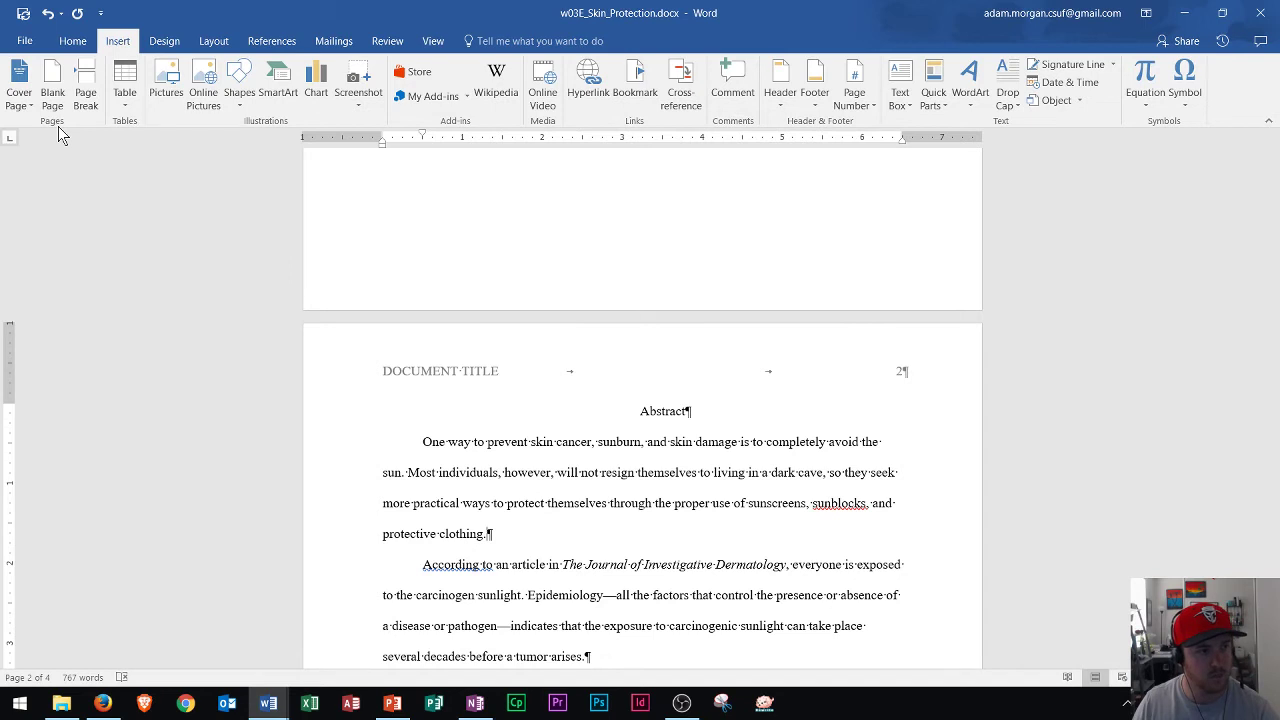
left_click(86, 97)
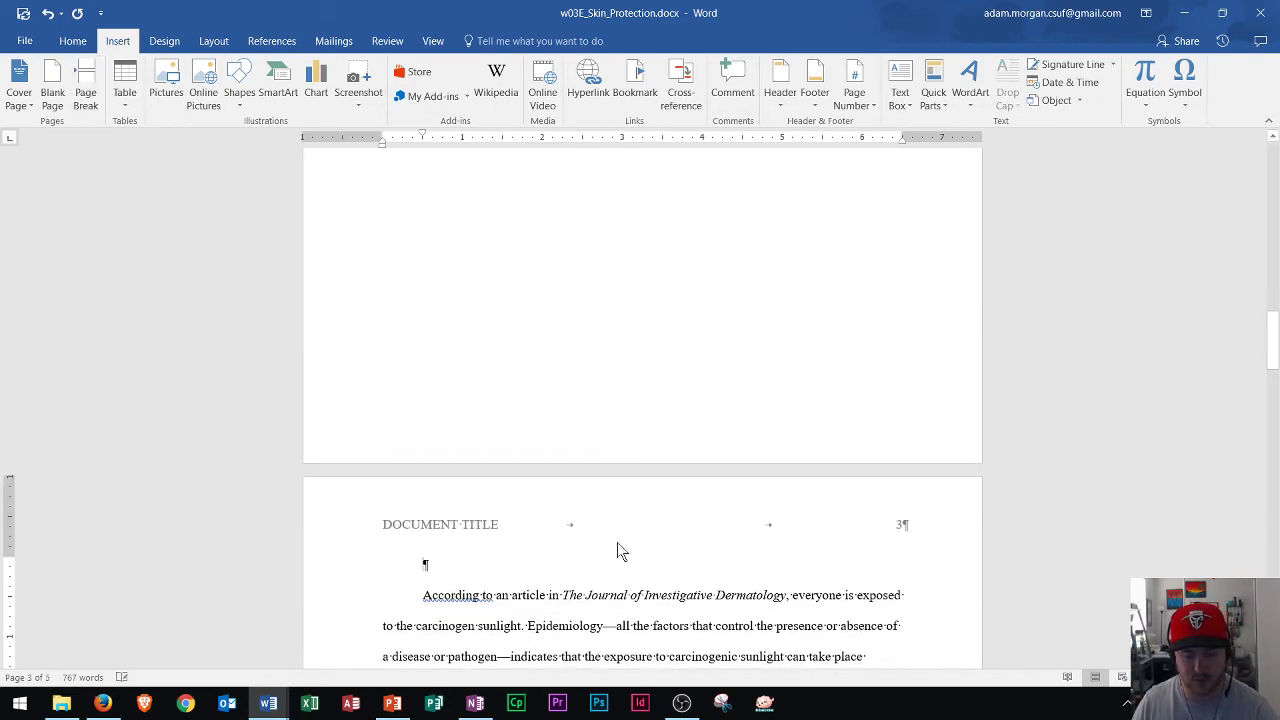
scroll(505, 385, "up", 5)
scroll(508, 378, "up", 3)
scroll(634, 334, "down", 12)
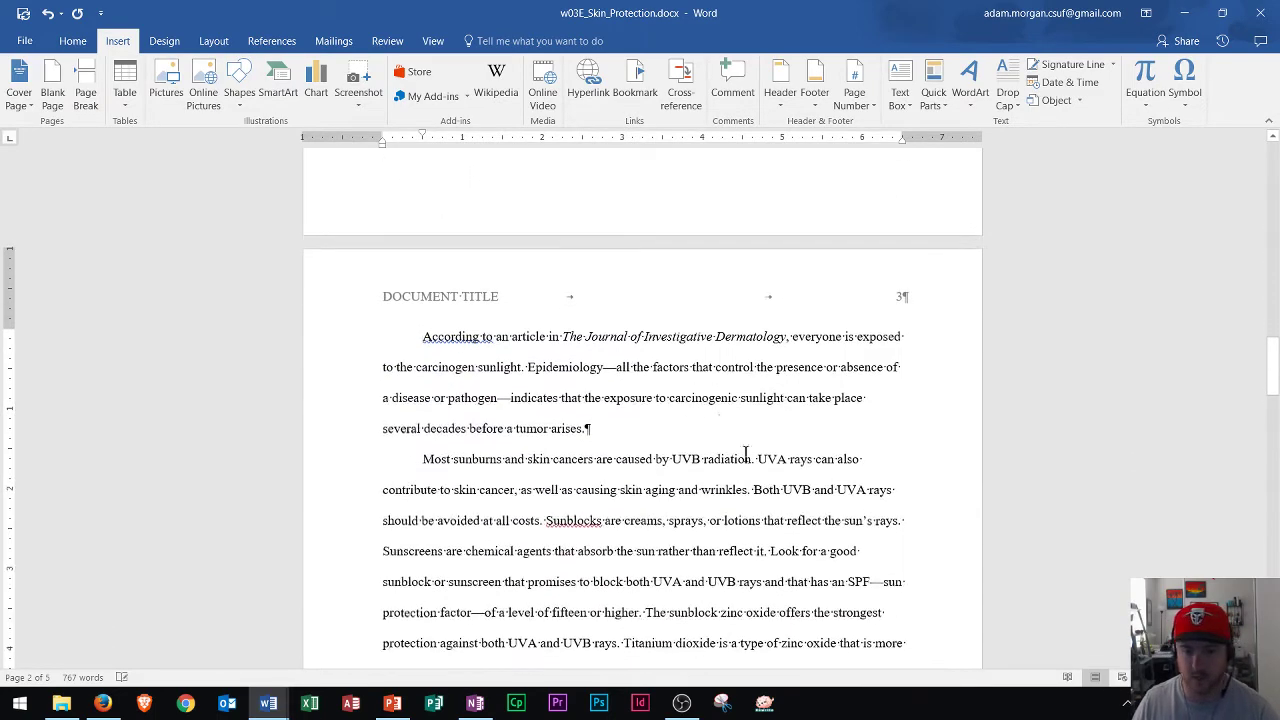
scroll(690, 395, "down", 1)
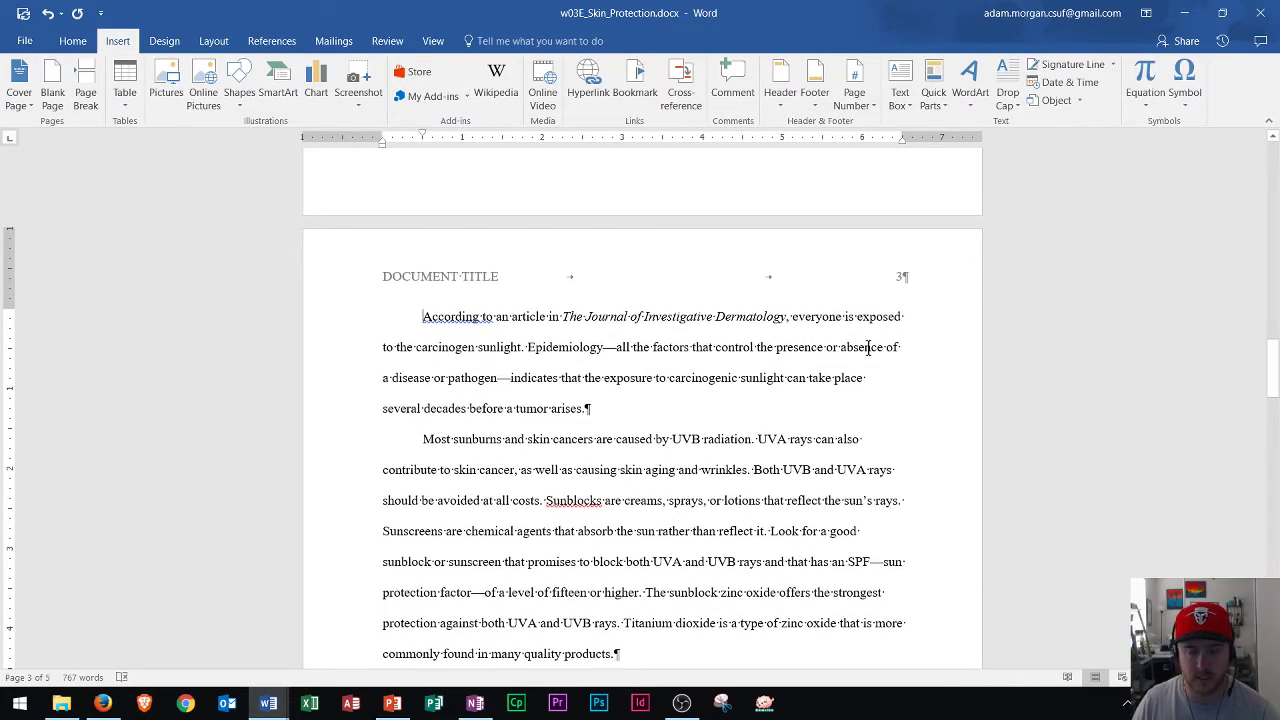
Add the centered lines "Document Title" and "Section" above the first paragraph on page 3
key("Return")
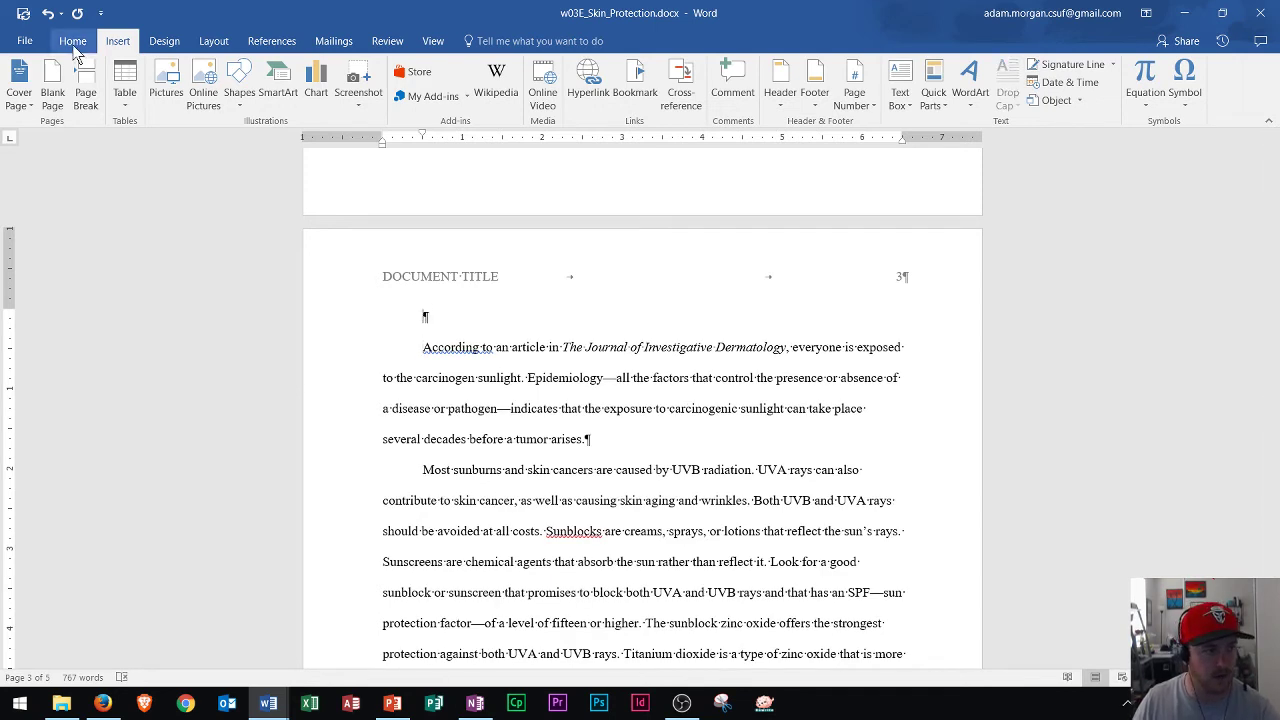
left_click(74, 46)
left_click(356, 97)
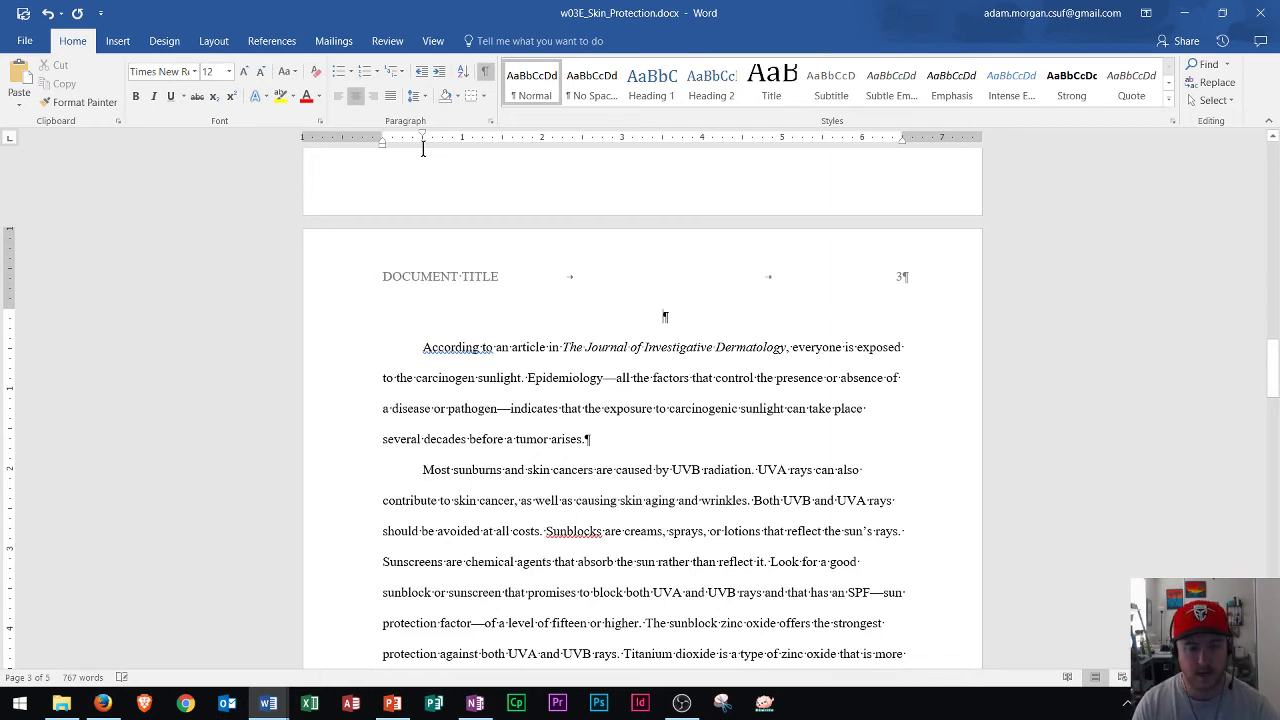
type("Document")
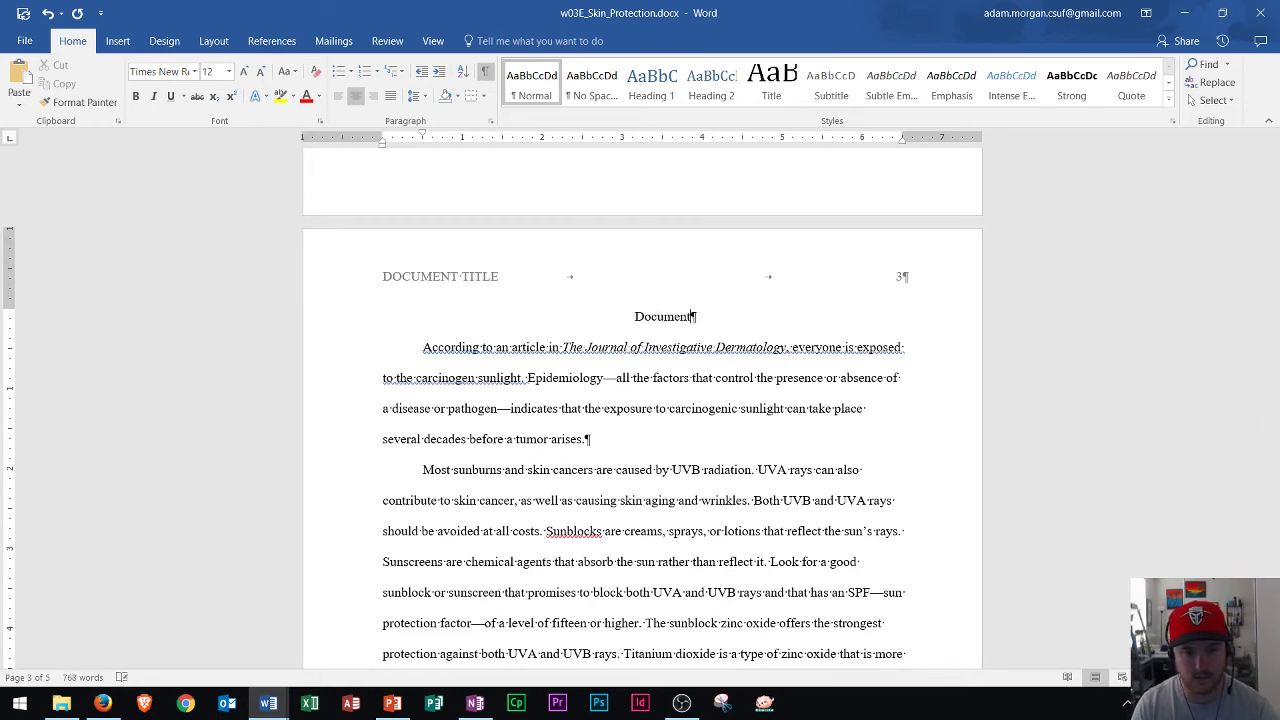
type(" Title")
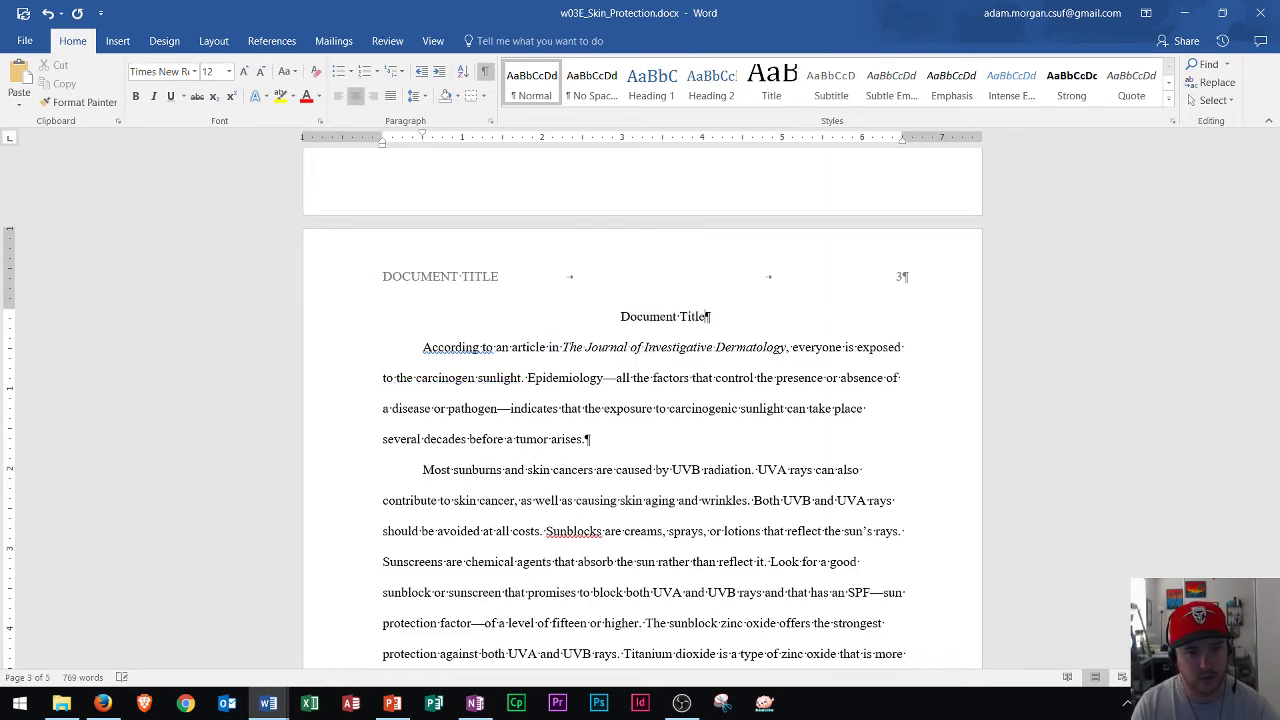
key("Return")
type("Section")
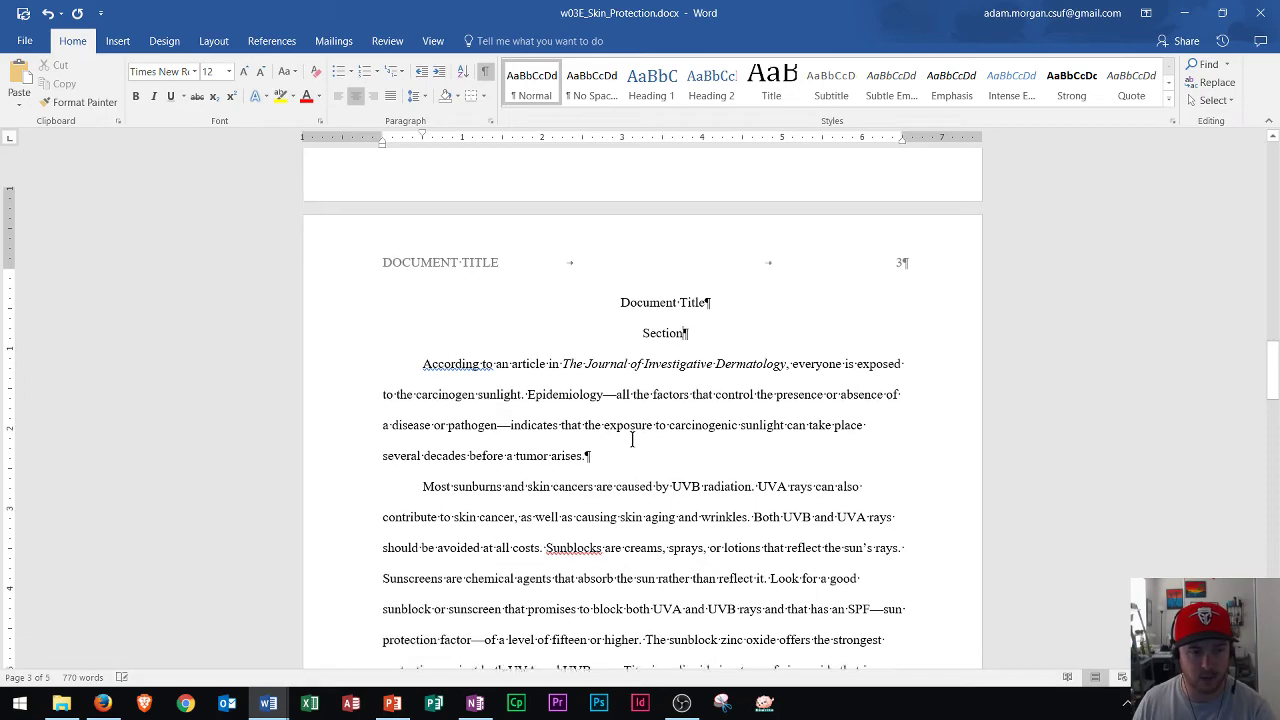
Add a blank page after the last paragraph of the document on page 5
scroll(703, 480, "down", 1)
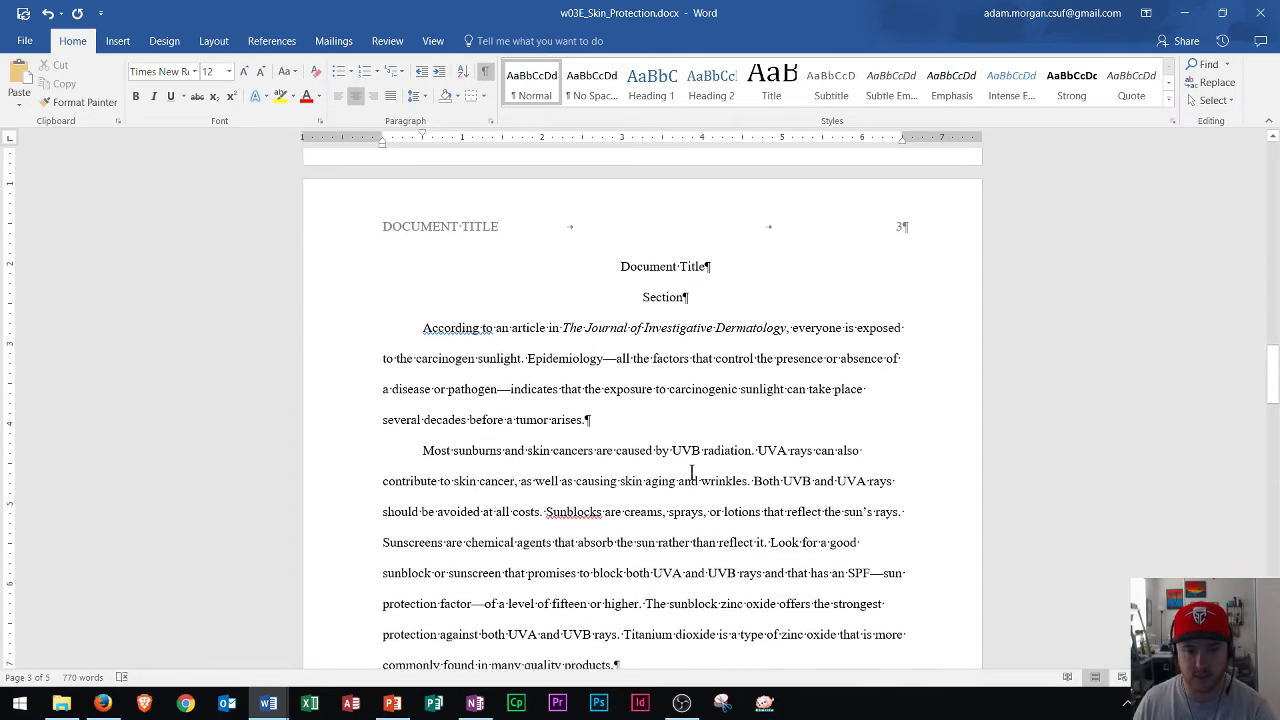
scroll(667, 380, "down", 20)
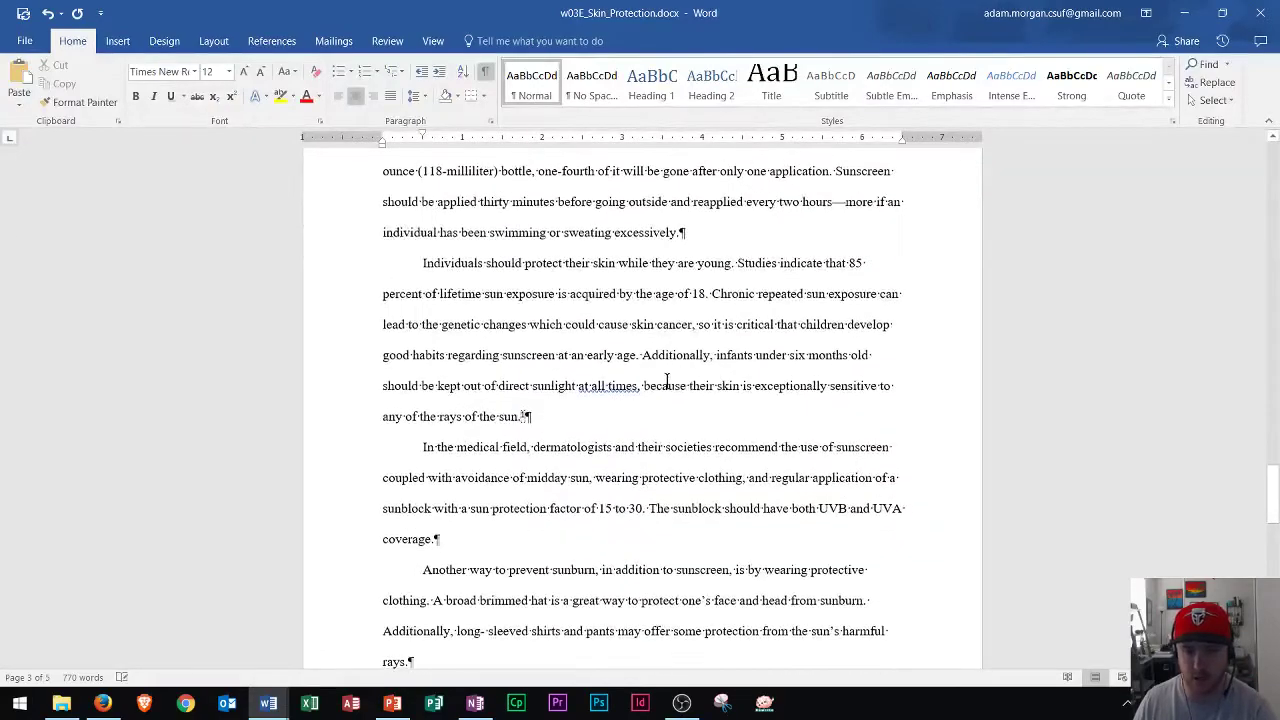
scroll(697, 370, "up", 6)
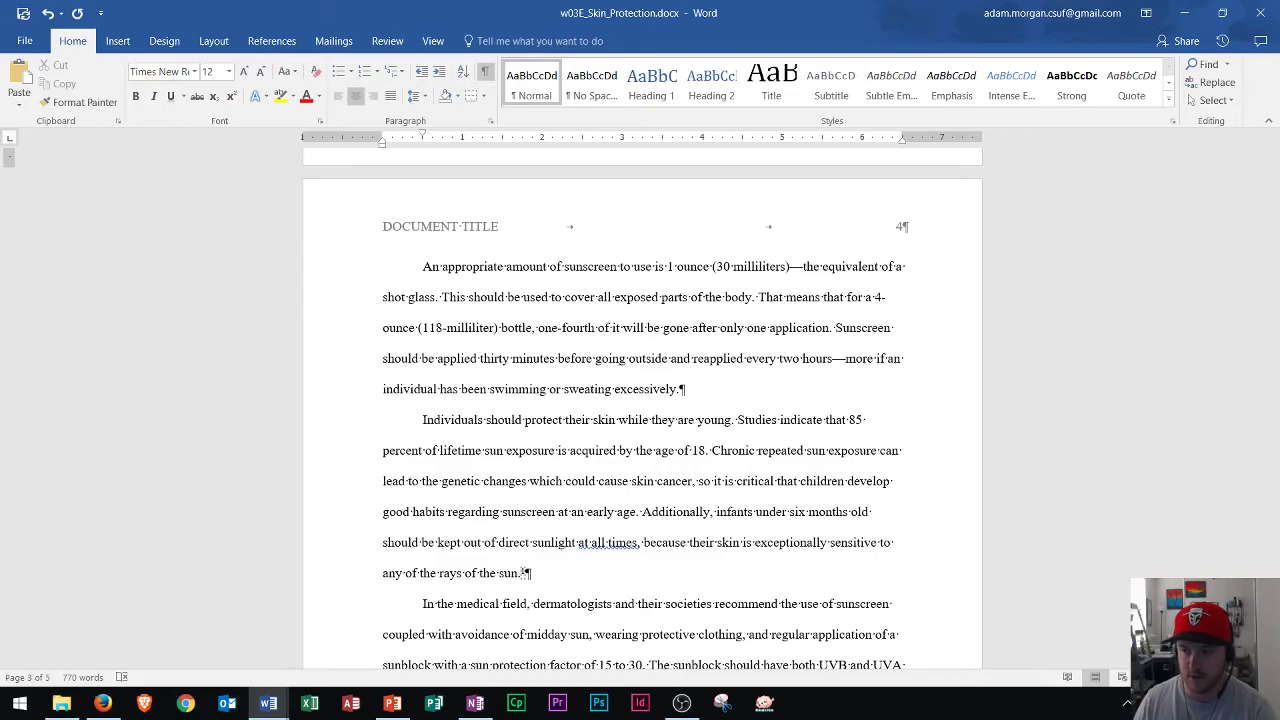
scroll(769, 471, "down", 10)
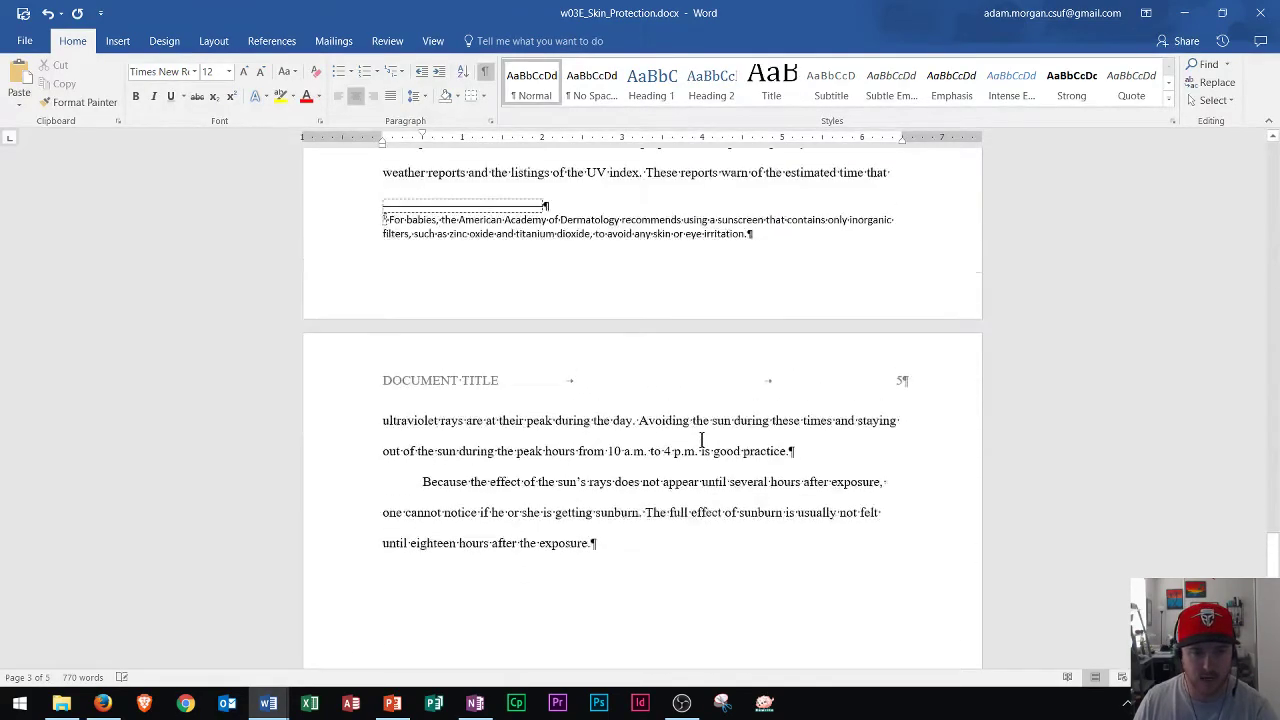
scroll(703, 439, "up", 5)
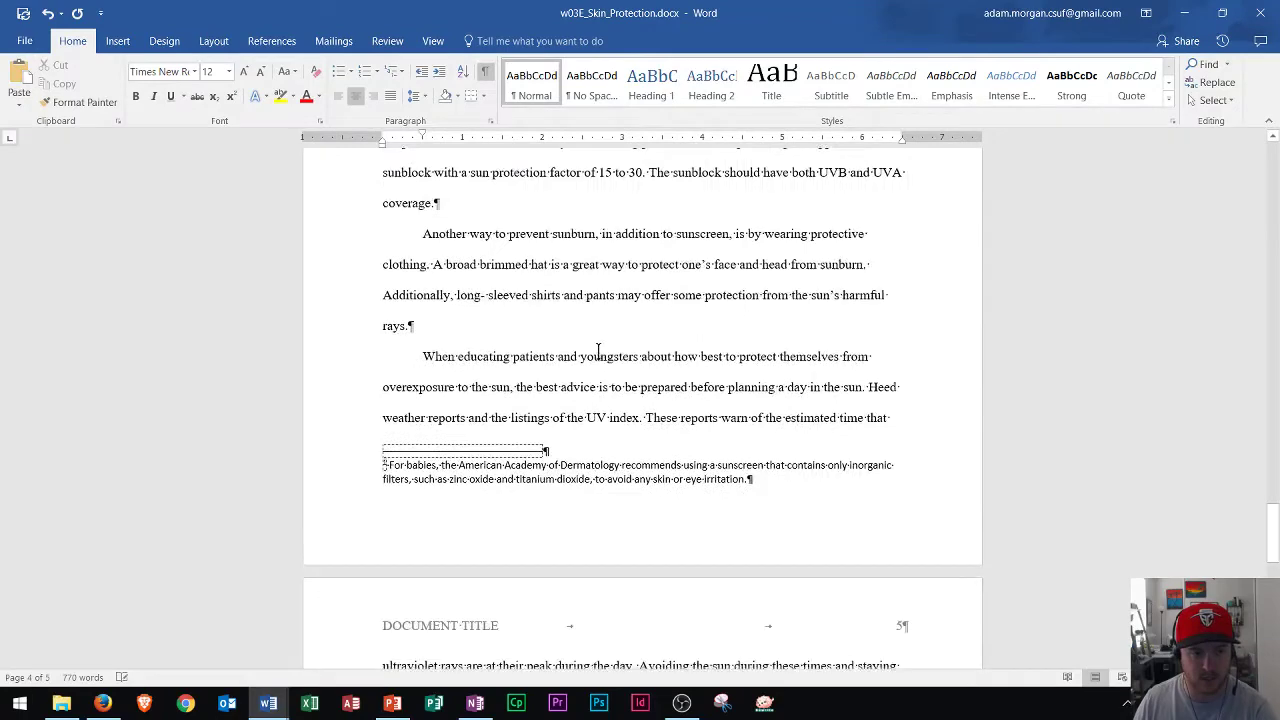
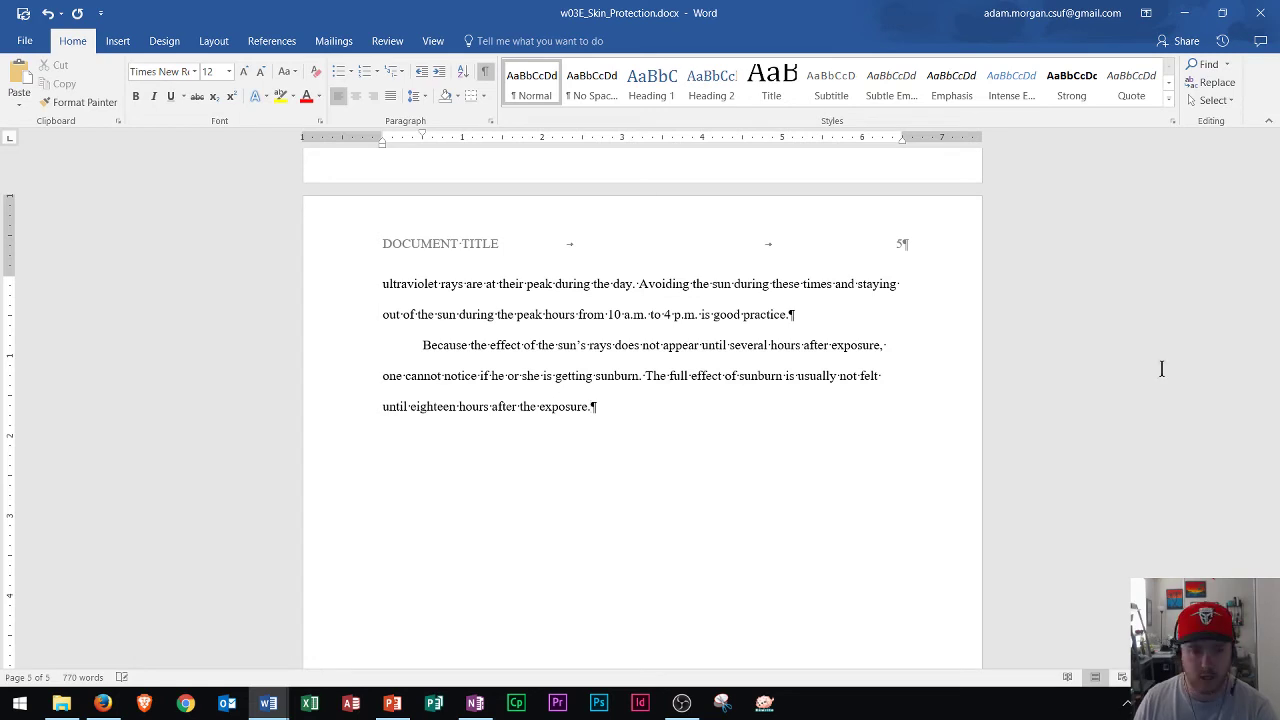
left_click(115, 41)
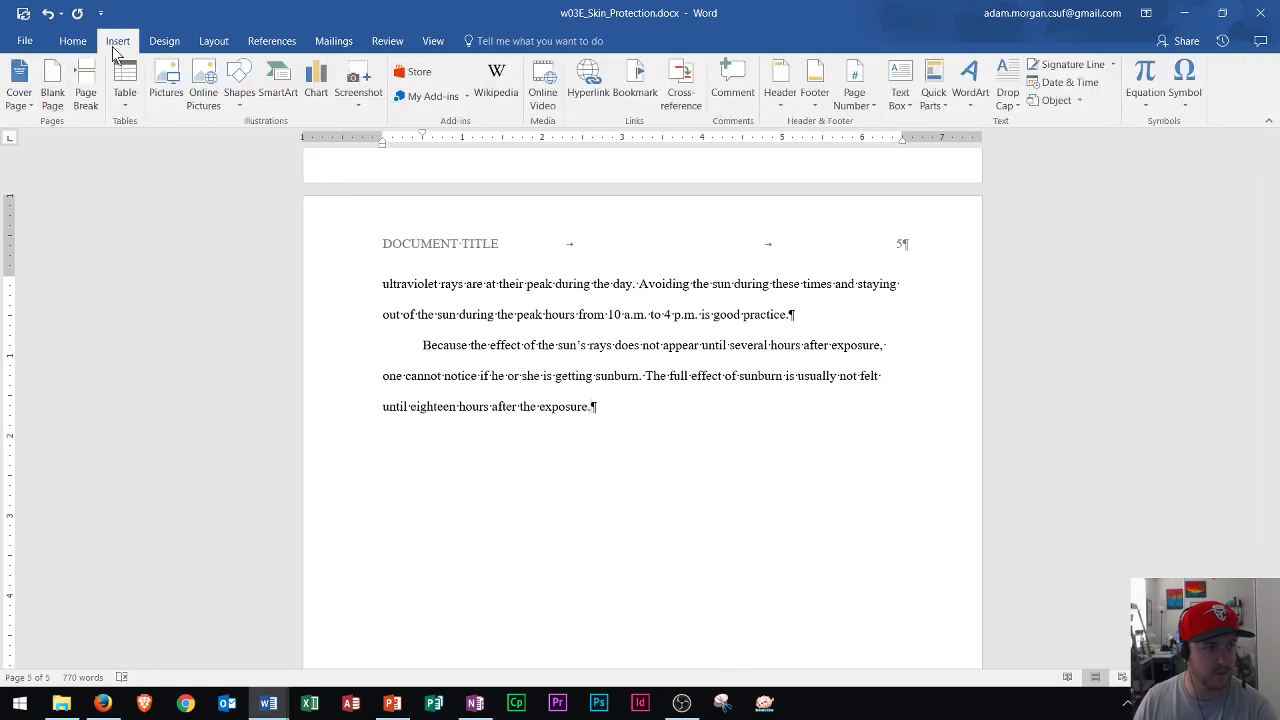
left_click(56, 111)
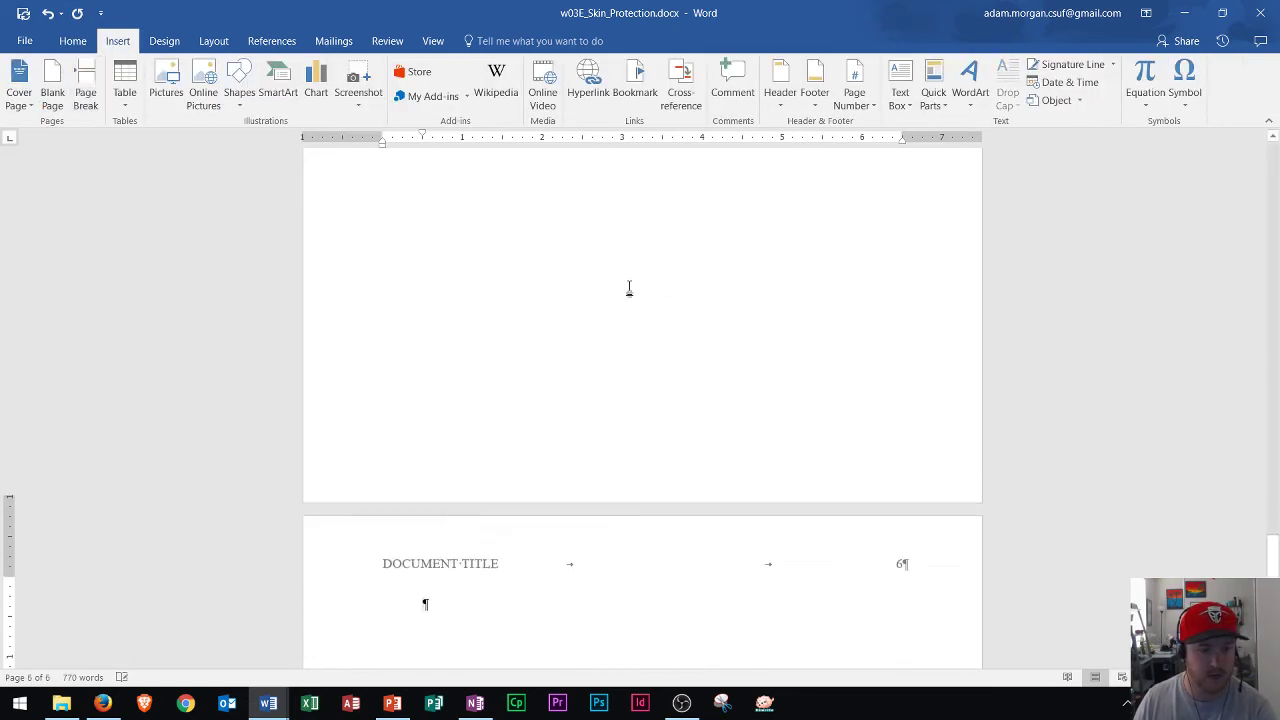
Insert the built-in Works Cited bibliography on the empty page 6 and select the word "Sunburn" in its first entry
left_click(258, 43)
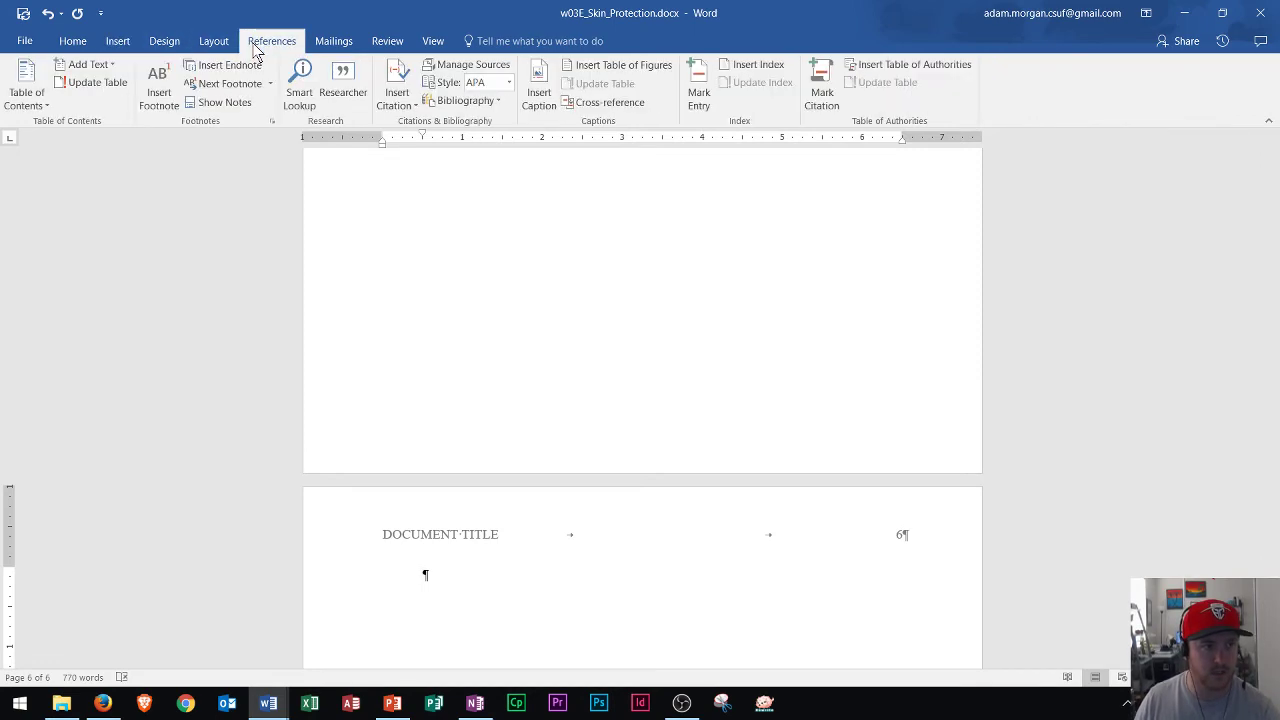
left_click(455, 66)
left_click(1124, 236)
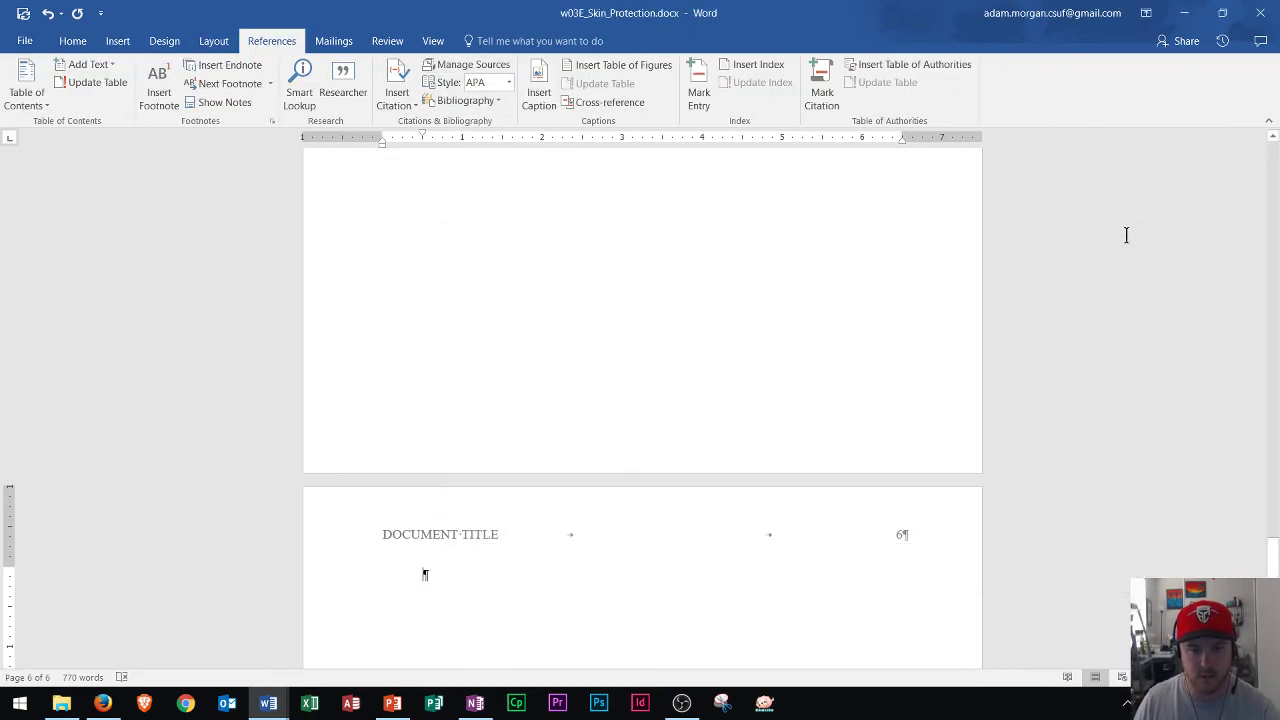
left_click(397, 98)
left_click(452, 101)
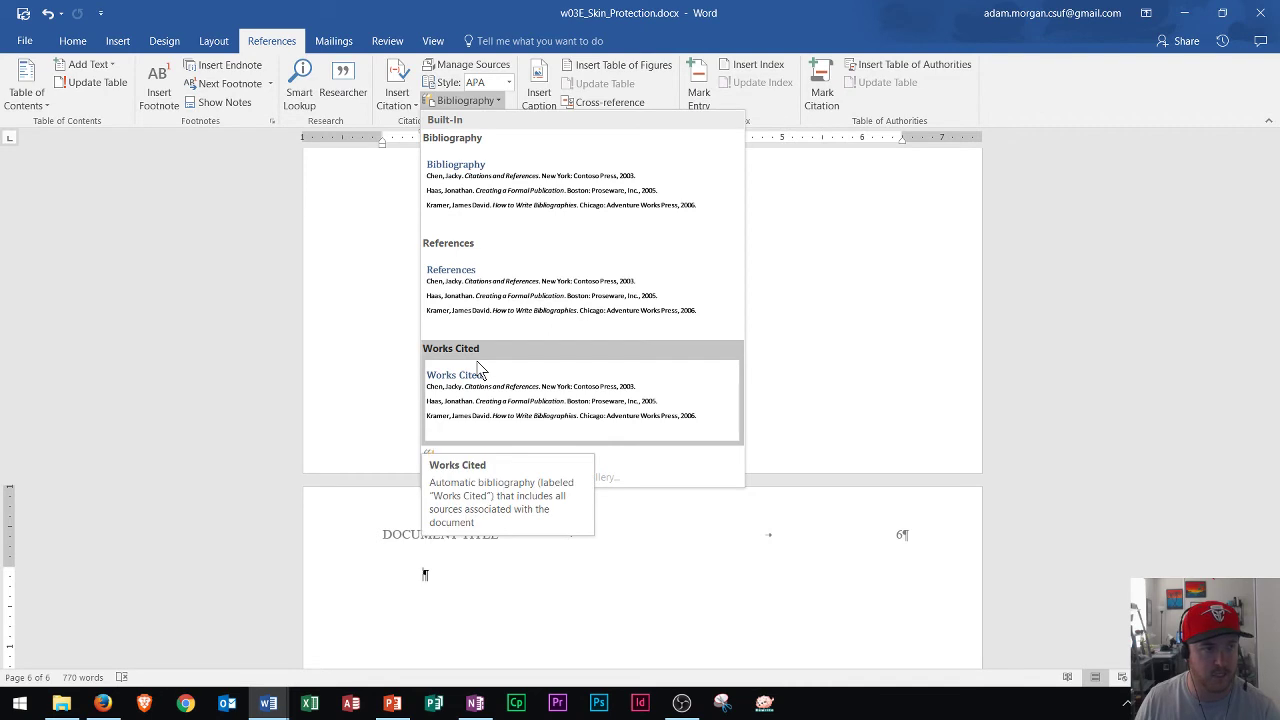
left_click(283, 55)
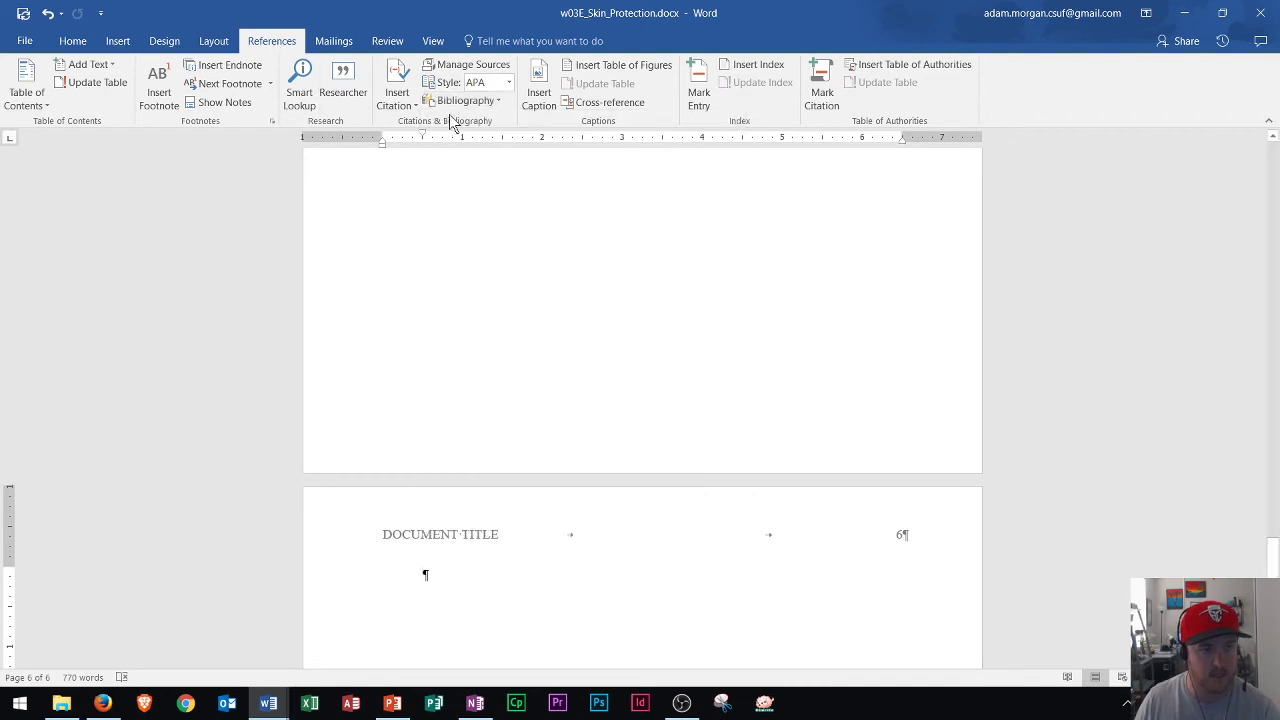
left_click(497, 104)
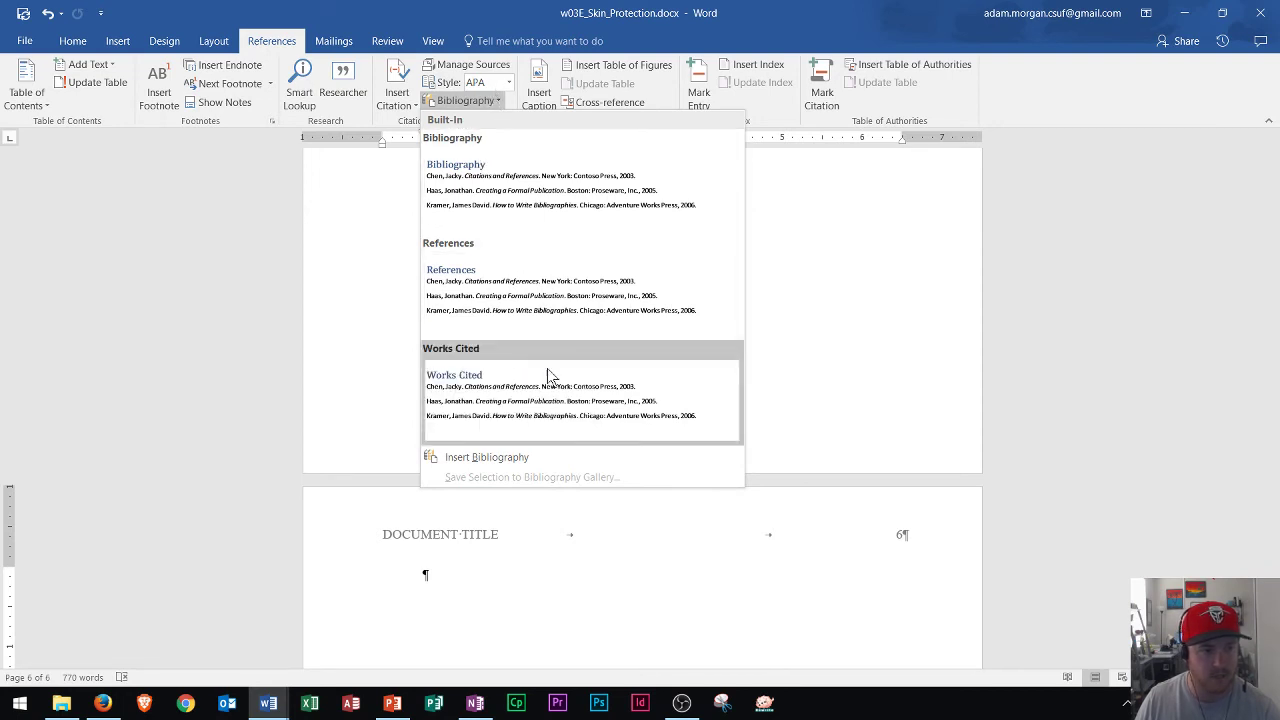
left_click(525, 390)
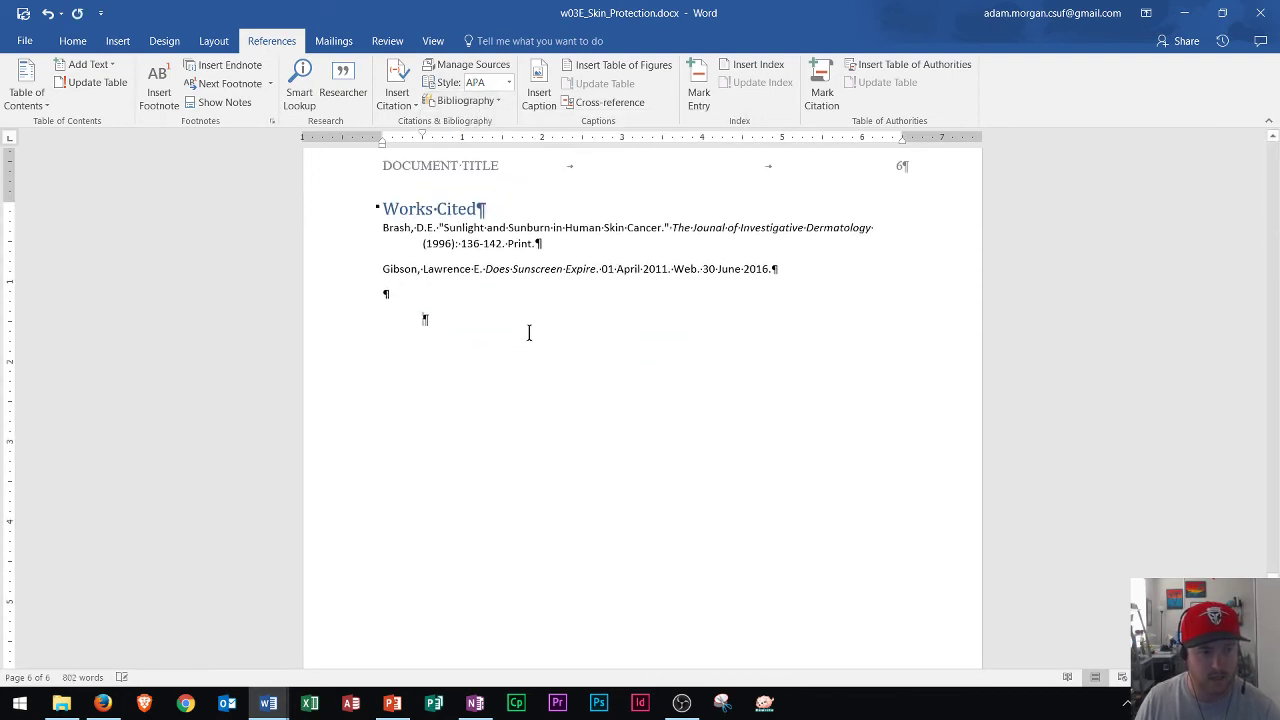
scroll(500, 310, "up", 1)
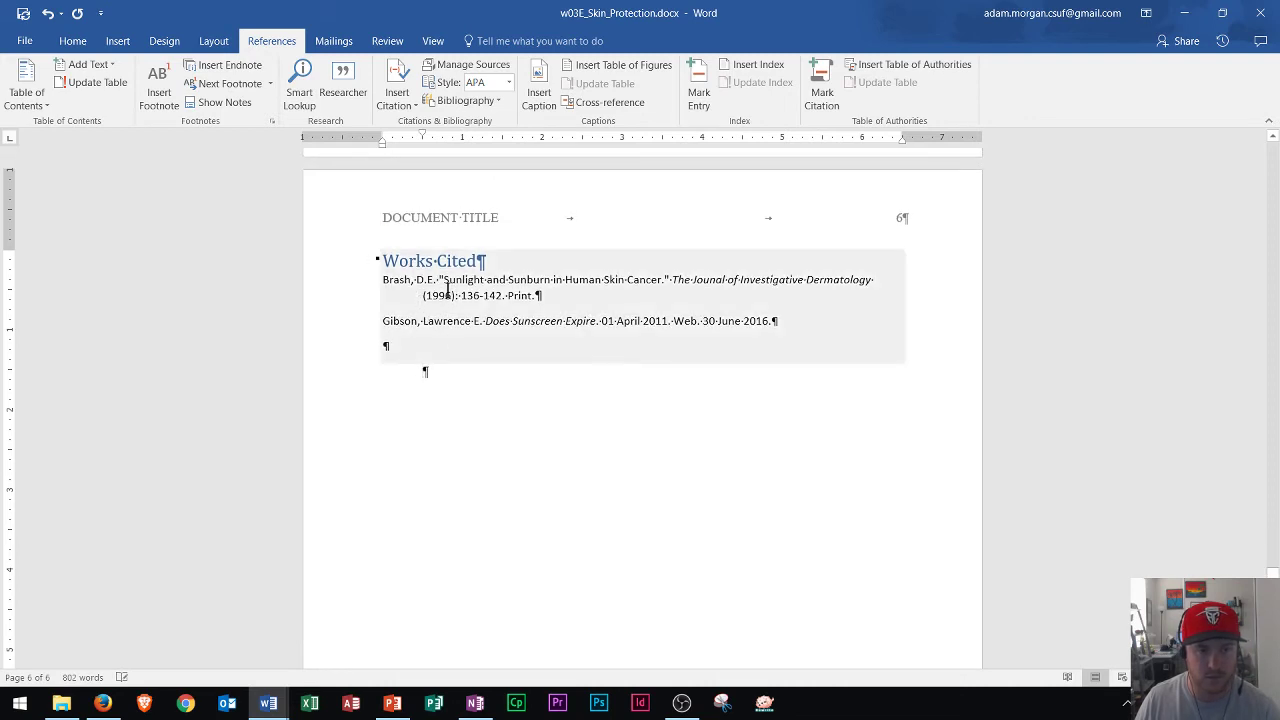
double_click(521, 285)
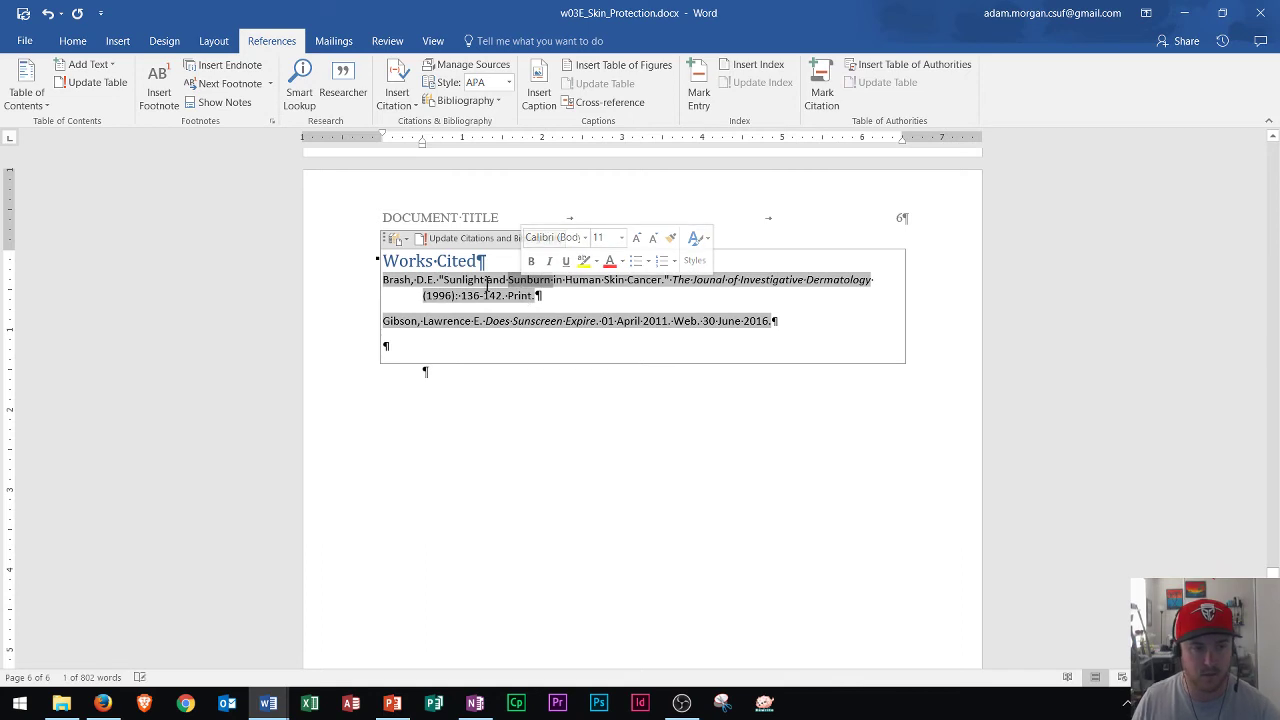
Set the text of the whole document, including the inserted bibliography, to Times New Roman 12 pt
key("ctrl+a")
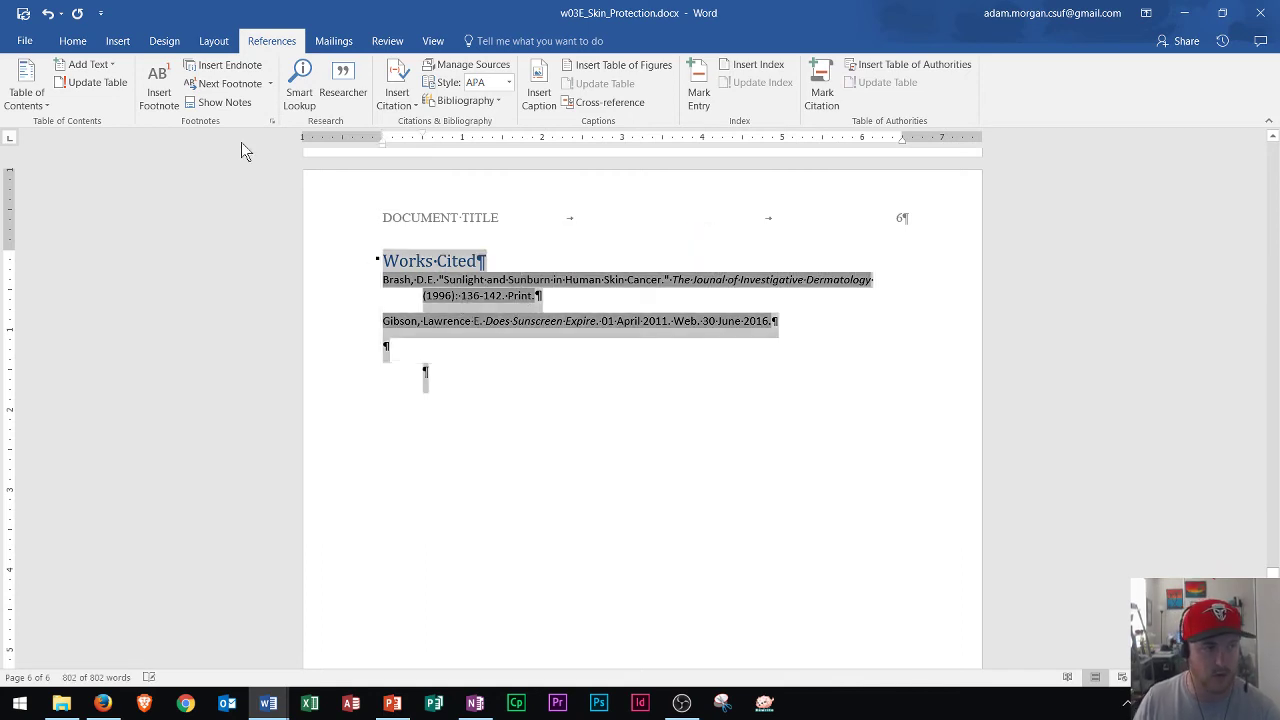
left_click(86, 44)
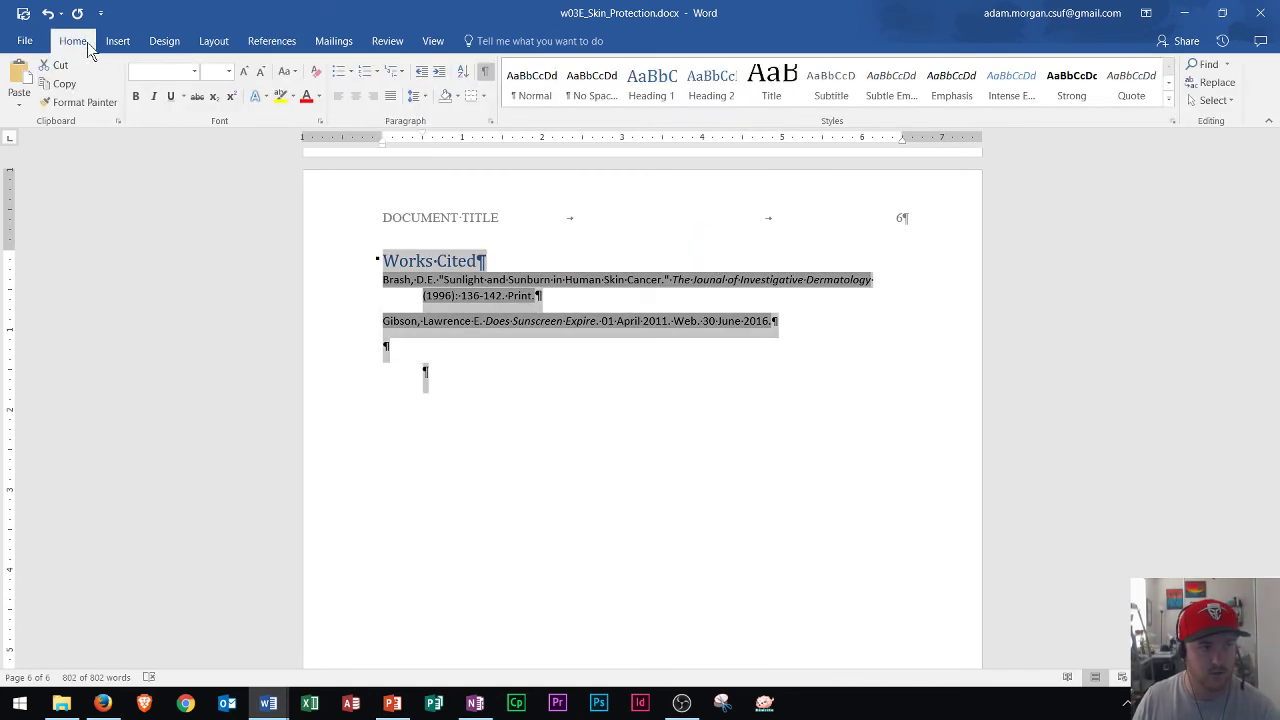
left_click(195, 72)
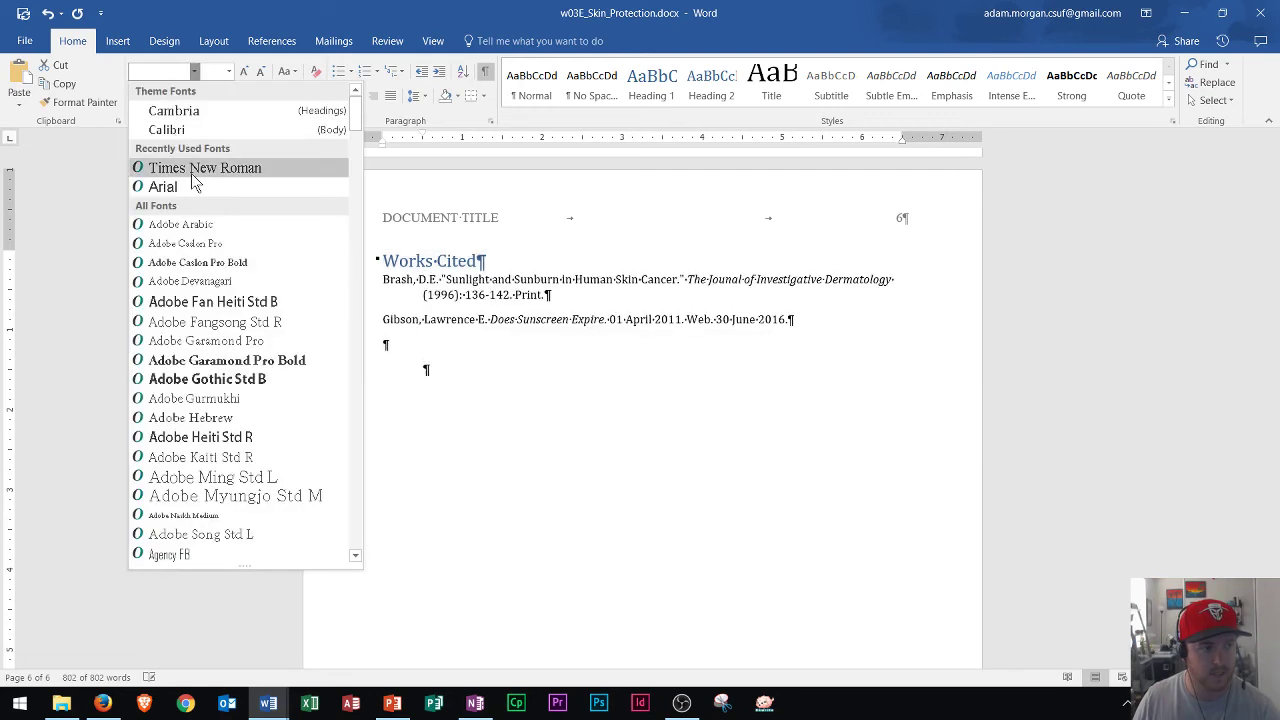
left_click(235, 167)
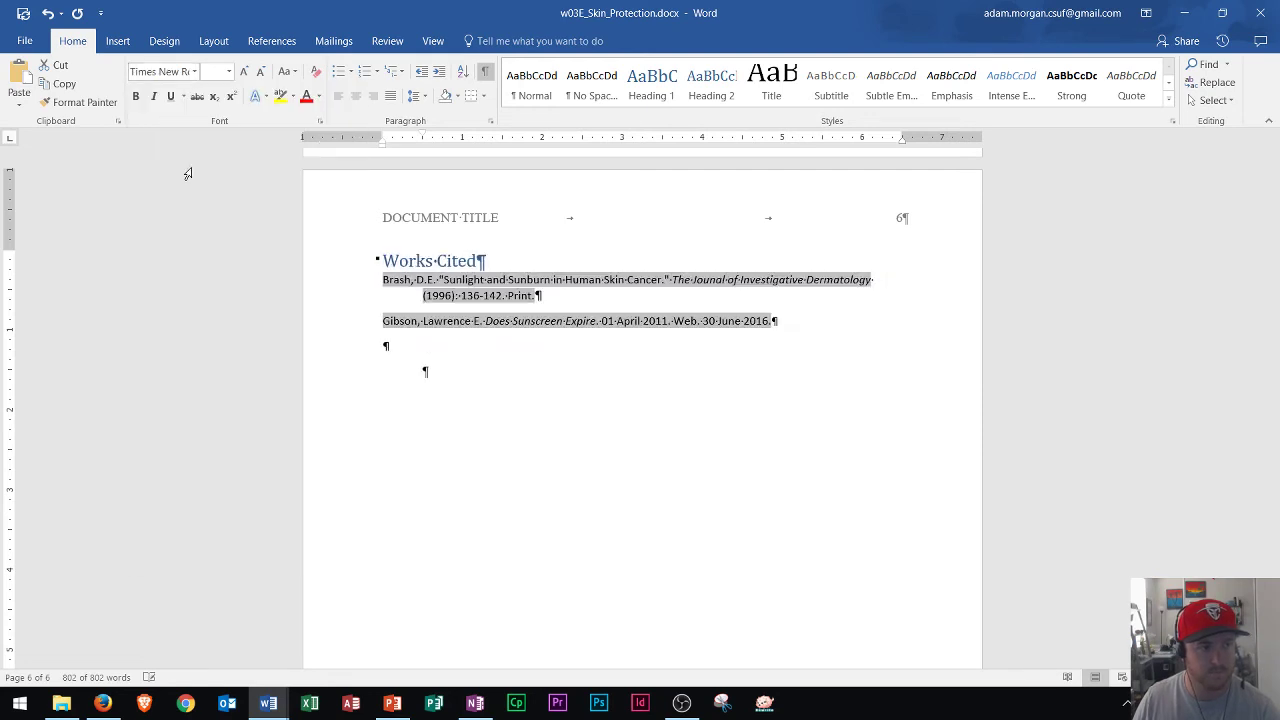
left_click(229, 72)
left_click(212, 154)
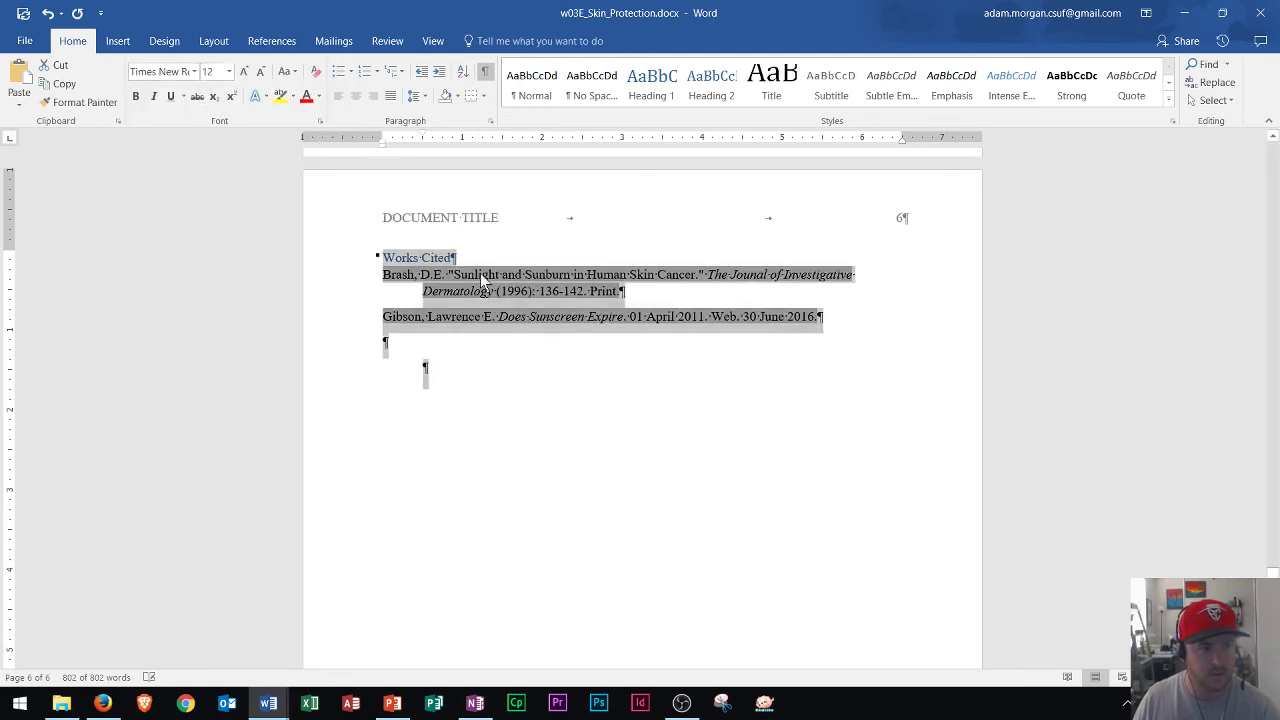
Apply the Normal style to the "Works Cited" heading on page 6 and center it
left_click(457, 258)
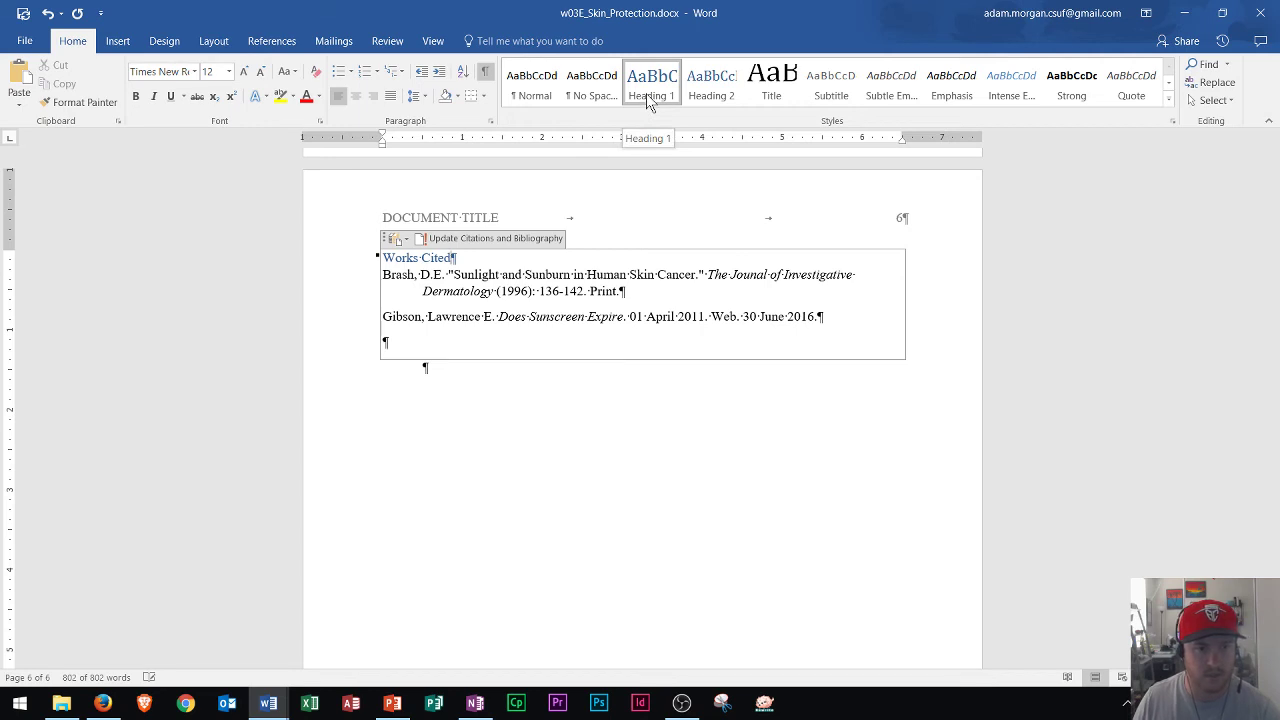
left_click(532, 88)
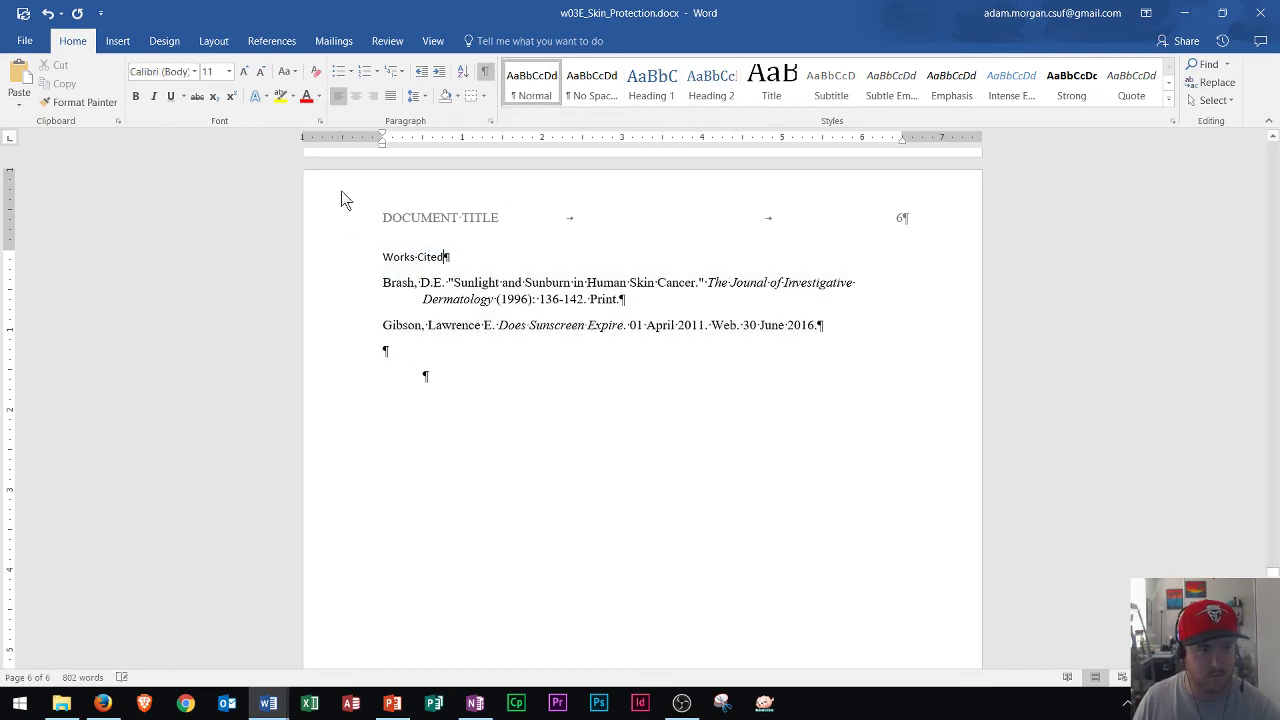
left_click(358, 100)
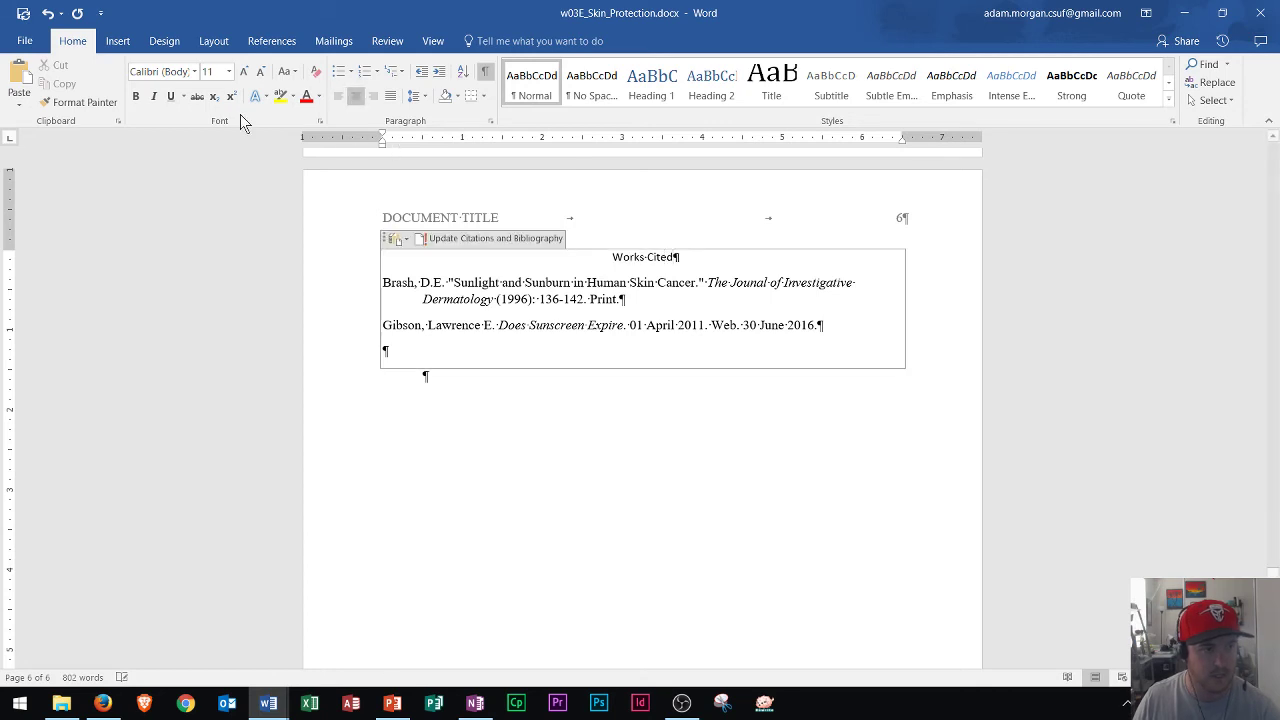
Set the font of the "Works Cited" heading to Times New Roman 12 pt
key("ctrl+a")
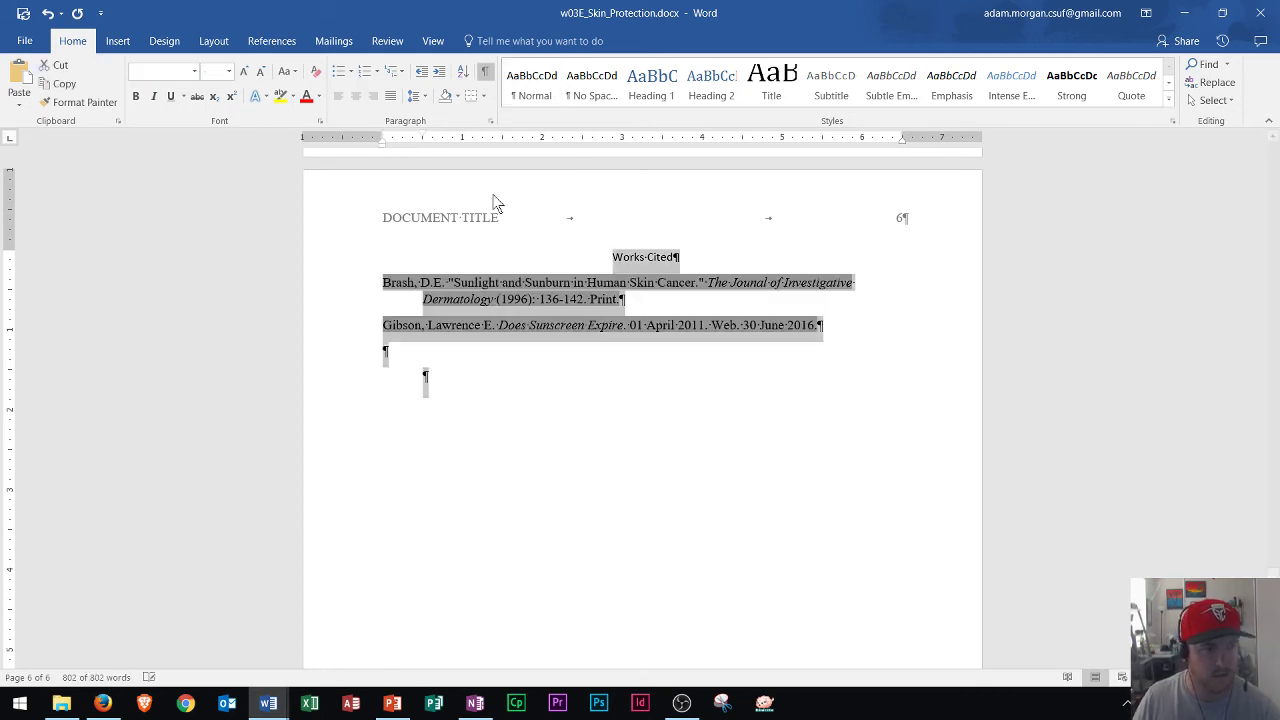
left_click(423, 371)
left_click_drag(676, 257, 617, 257)
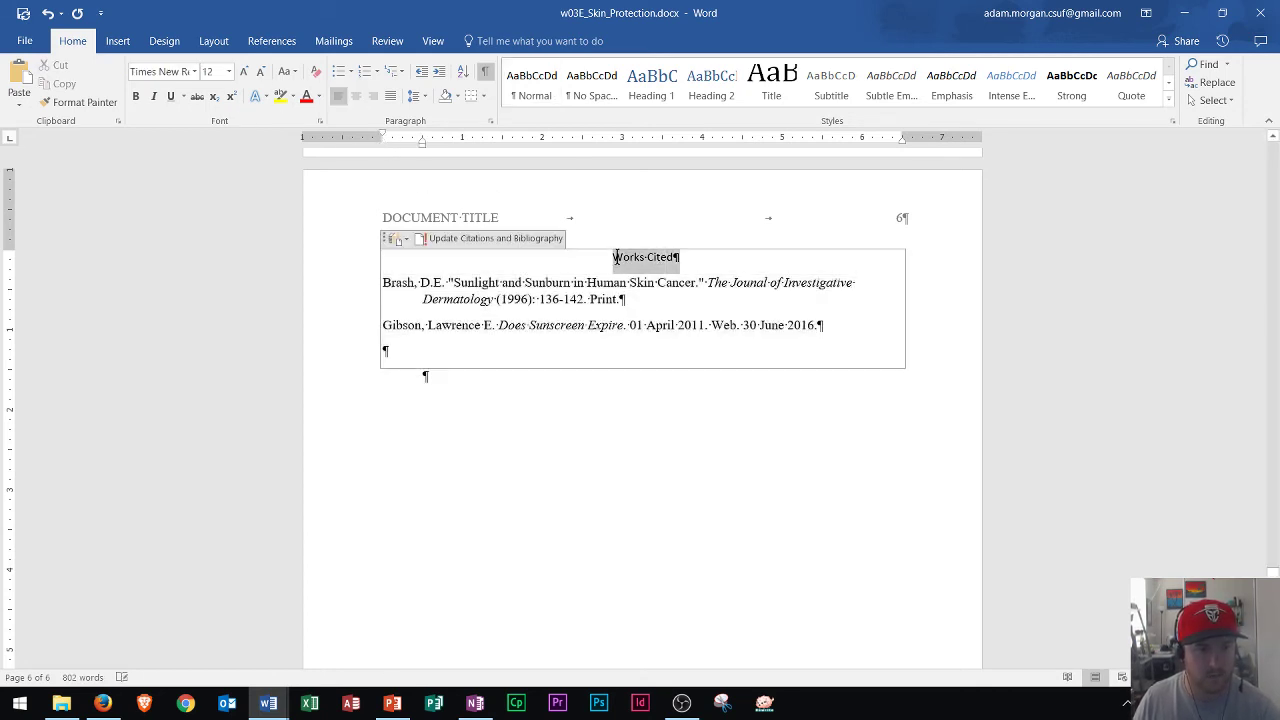
left_click(194, 71)
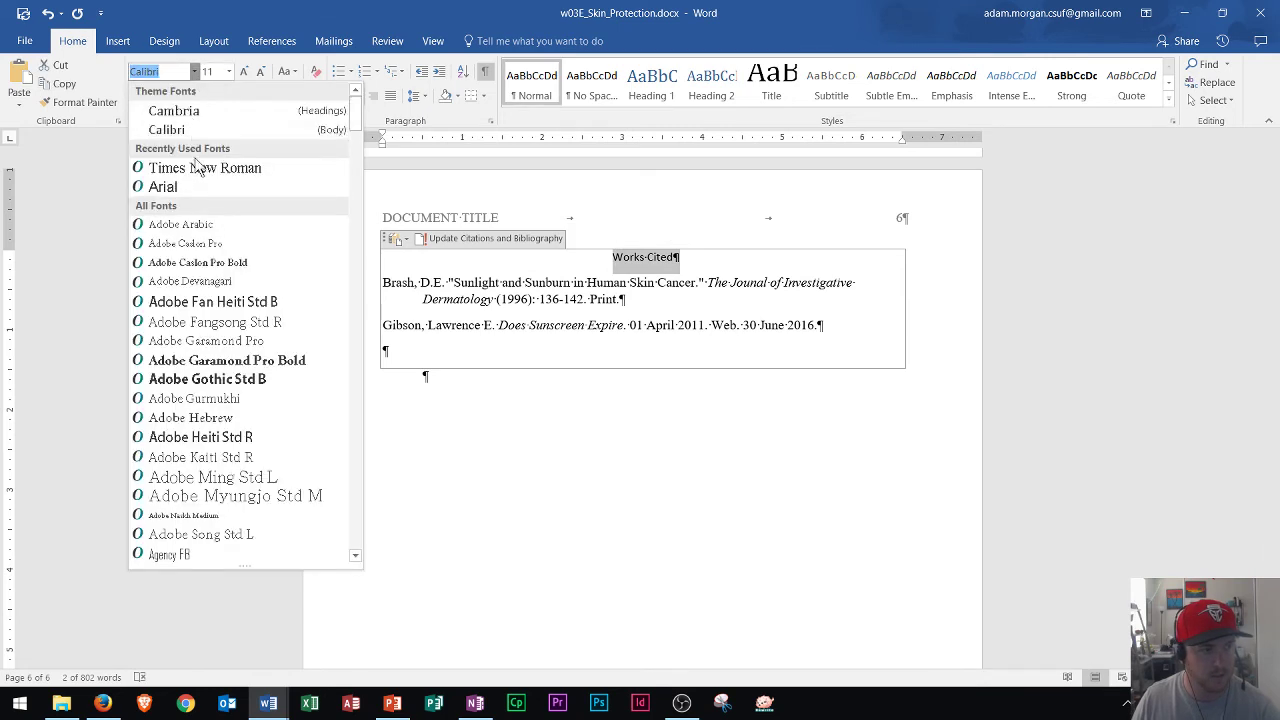
left_click(200, 167)
left_click(229, 71)
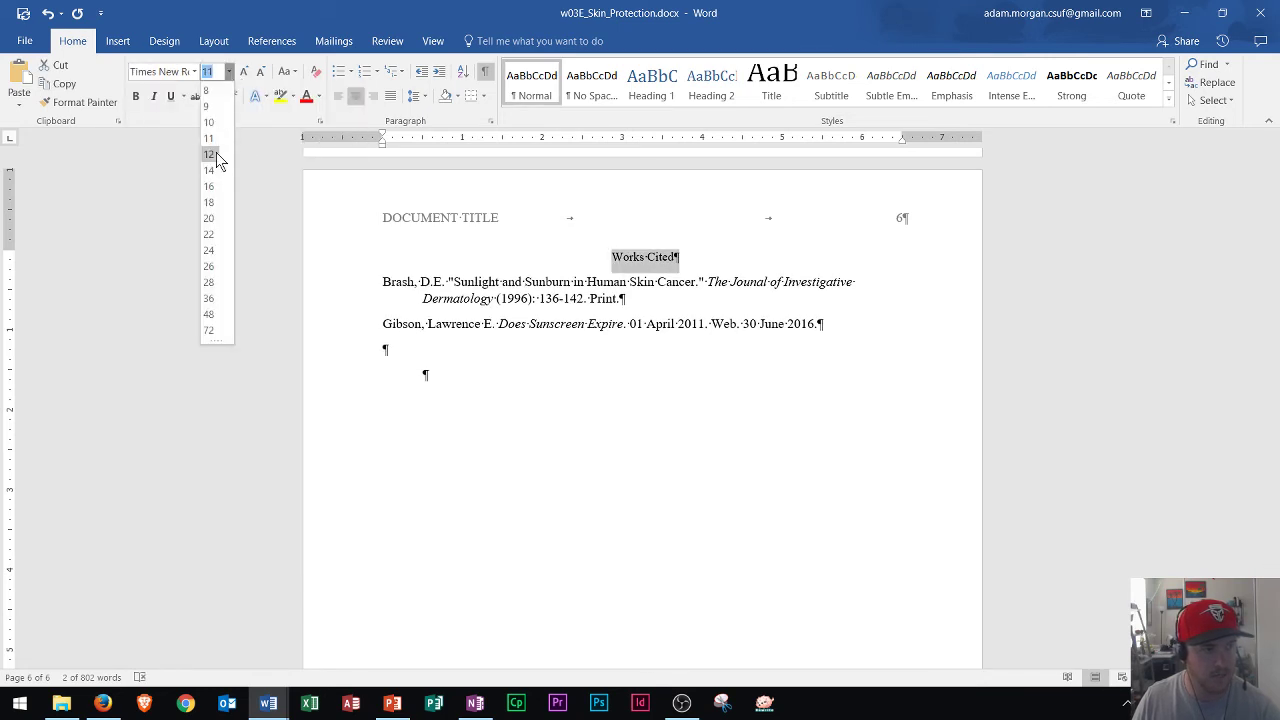
left_click(214, 157)
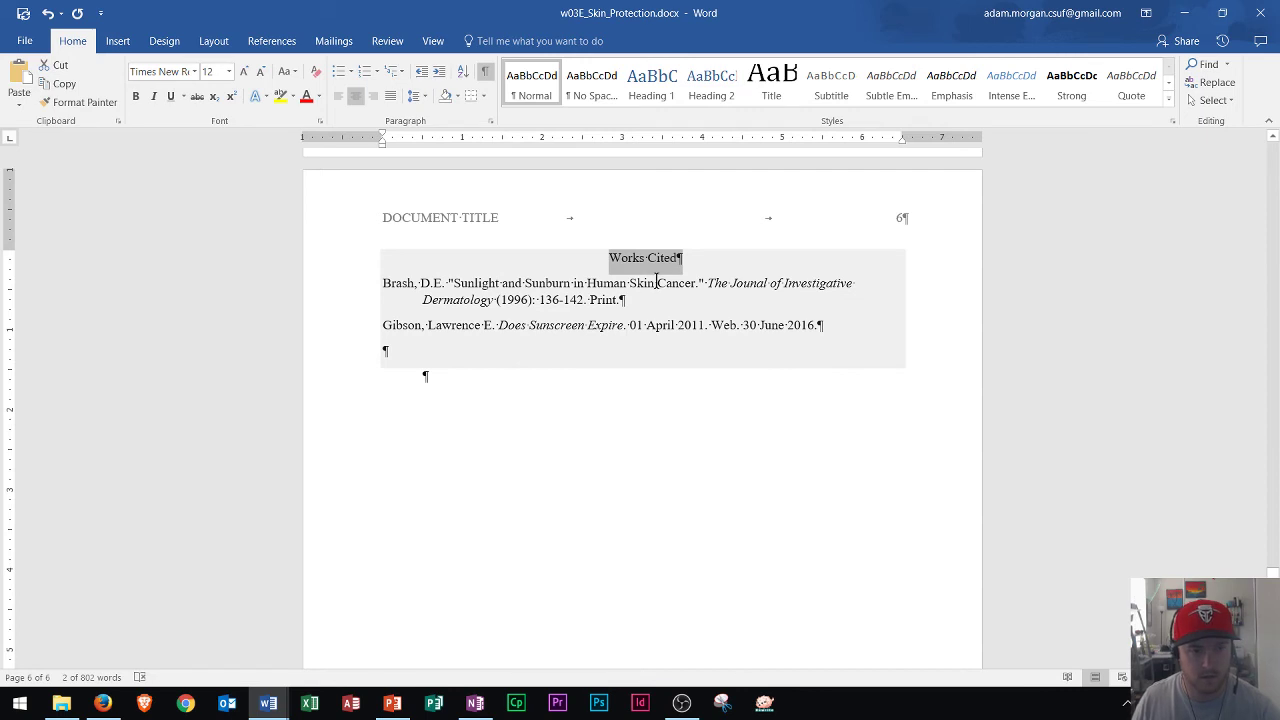
Apply 2.0 line spacing to the entire document, including the bibliography entries
key("ctrl+a")
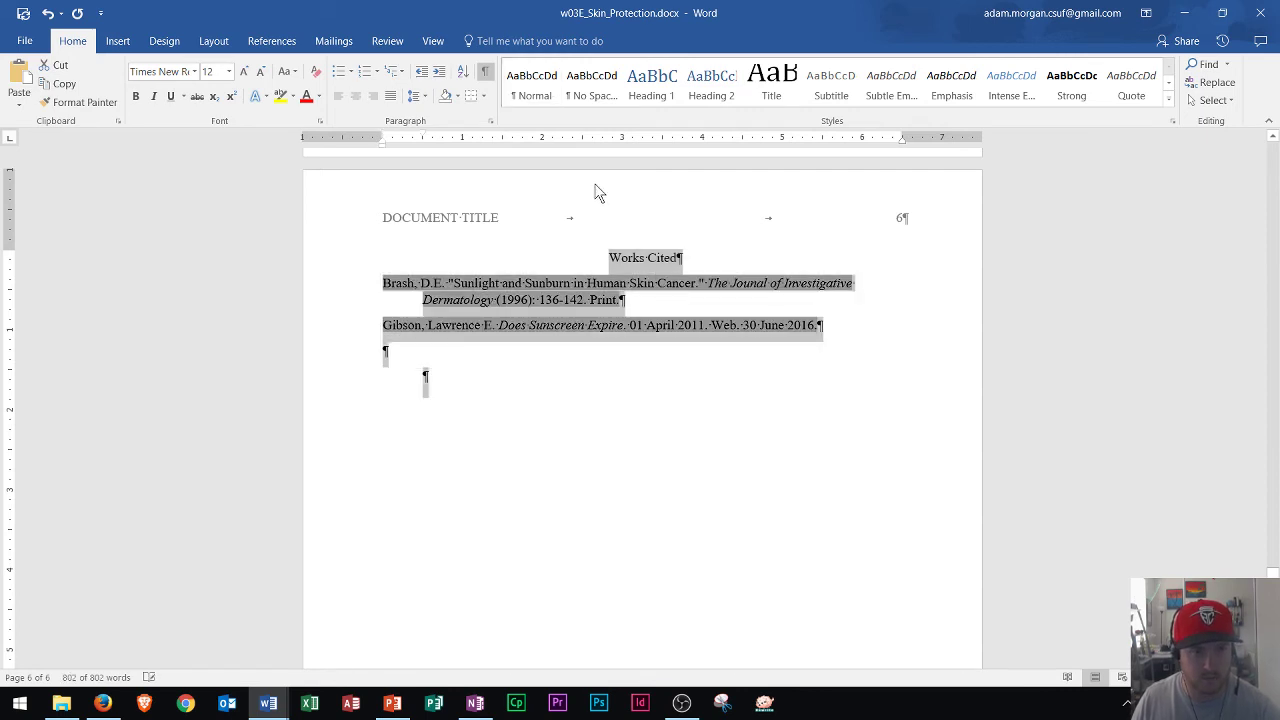
left_click(425, 96)
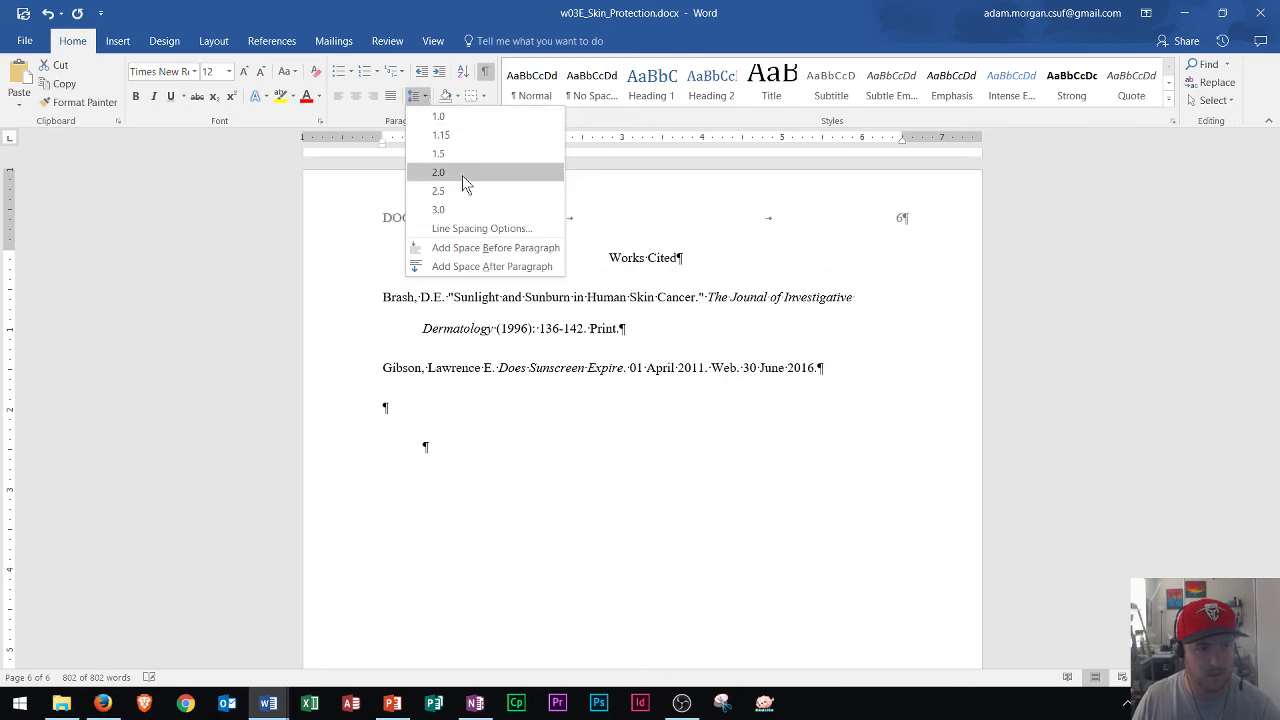
left_click(463, 180)
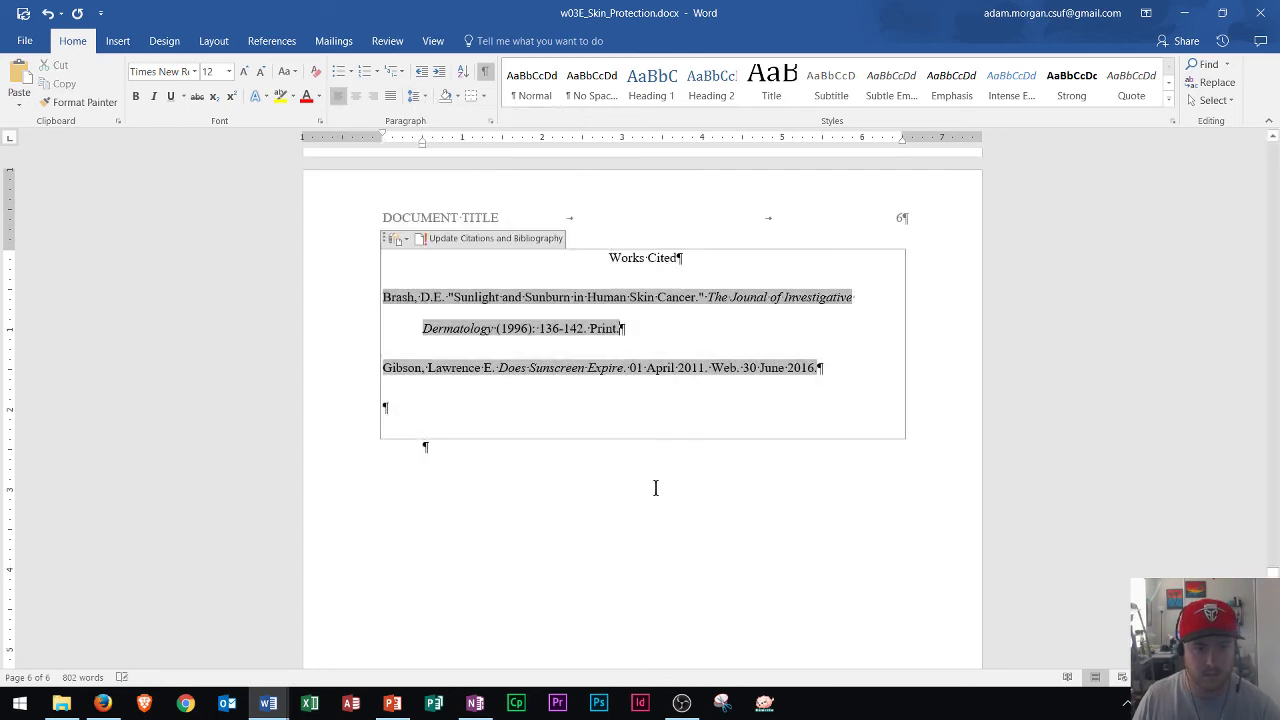
left_click(653, 487)
Review the formatted pages from the bibliography on page 6 back to the title page
scroll(643, 483, "up", 3)
scroll(641, 481, "up", 18)
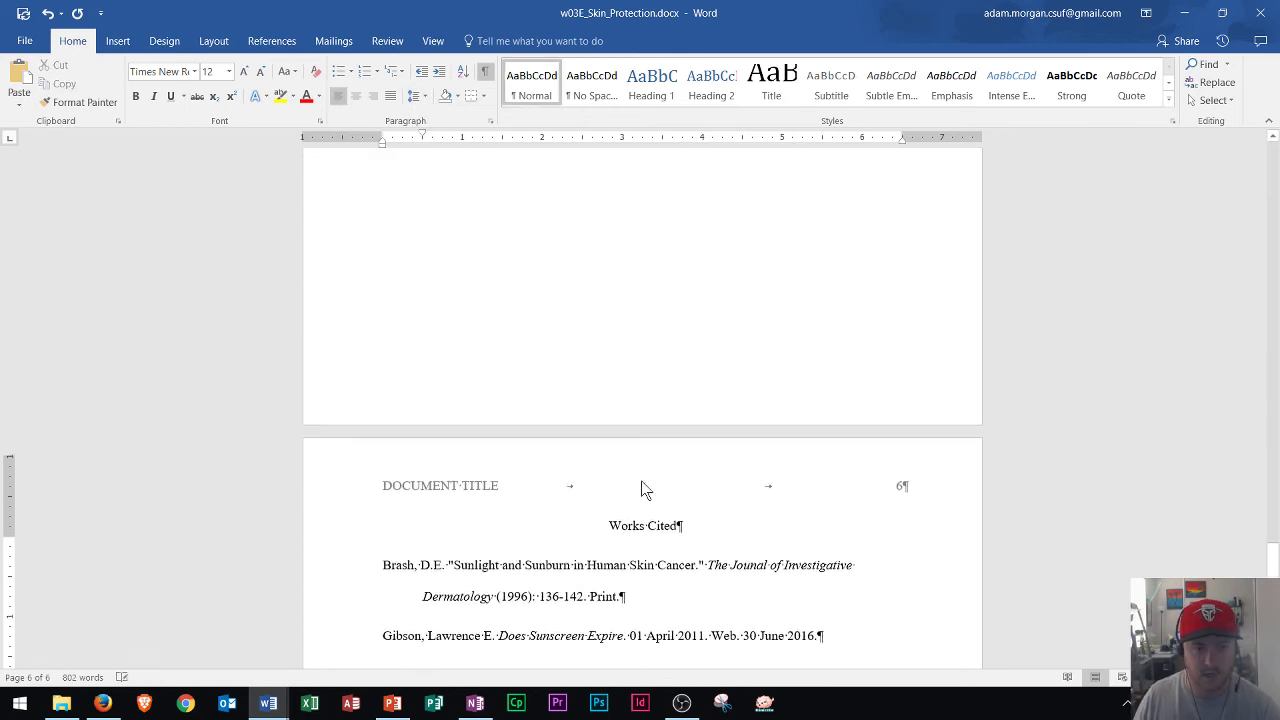
scroll(678, 457, "up", 20)
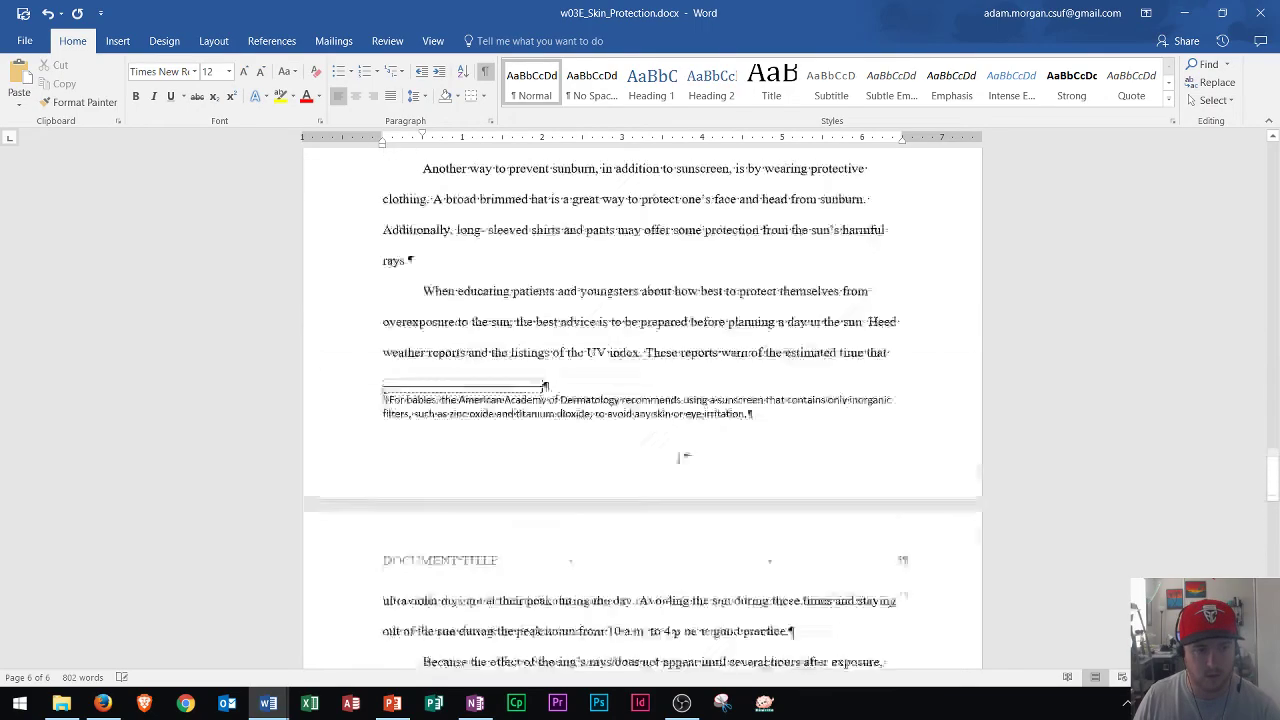
scroll(678, 457, "up", 20)
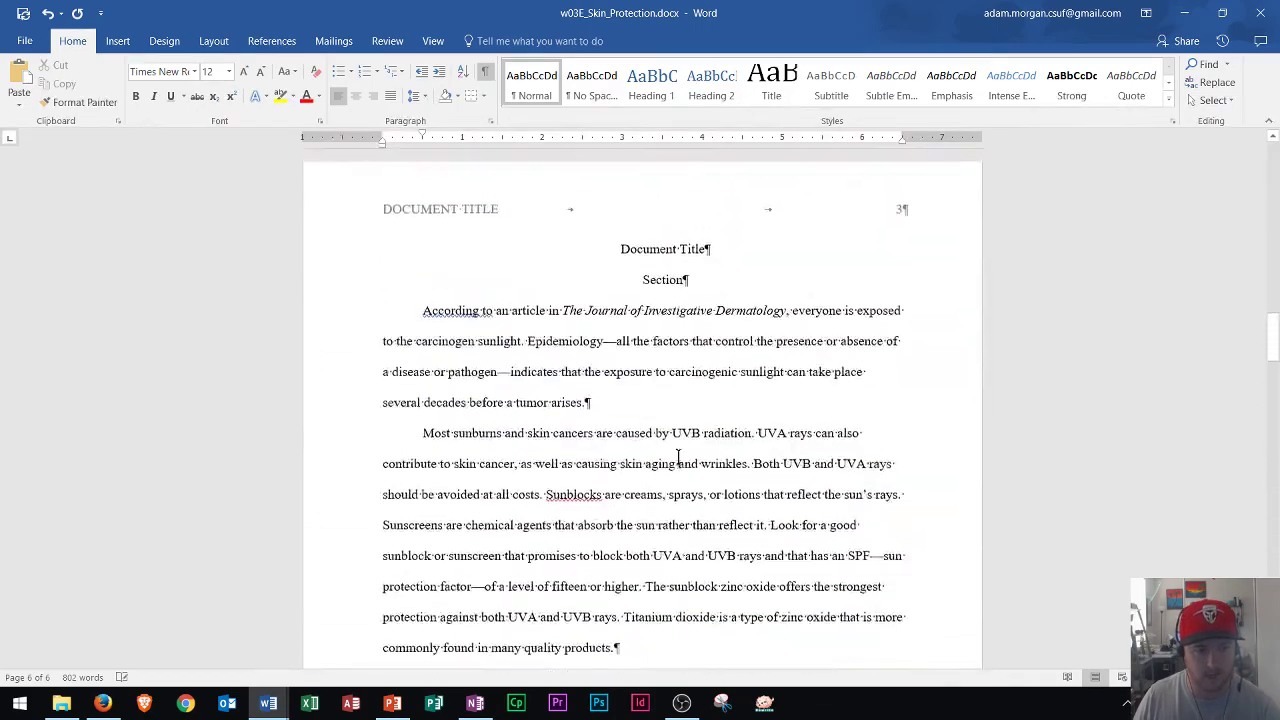
scroll(678, 457, "up", 1)
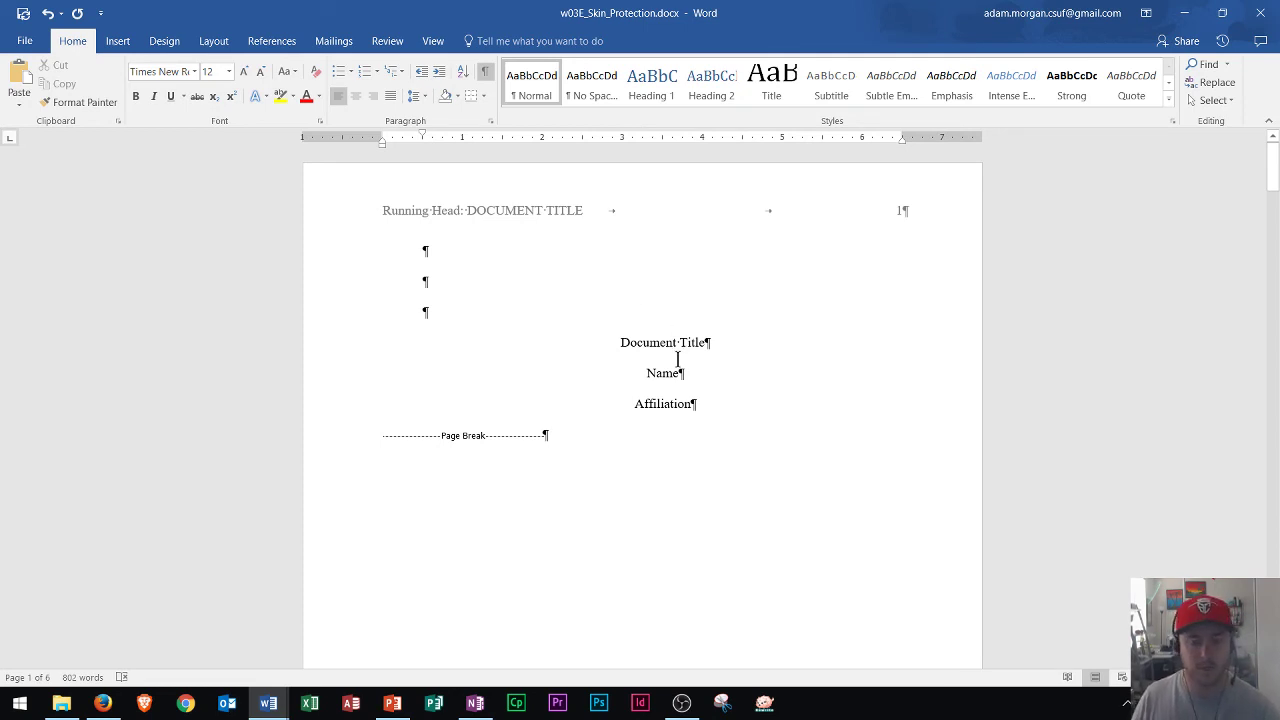
left_click(681, 702)
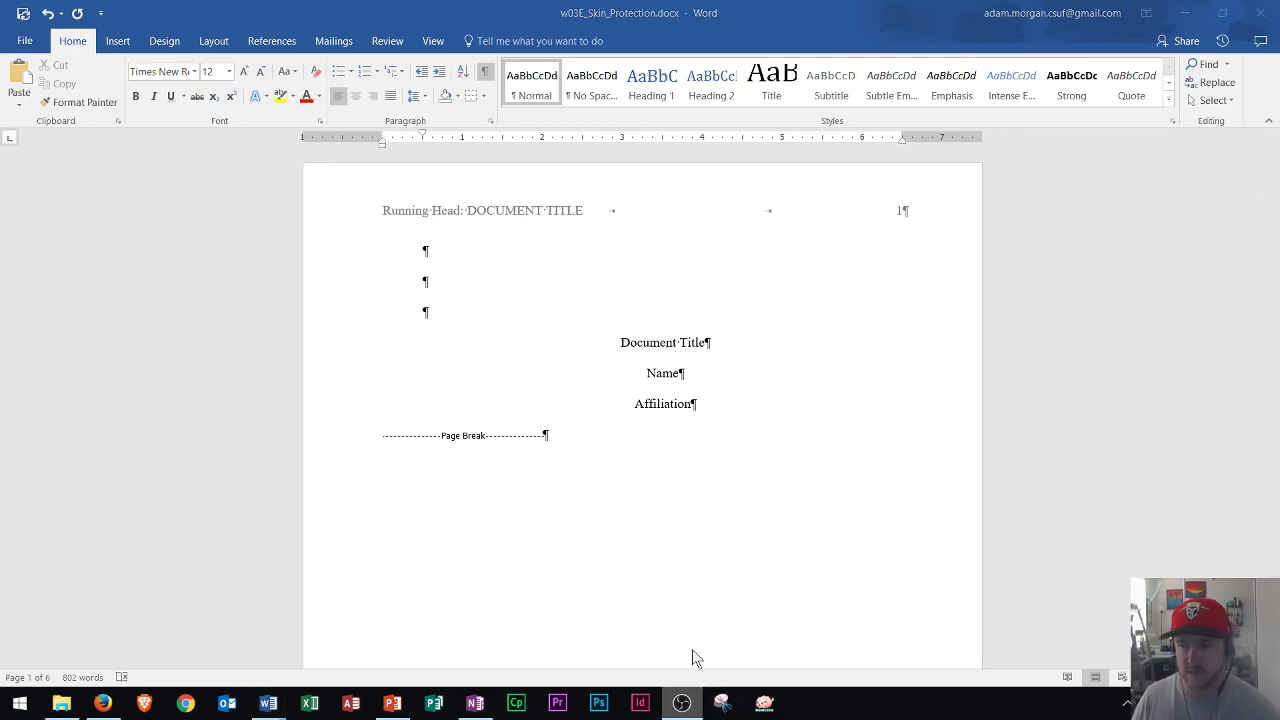
View the export option for creating a PDF/XPS document and return to the paper without exporting
left_click(30, 47)
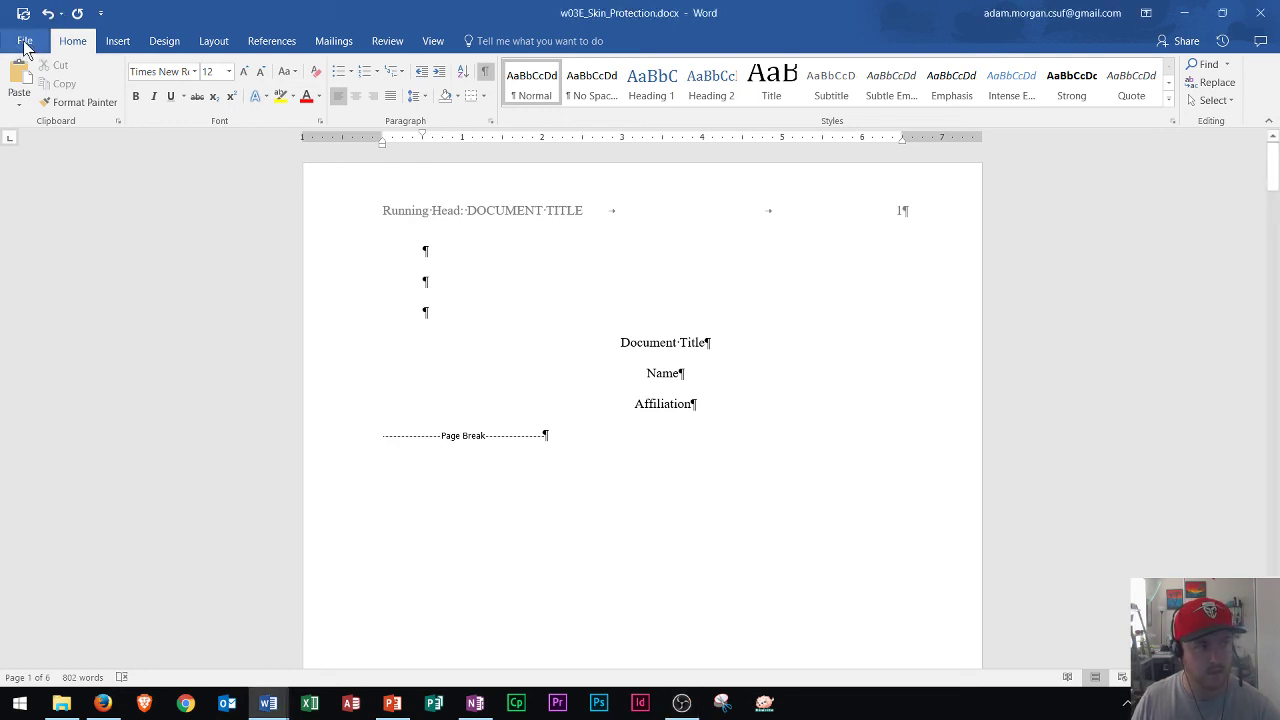
left_click(35, 45)
left_click(35, 45)
left_click(34, 45)
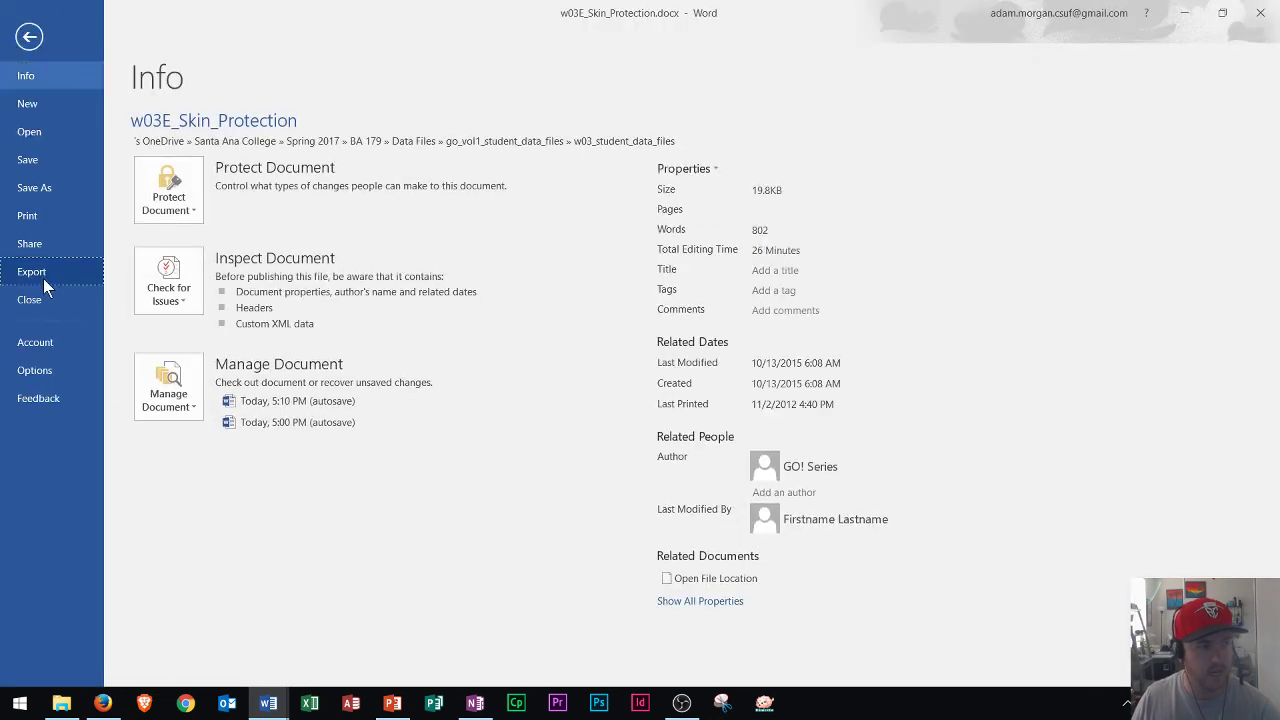
left_click(43, 278)
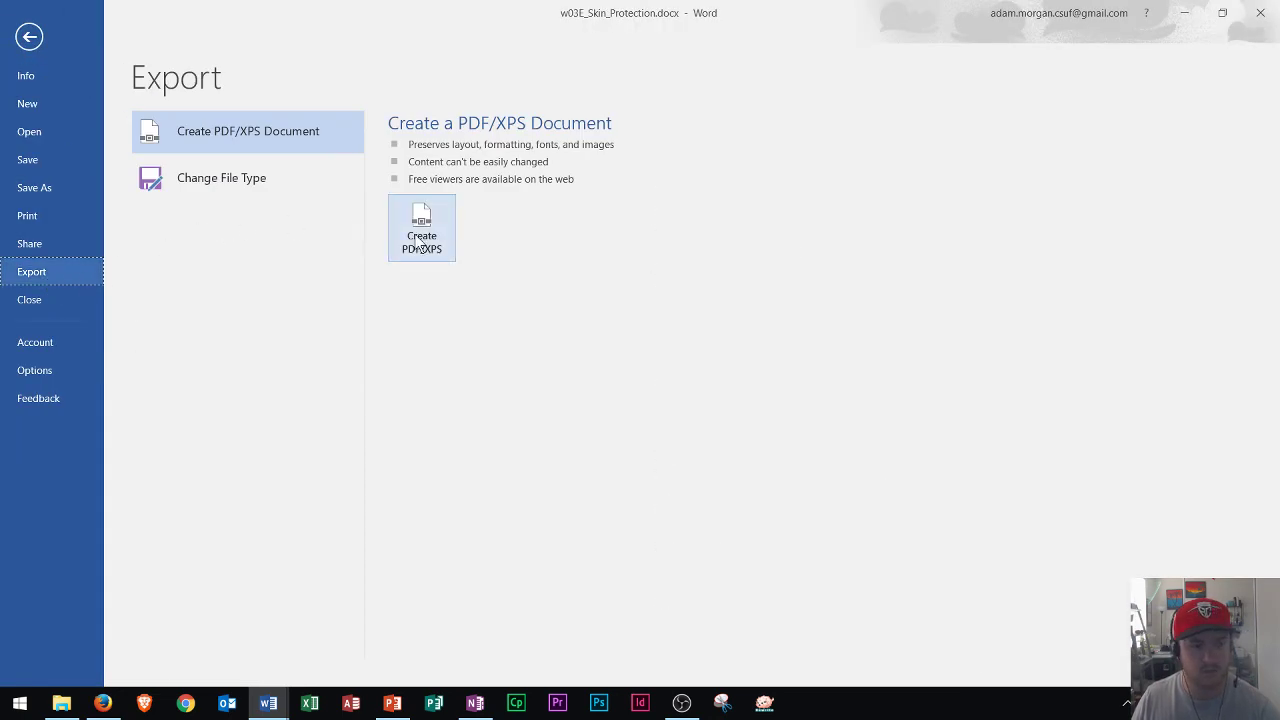
left_click(31, 41)
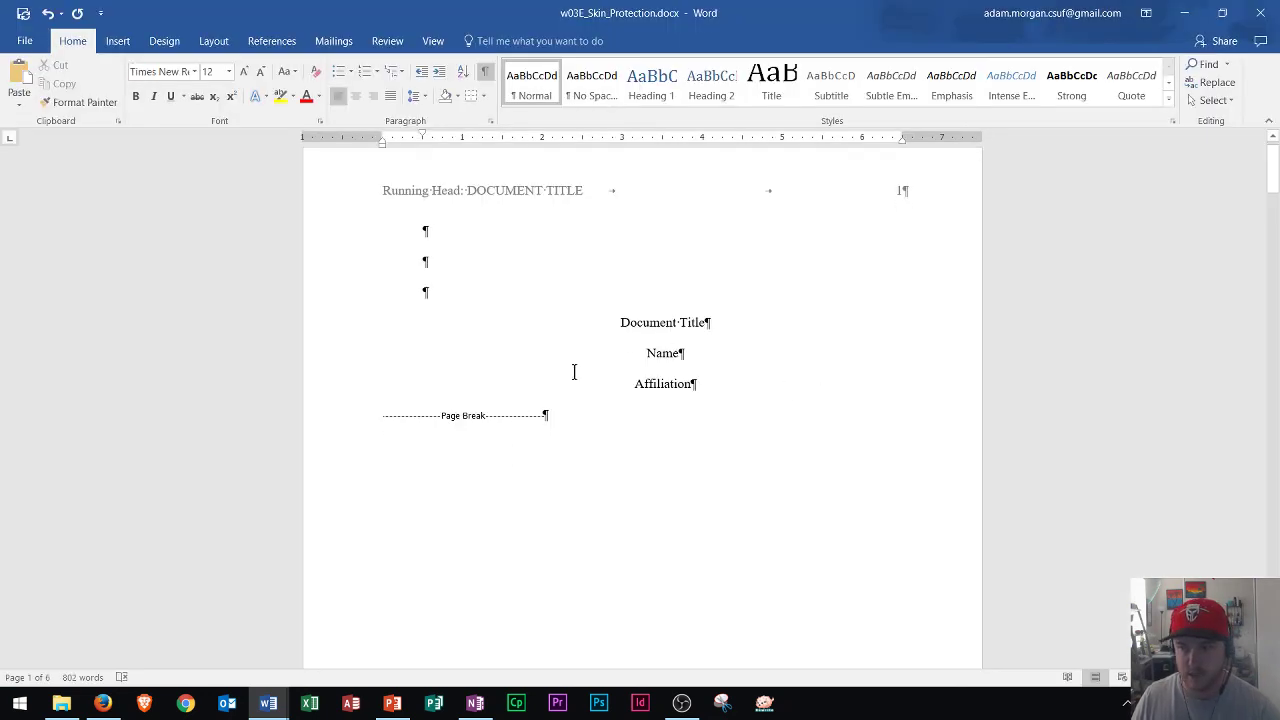
scroll(574, 372, "down", 8)
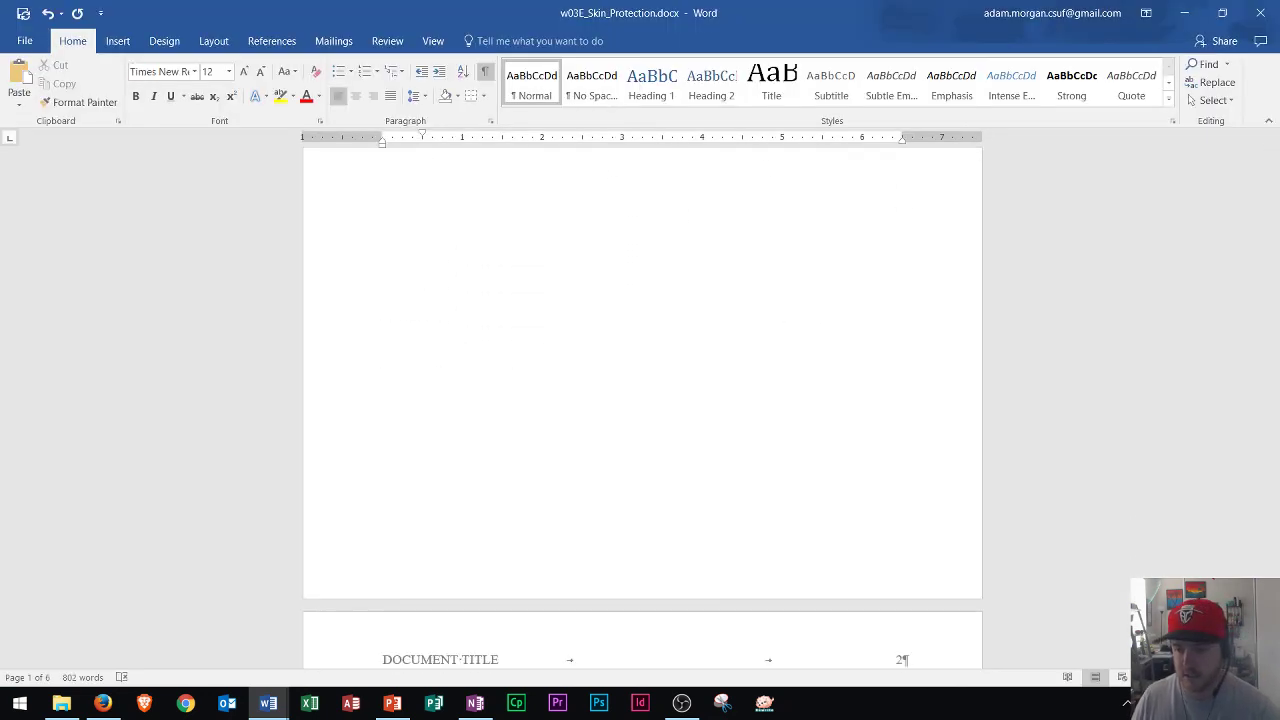